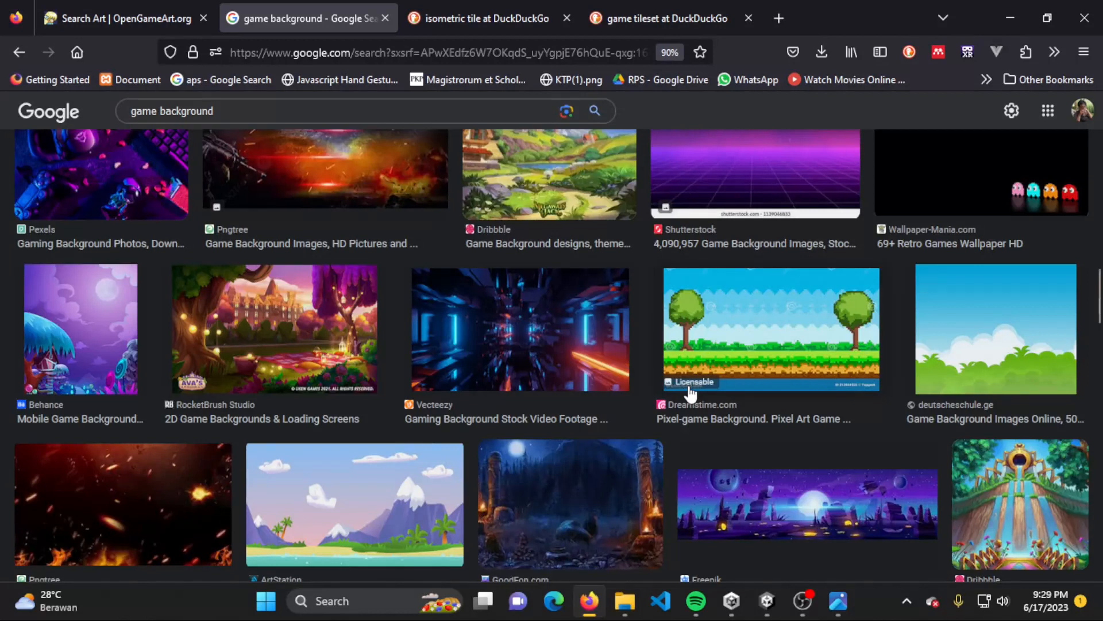
- Browse the image results for game backgrounds
scroll(778, 282, "up", 4)
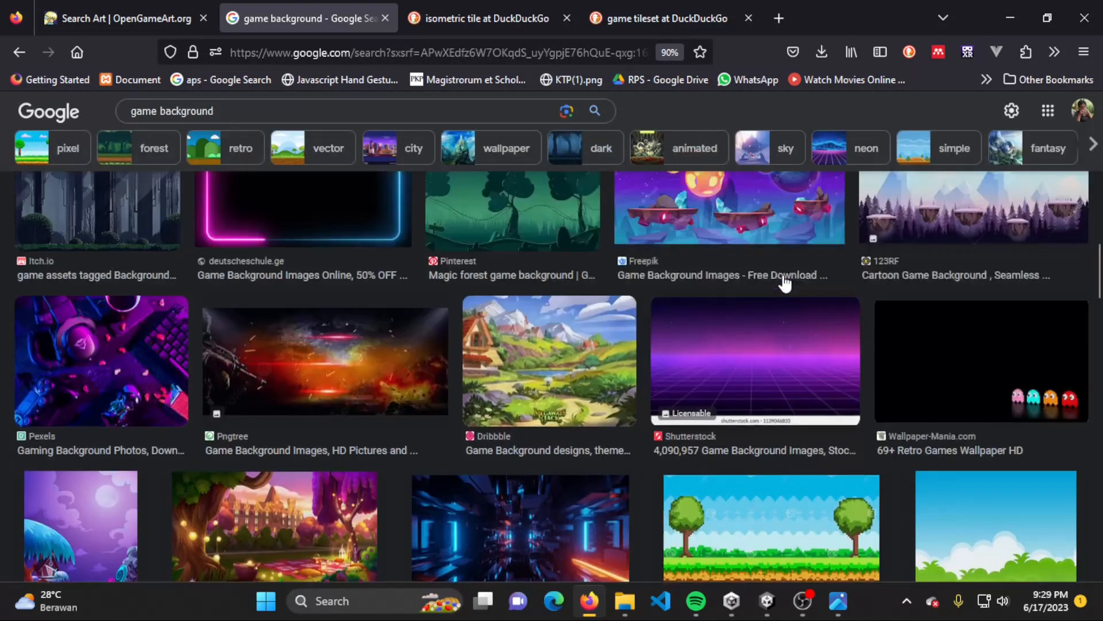
scroll(779, 281, "up", 6)
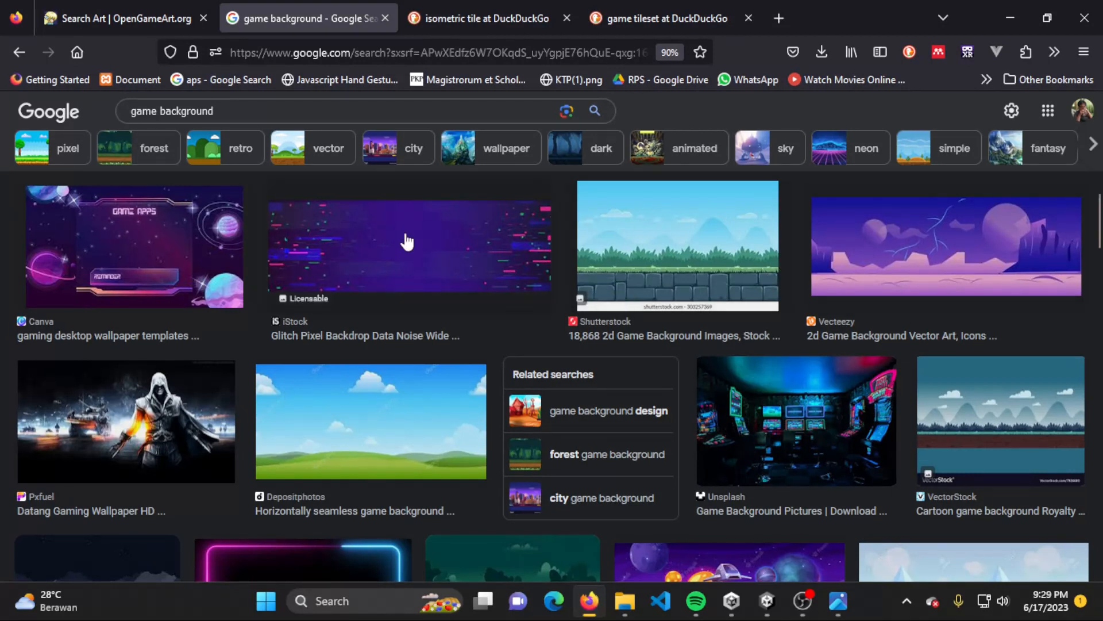
scroll(406, 239, "down", 3)
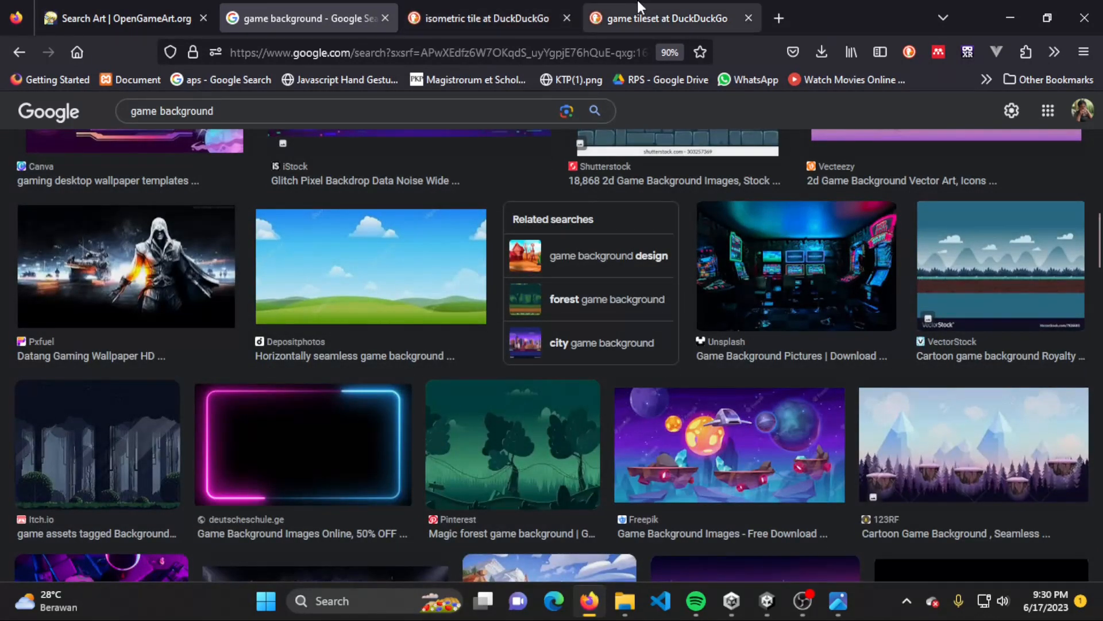
- Browse the game tileset image results and preview the Forest Top Down, Jungle Platformer and TileSet 1 images
left_click(674, 2)
scroll(468, 322, "down", 2)
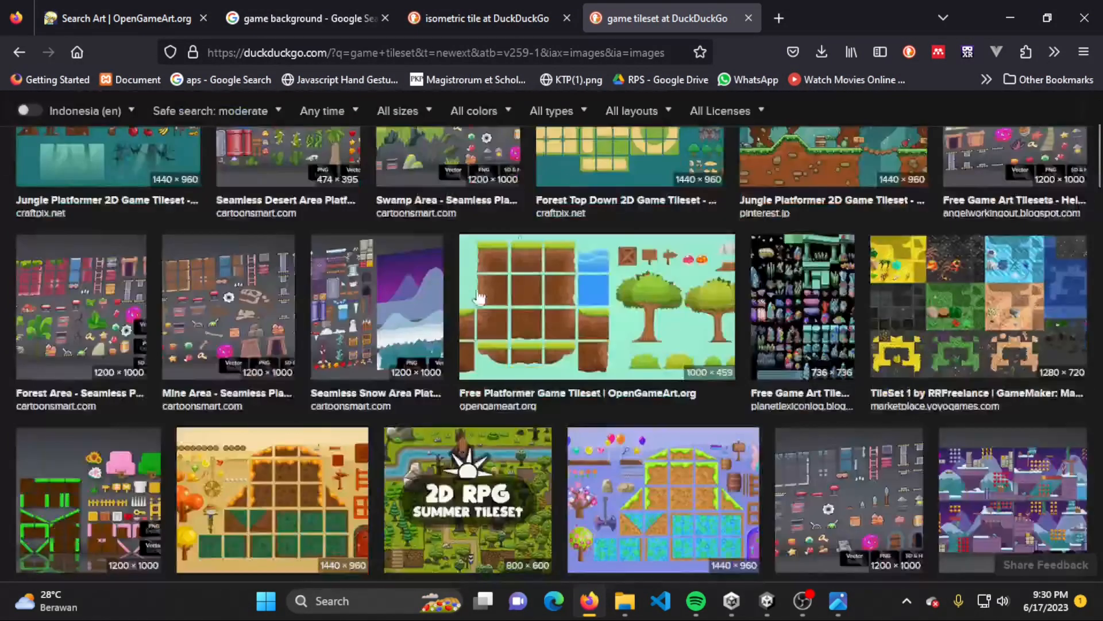
scroll(654, 173, "up", 2)
left_click(671, 305)
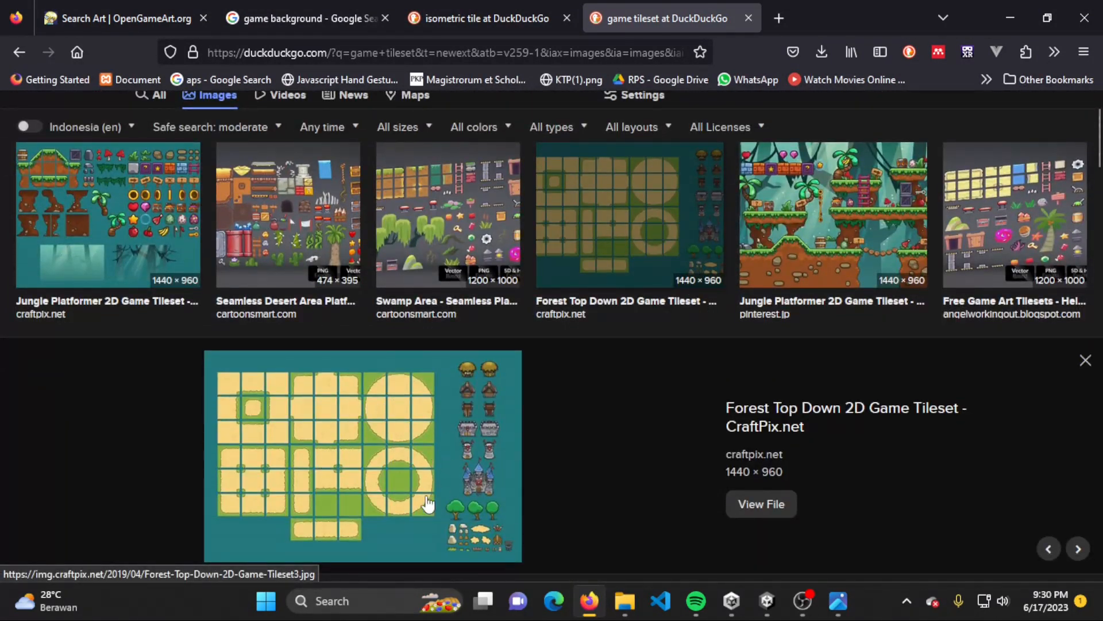
left_click(827, 258)
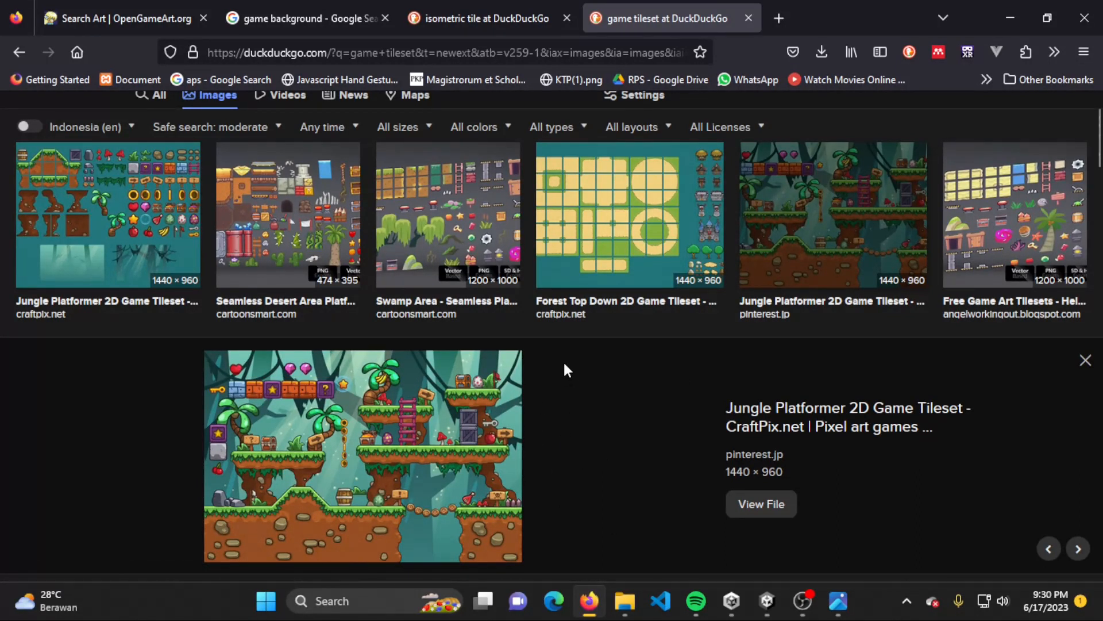
left_click(638, 239)
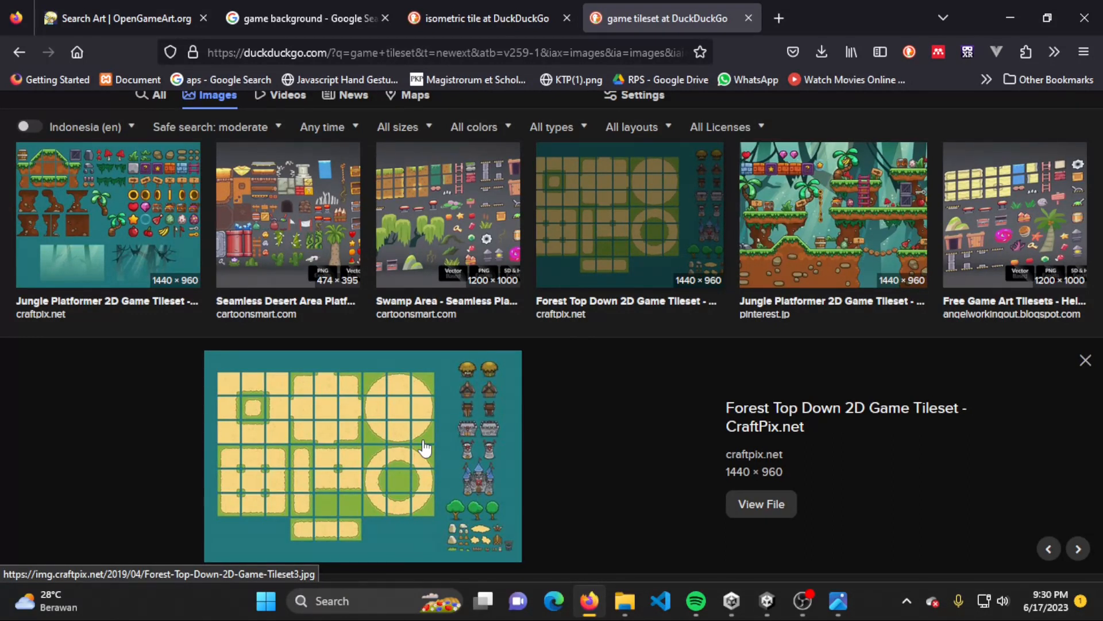
scroll(615, 421, "down", 5)
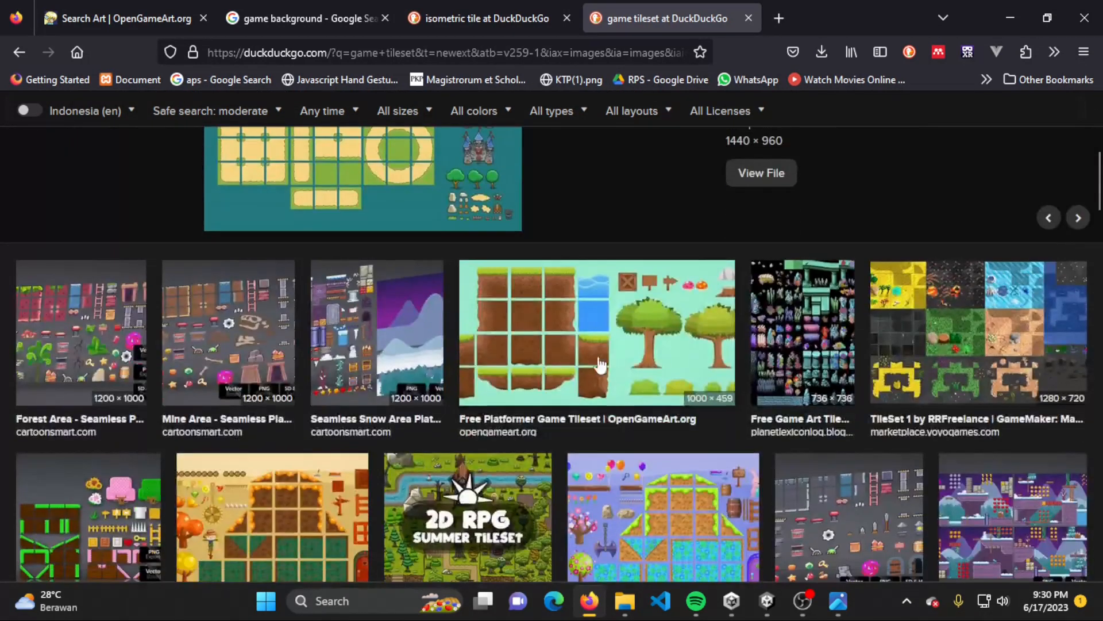
left_click(942, 329)
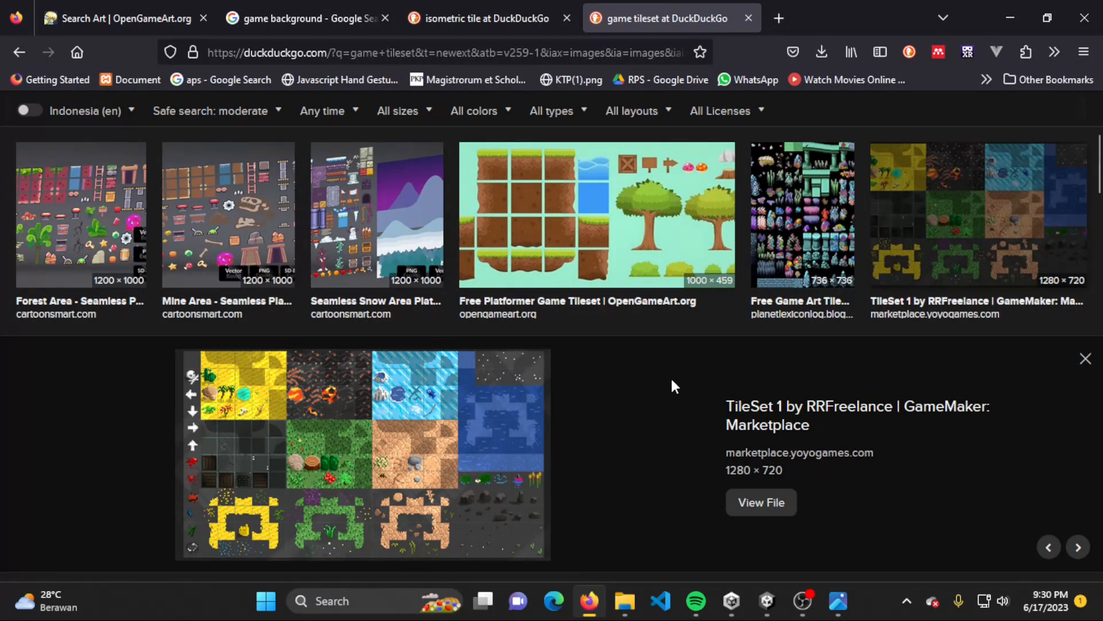
scroll(674, 385, "down", 10)
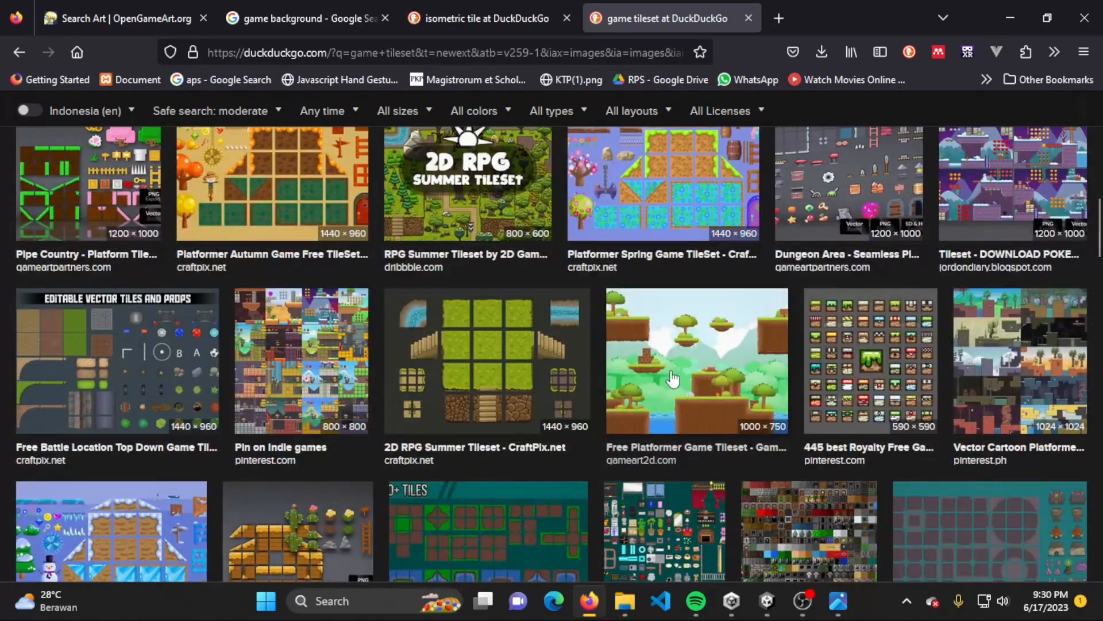
- Open Tile.png from the Illustrasi folder in File Explorer, examine its tiles up close and close the preview
key("alt+Tab")
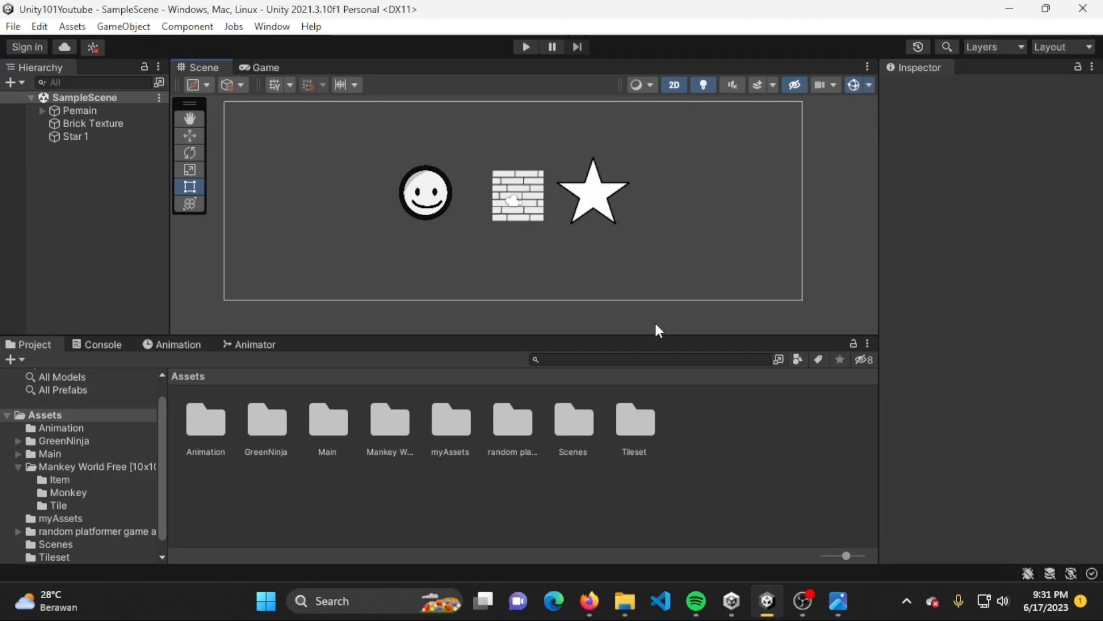
key("alt+Tab")
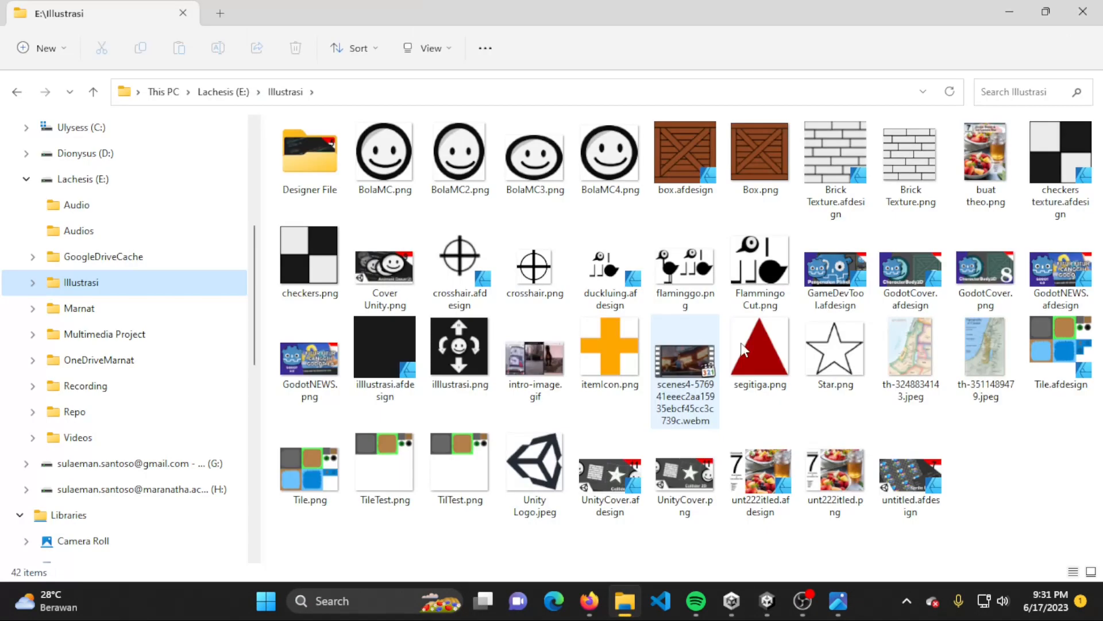
double_click(302, 468)
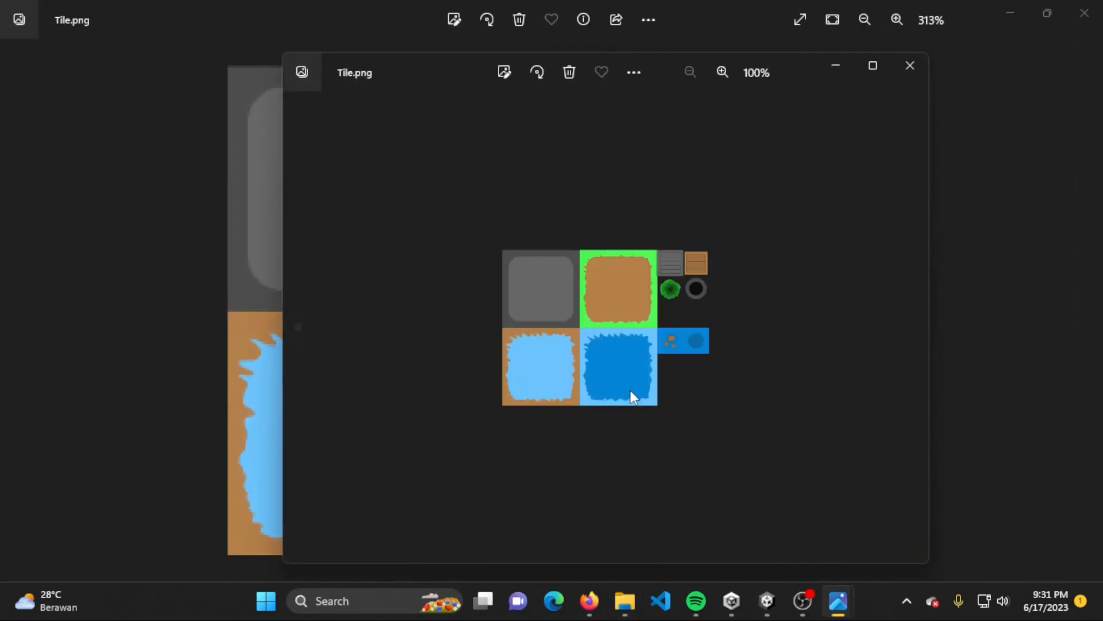
scroll(656, 323, "up", 4)
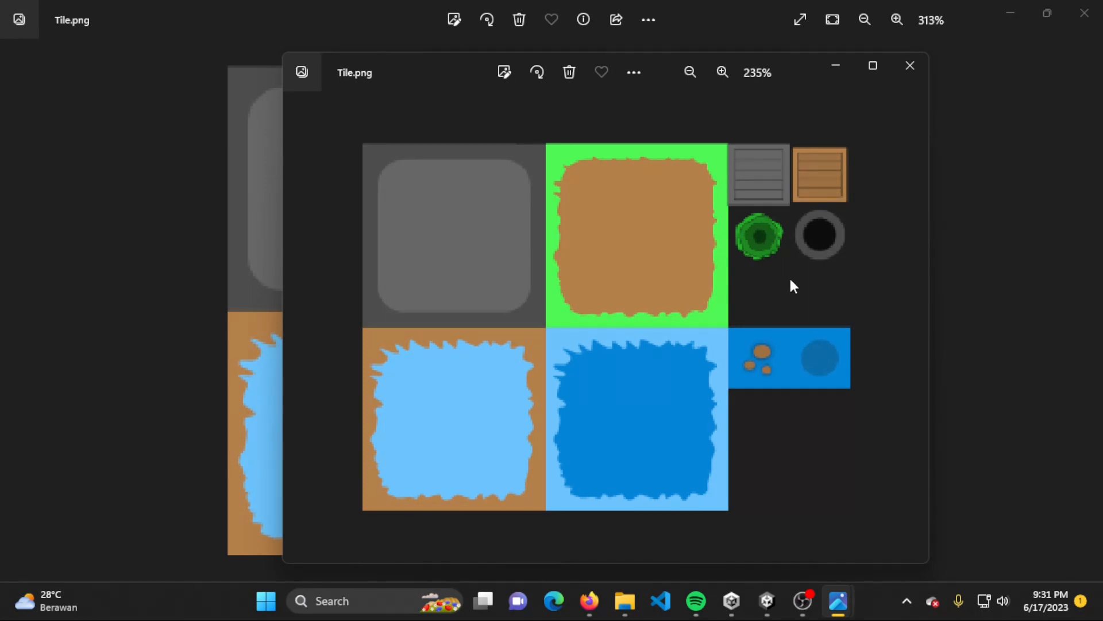
left_click(910, 66)
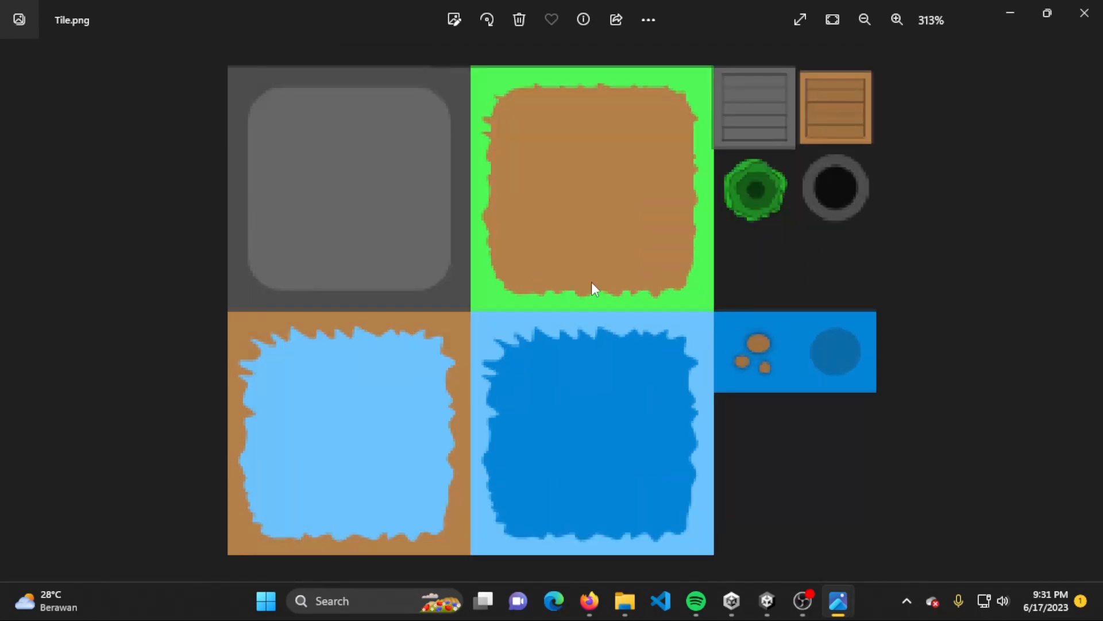
- Import Tile.png from the Illustrasi folder into the Unity project's Assets folder and select it
key("alt+Tab")
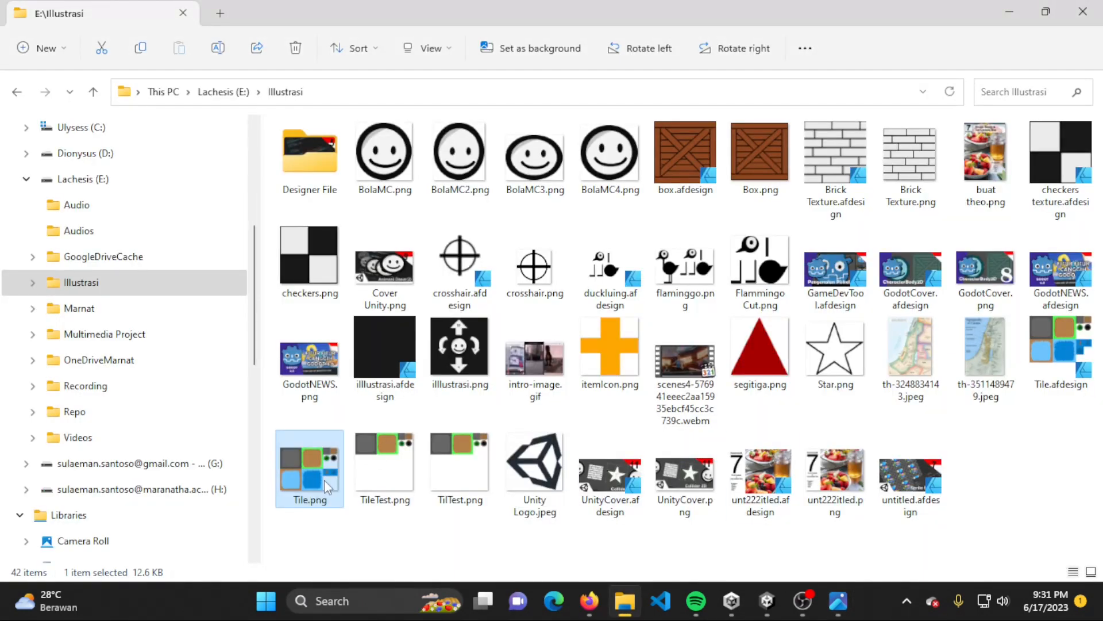
left_click_drag(325, 486, 566, 504)
left_click(707, 422)
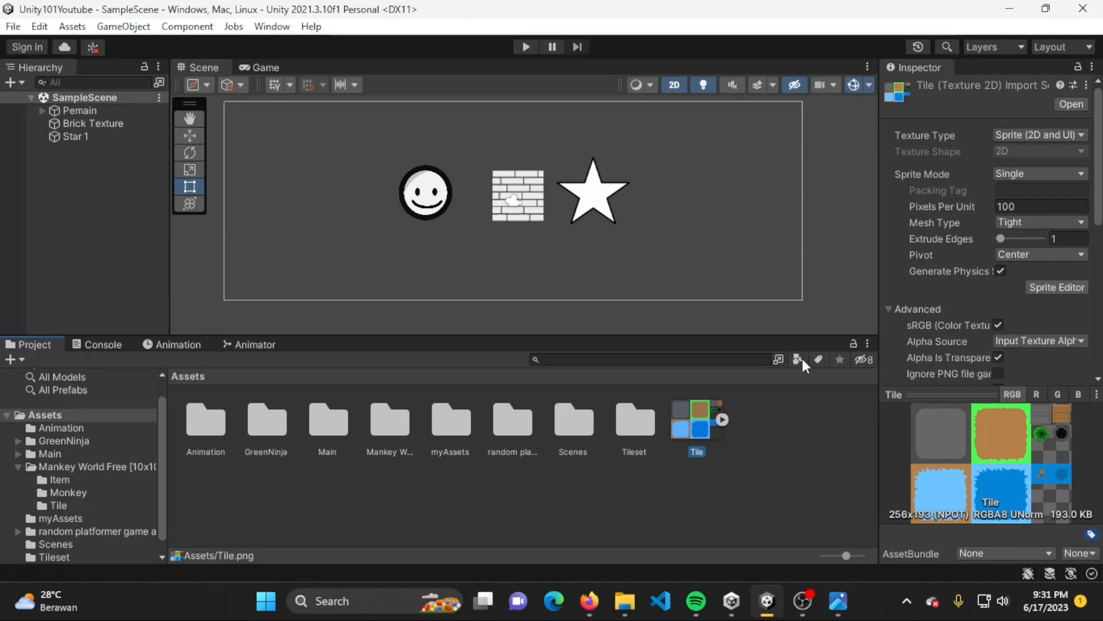
- Widen the Inspector, set the Tile texture's Sprite Mode to Multiple and expand the Tile asset
left_click_drag(880, 184, 760, 191)
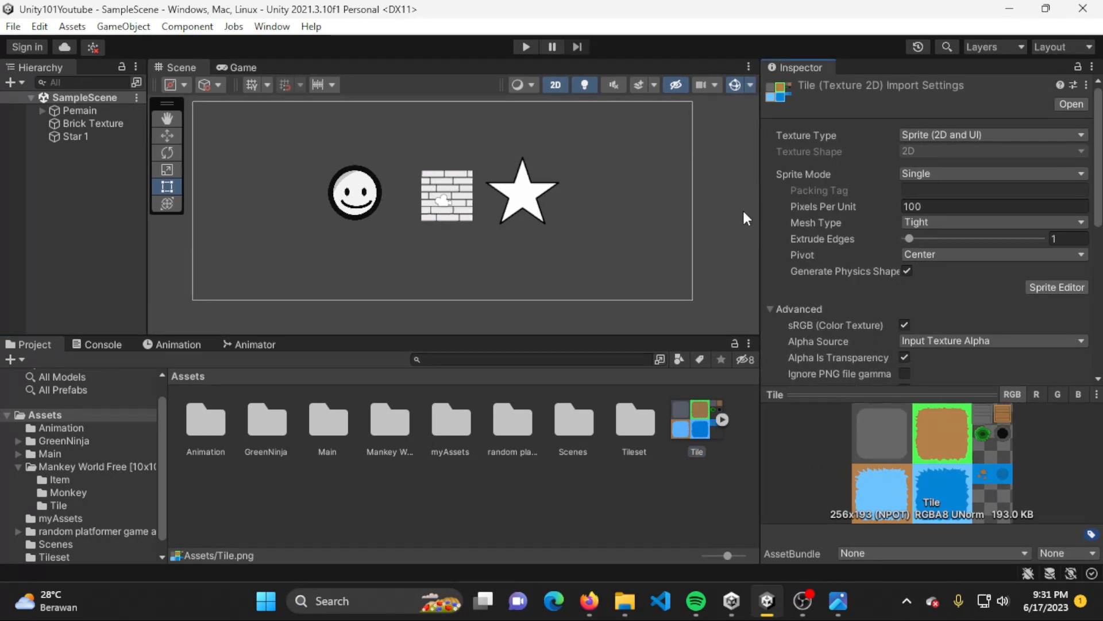
left_click(952, 171)
left_click(948, 207)
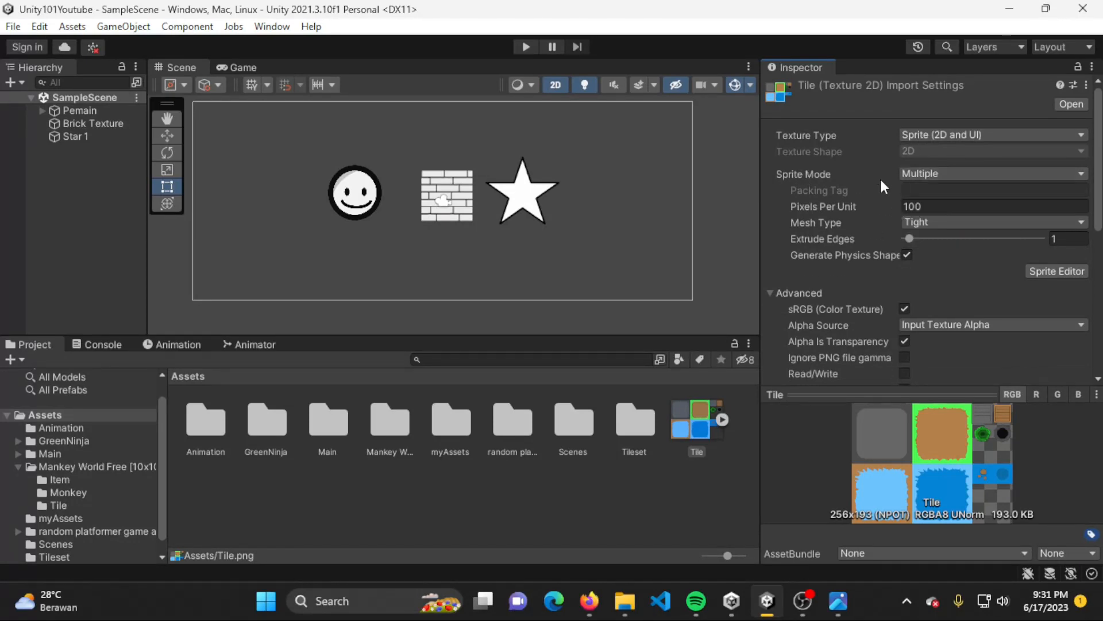
left_click(723, 420)
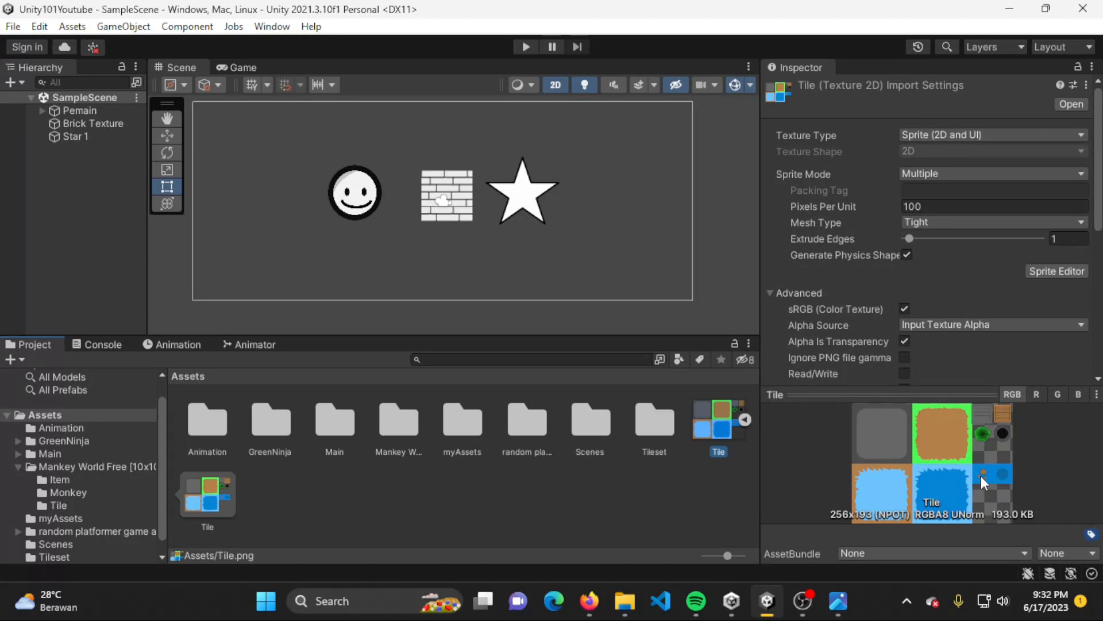
- Check the tile sizes in the Tile.png preview, set the texture's Pixels Per Unit to 32 and apply the import settings
mouse_move(856, 208)
left_click(839, 601)
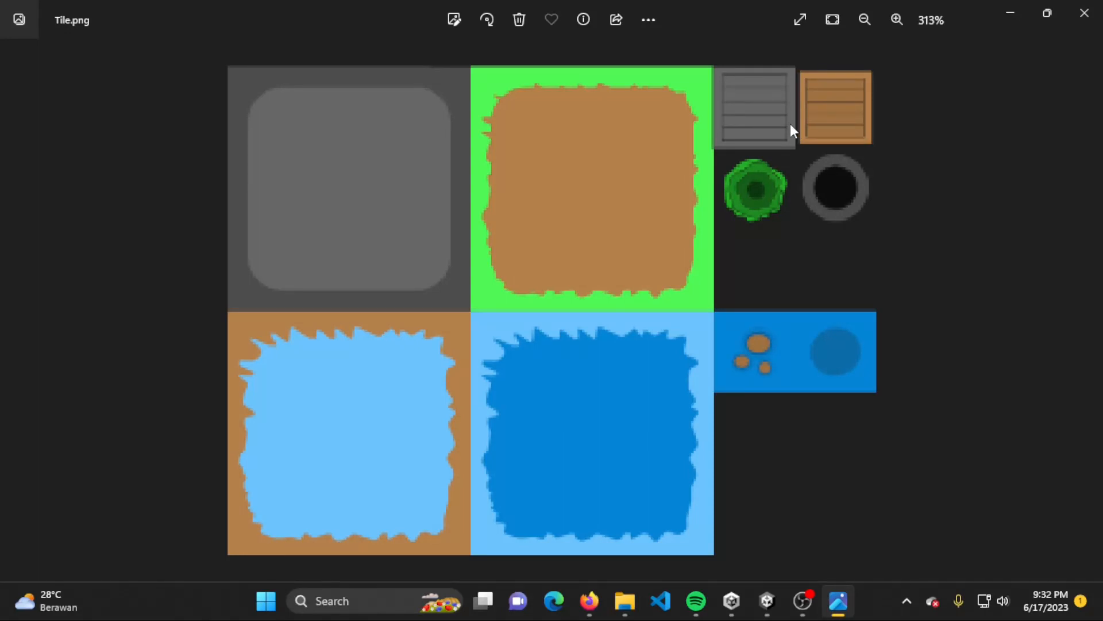
key("alt+Tab")
left_click(948, 206)
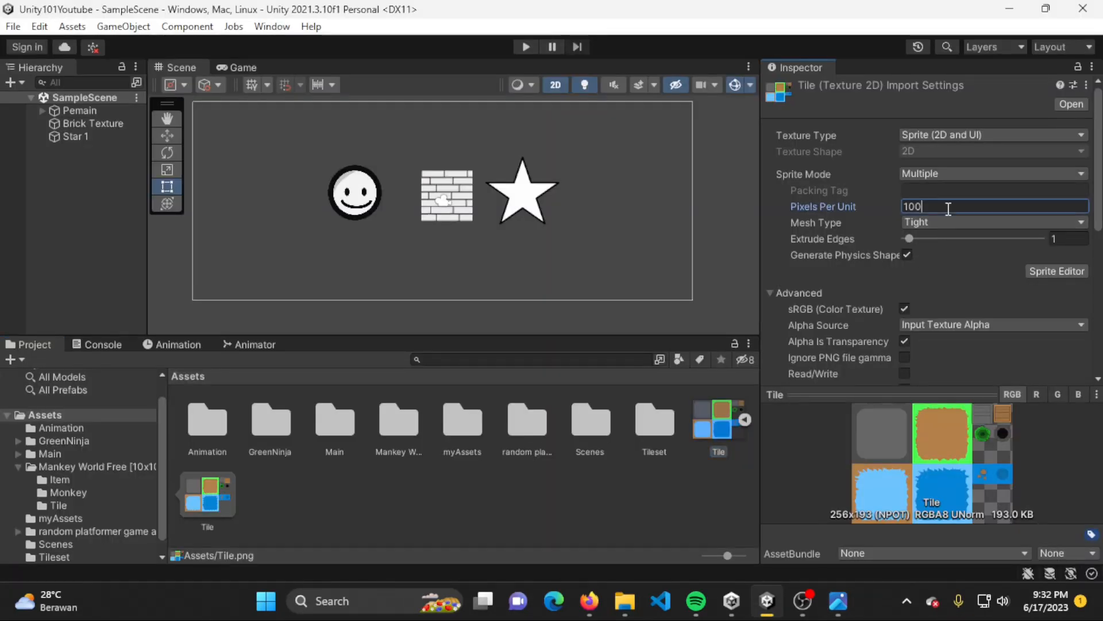
double_click(948, 207)
type("32")
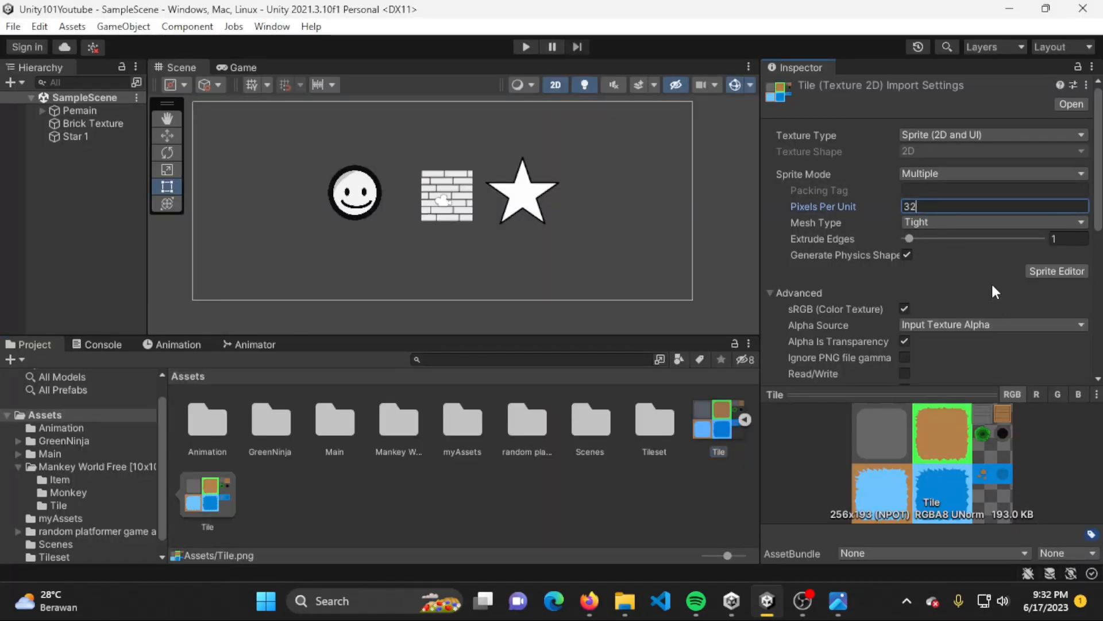
scroll(990, 281, "down", 5)
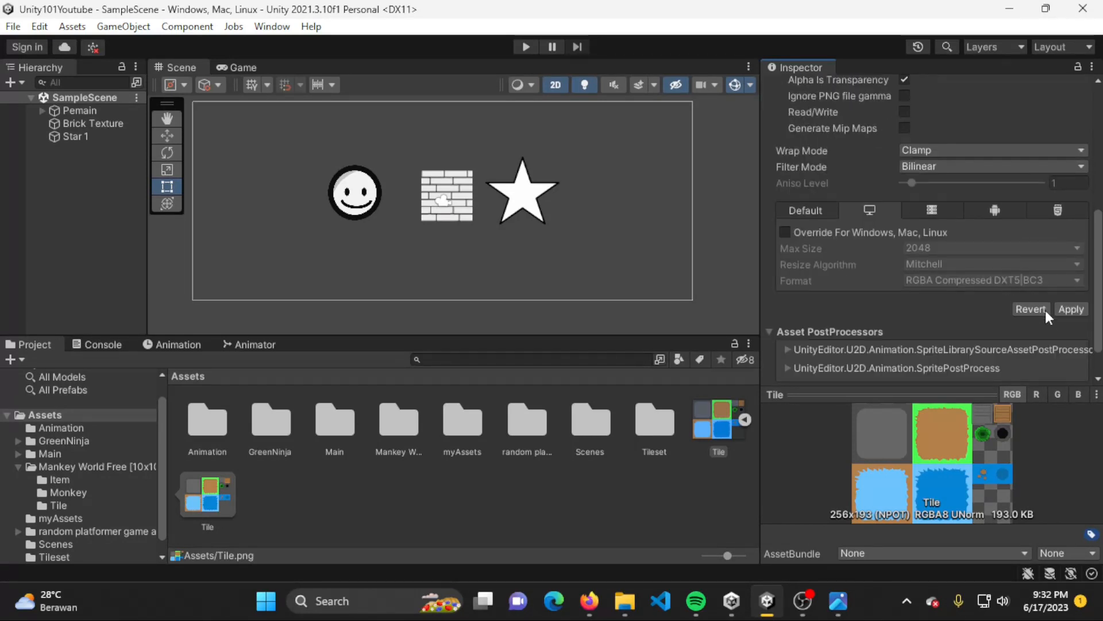
left_click(1073, 310)
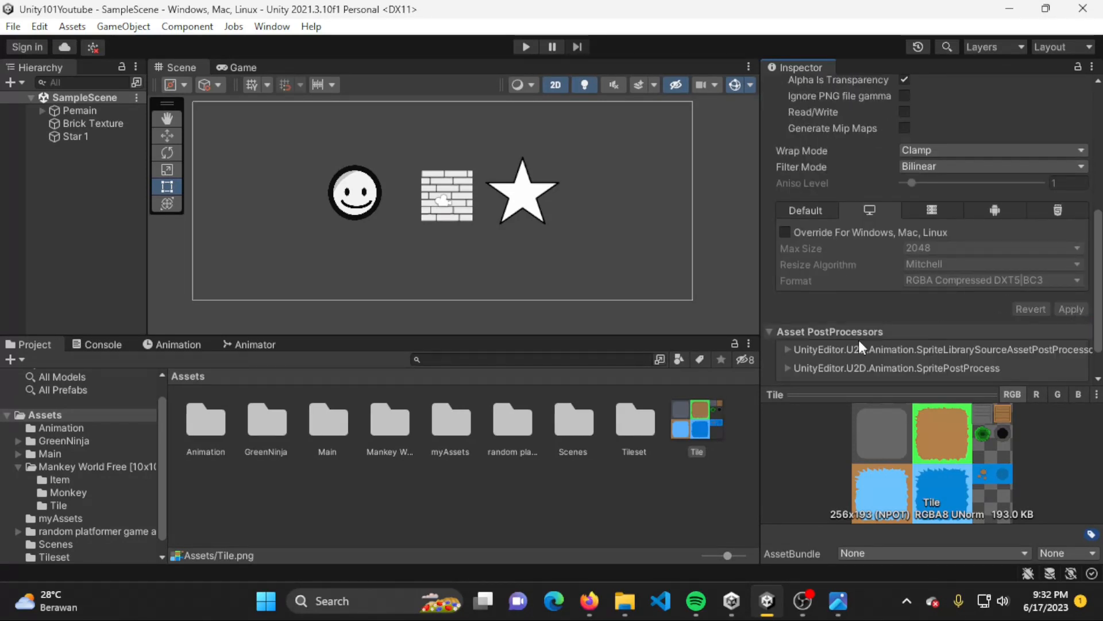
- Slice the Tile texture in the Sprite Editor with Grid By Cell Size at 32 x 32 pixels, apply it and close the editor
scroll(982, 292, "up", 4)
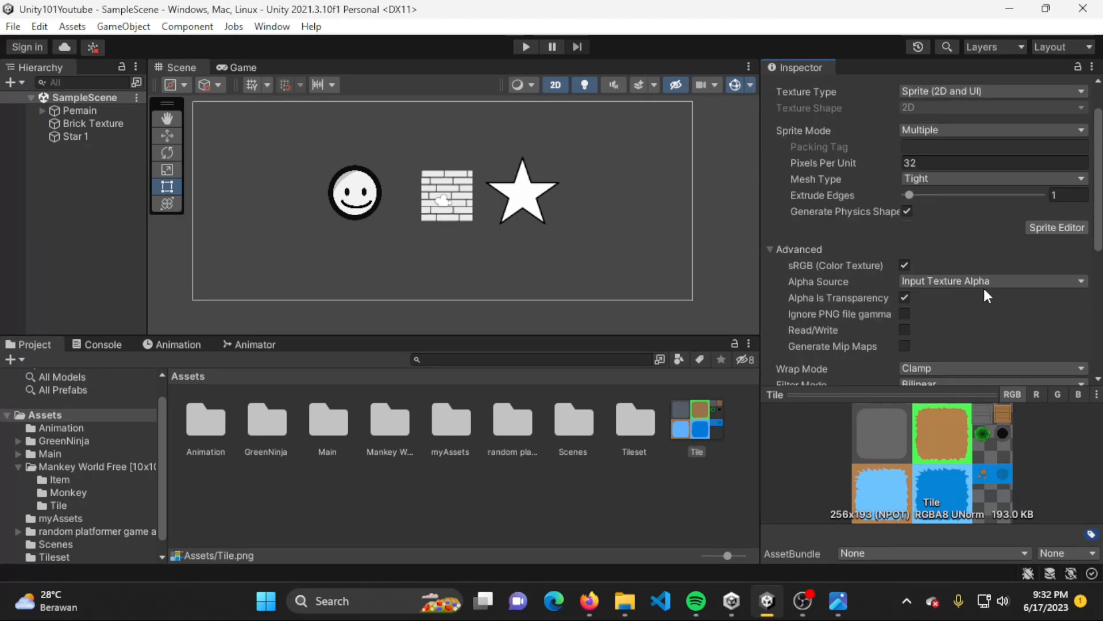
left_click(1041, 227)
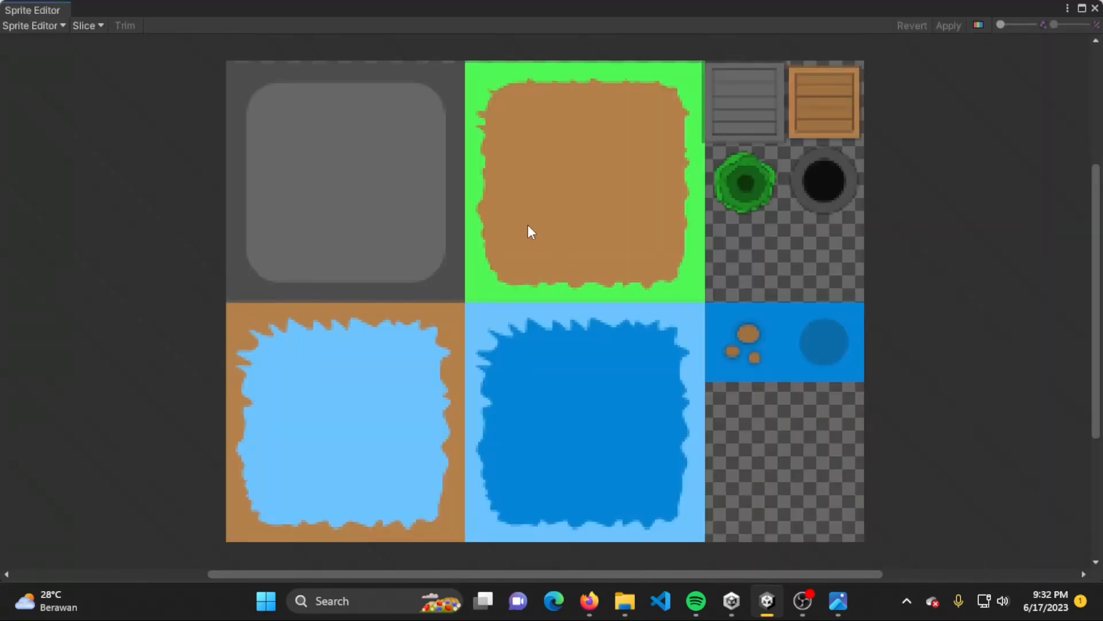
left_click(88, 26)
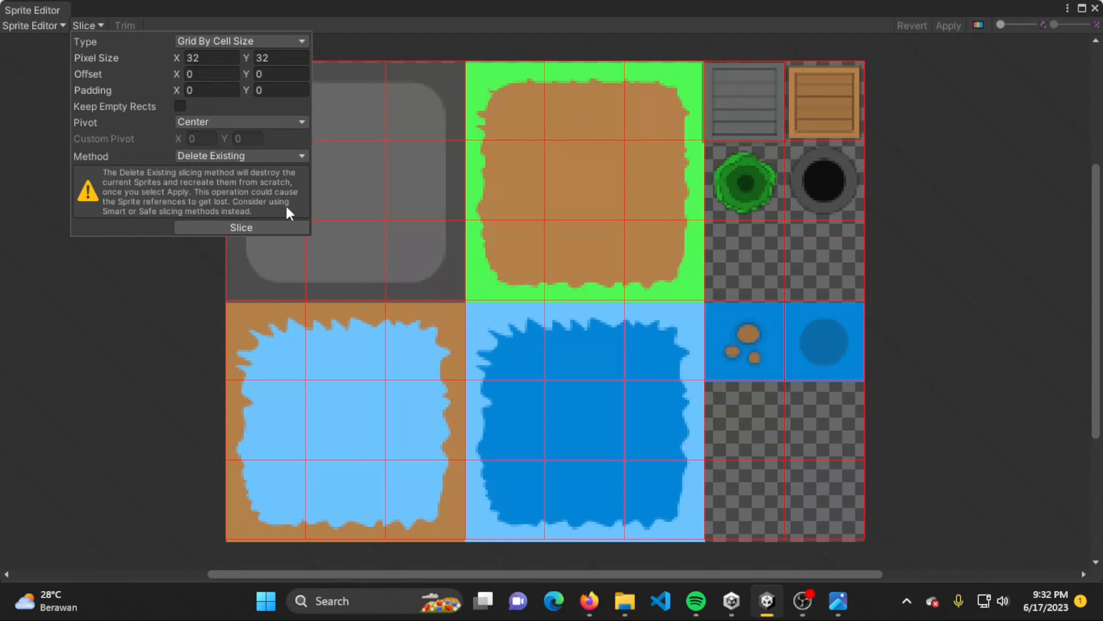
left_click(253, 230)
left_click(885, 172)
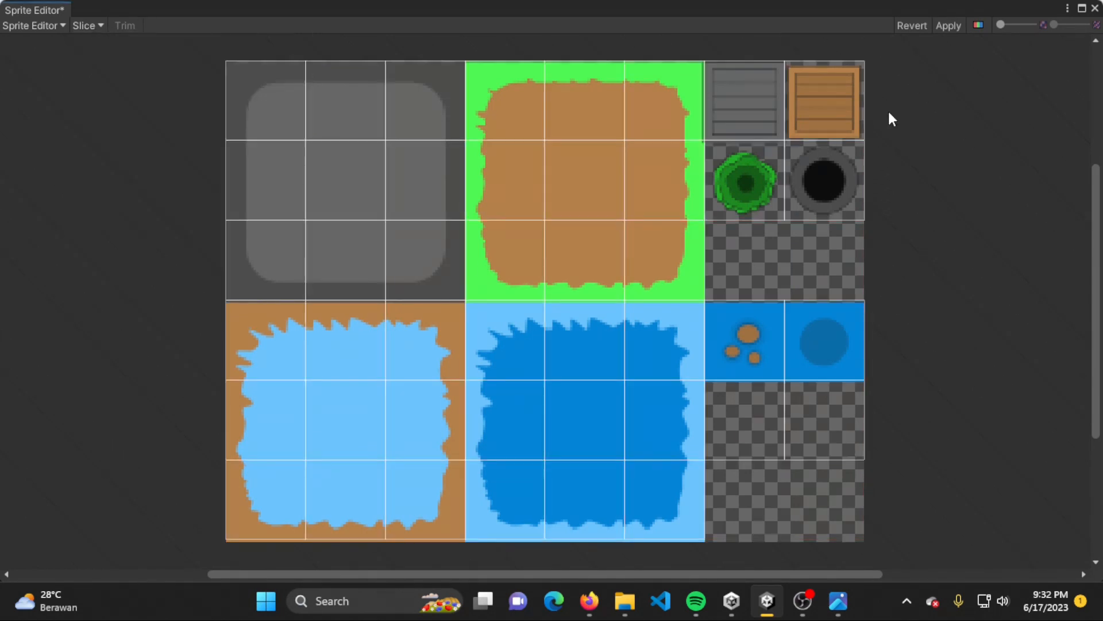
left_click(946, 27)
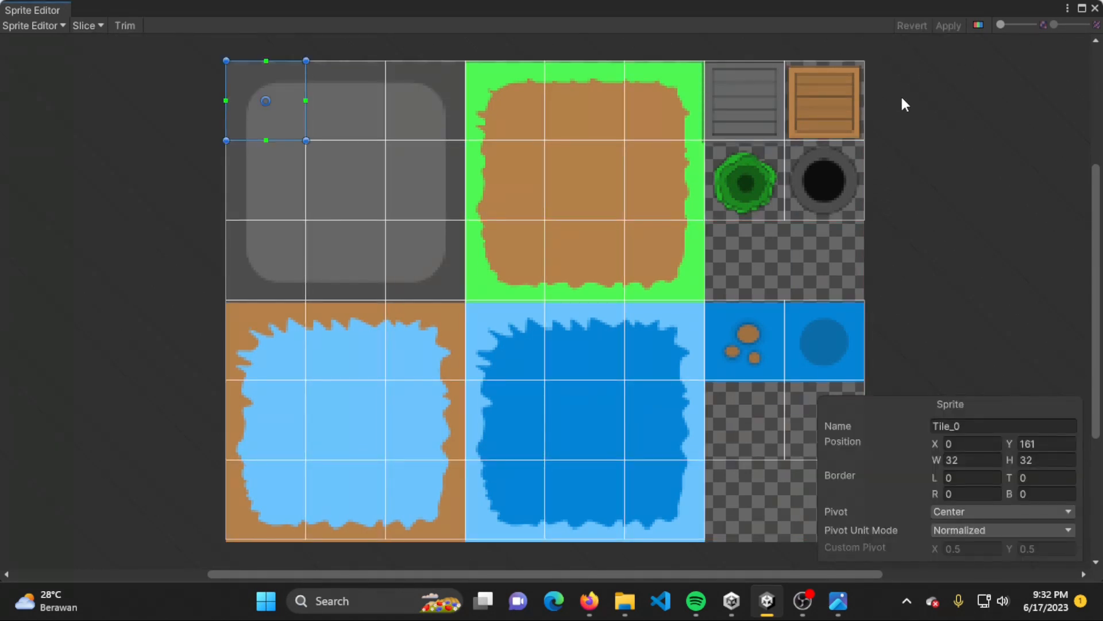
left_click(1095, 8)
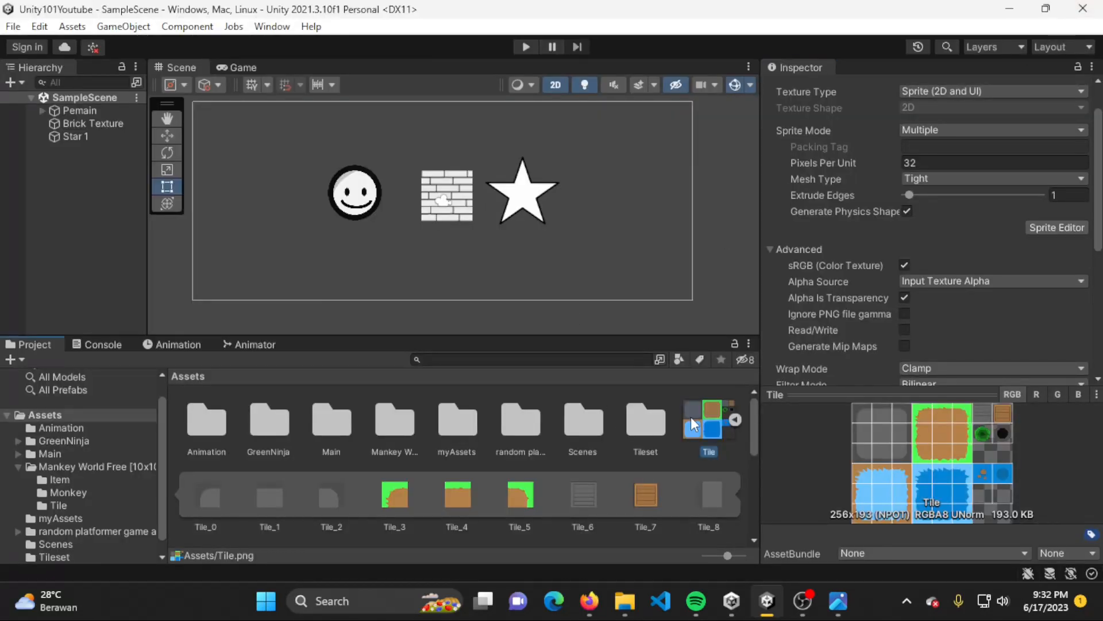
- Look through the individual sprites sliced from the Tile texture in the Assets folder
scroll(684, 480, "down", 3)
scroll(688, 480, "down", 5)
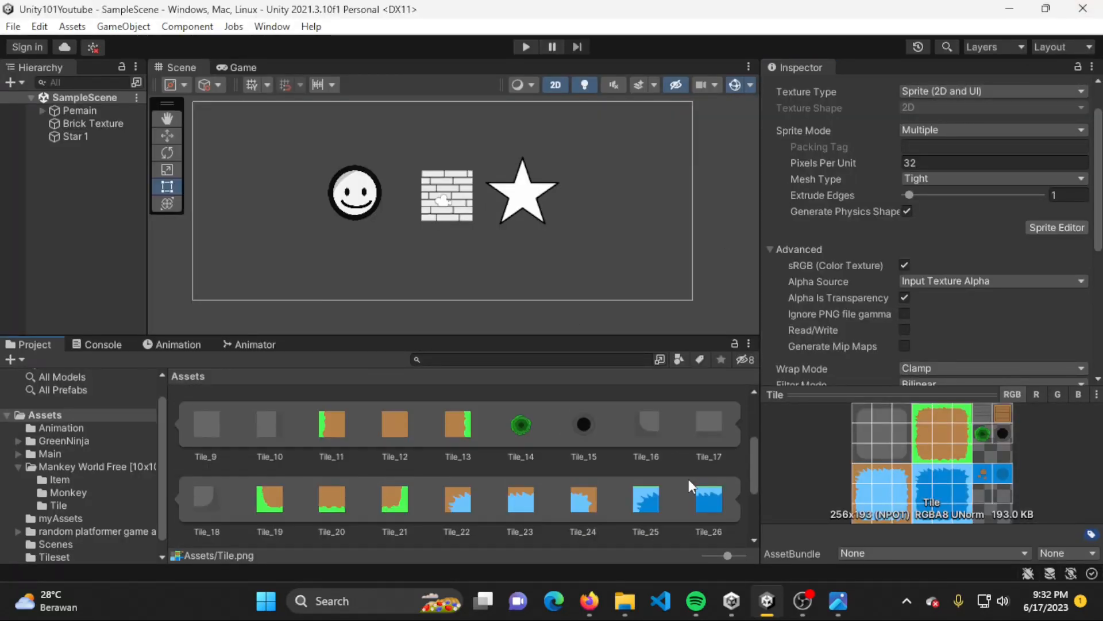
scroll(689, 472, "up", 3)
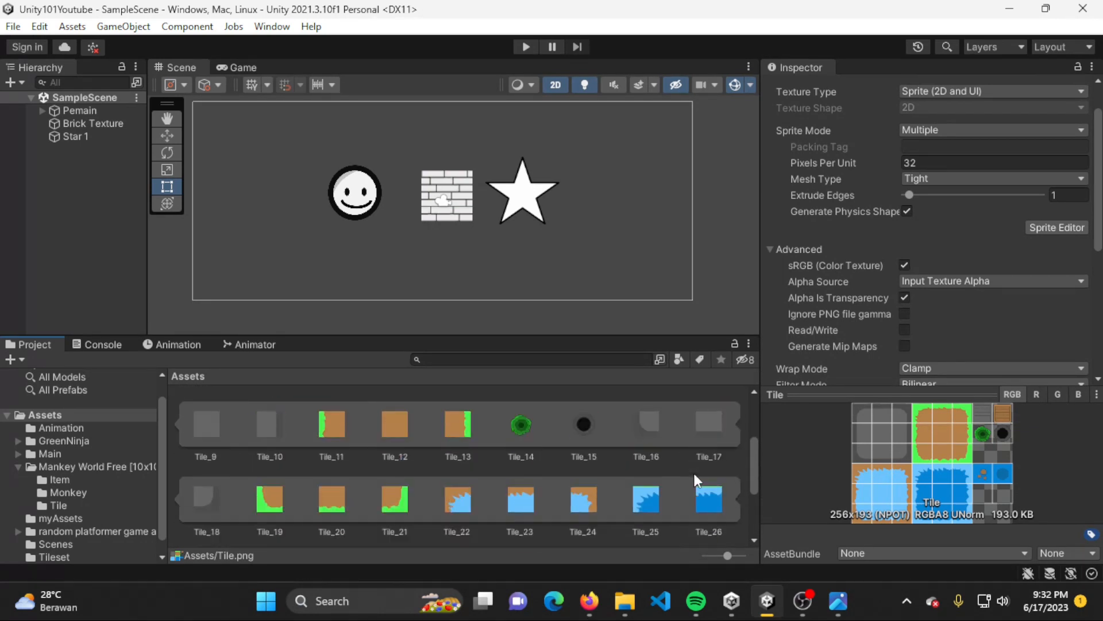
scroll(632, 459, "down", 3)
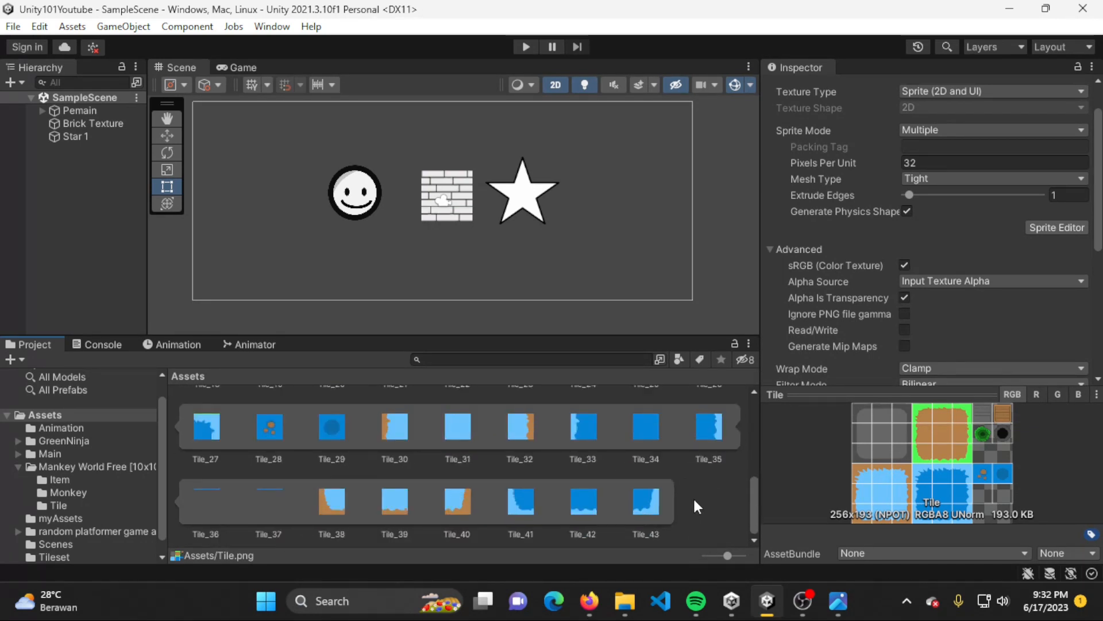
scroll(691, 490, "up", 6)
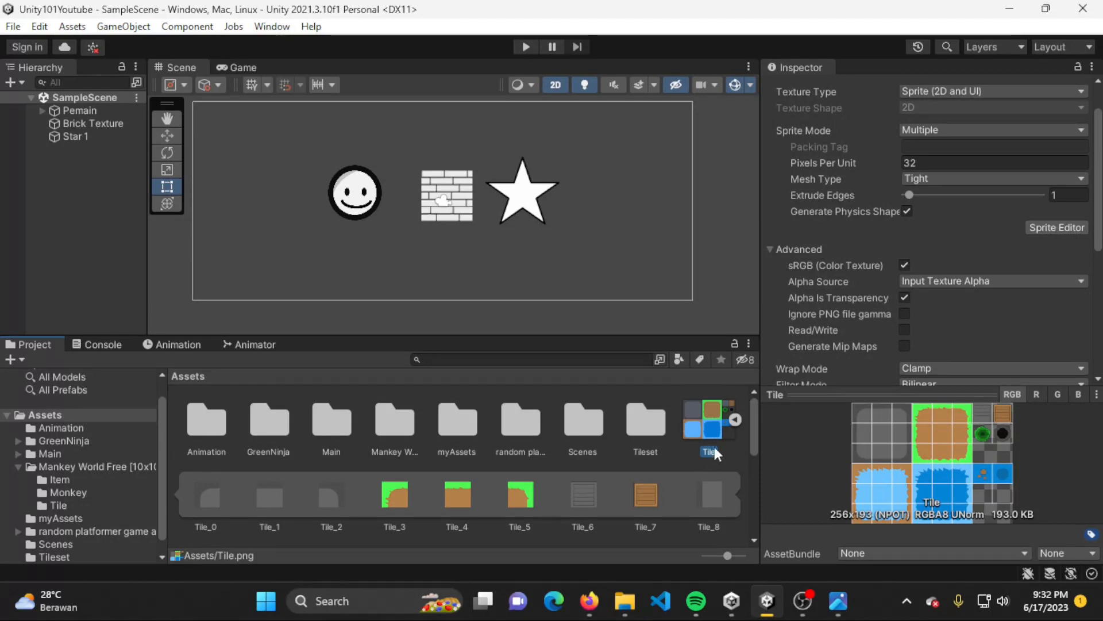
- Collapse the sliced Tile asset in the Assets folder, select it and open the Tile Palette window
left_click(734, 418)
left_click(733, 463)
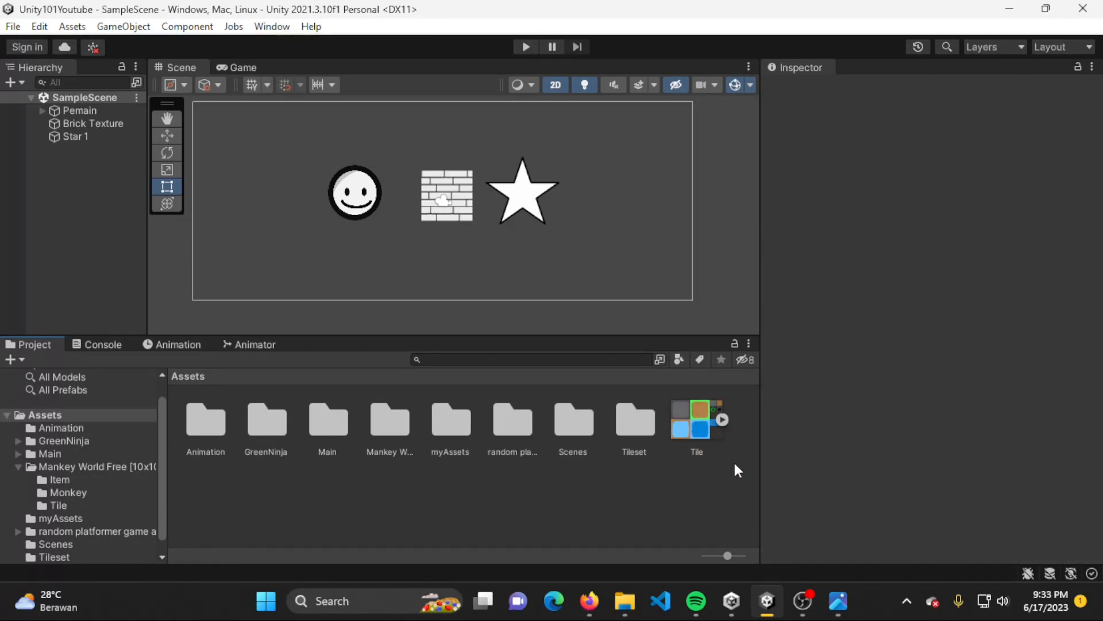
left_click(706, 412)
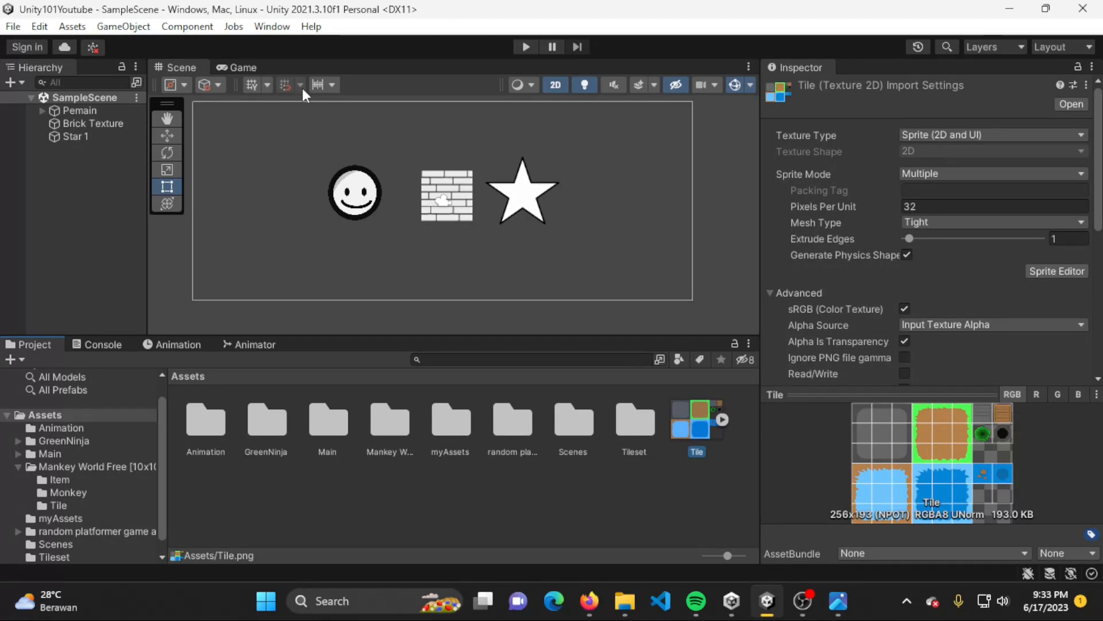
left_click(259, 27)
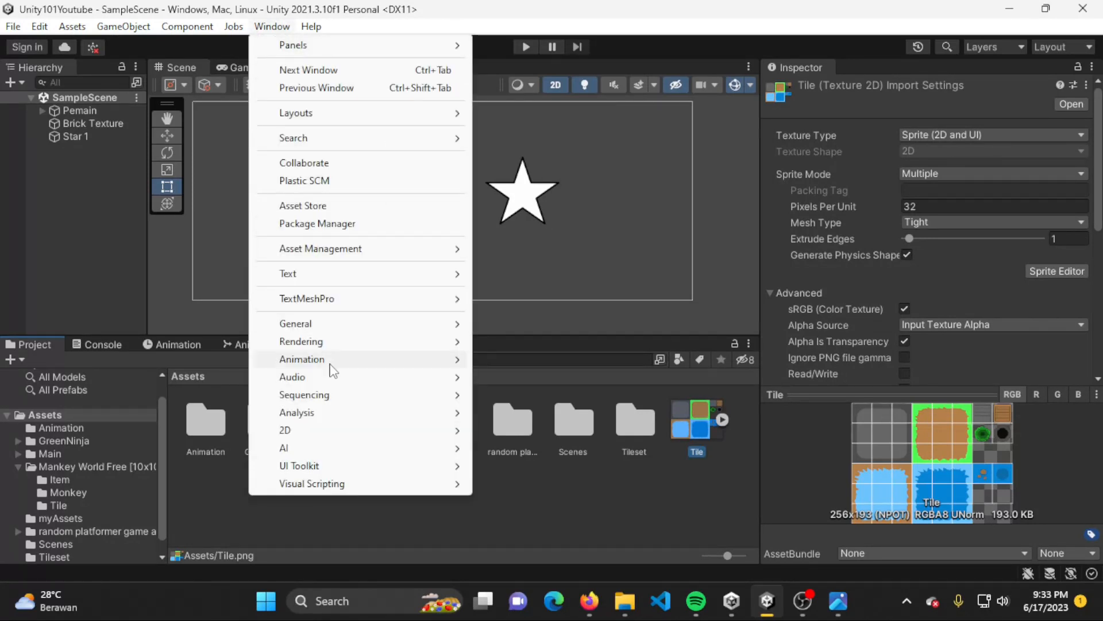
mouse_move(323, 432)
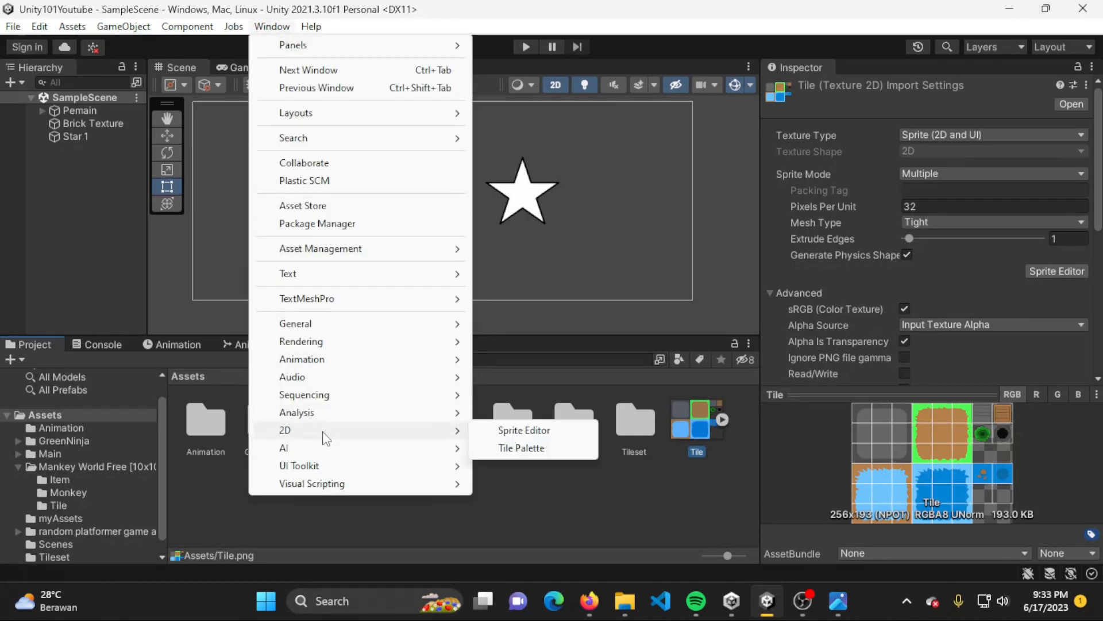
left_click(539, 454)
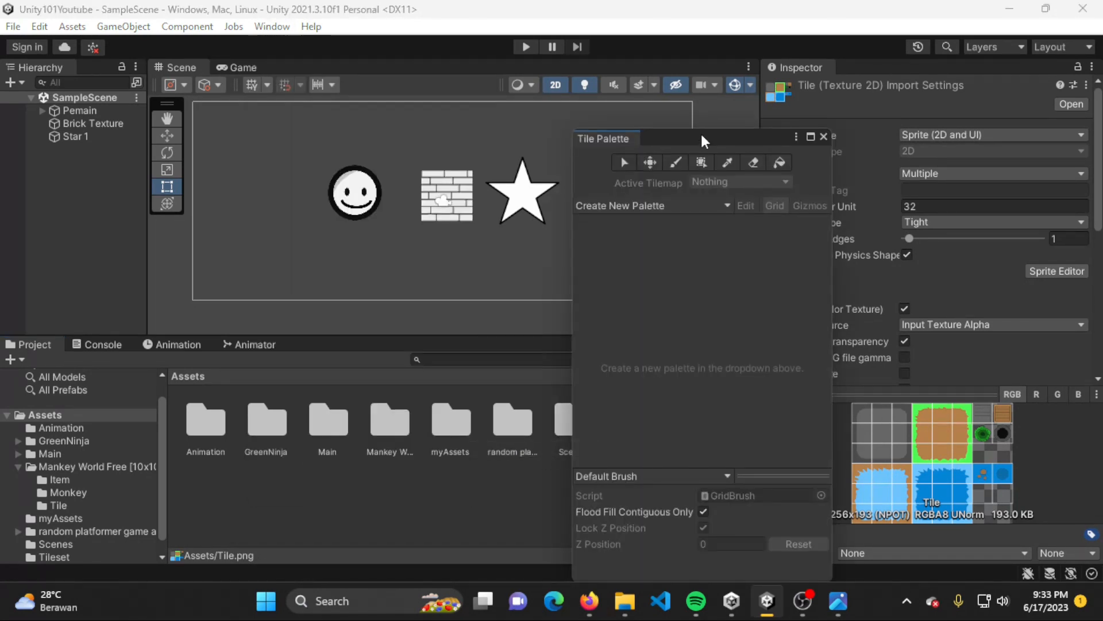
- Dock the Tile Palette between the Scene view and the Inspector, and resize the surrounding areas to give it more room
left_click_drag(702, 132, 878, 90)
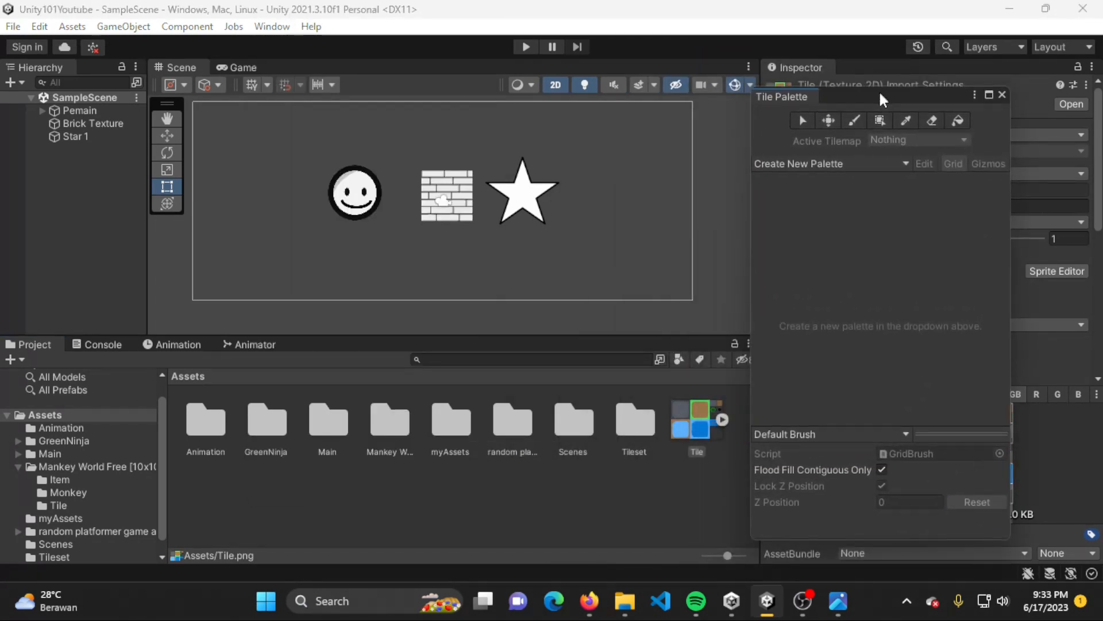
left_click_drag(787, 100, 697, 120)
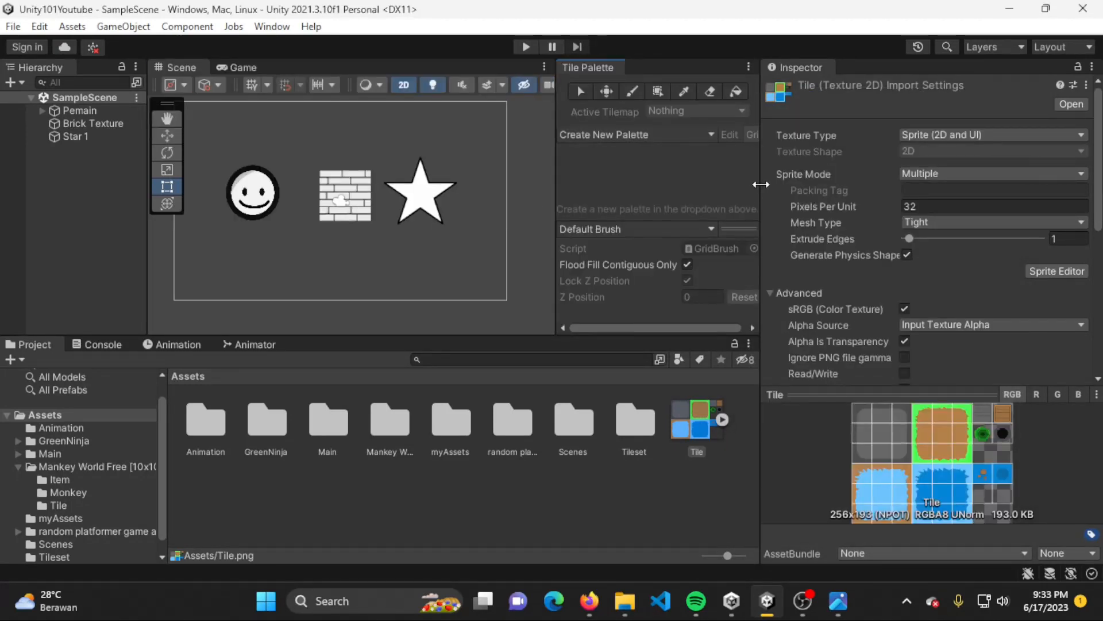
left_click_drag(756, 184, 932, 183)
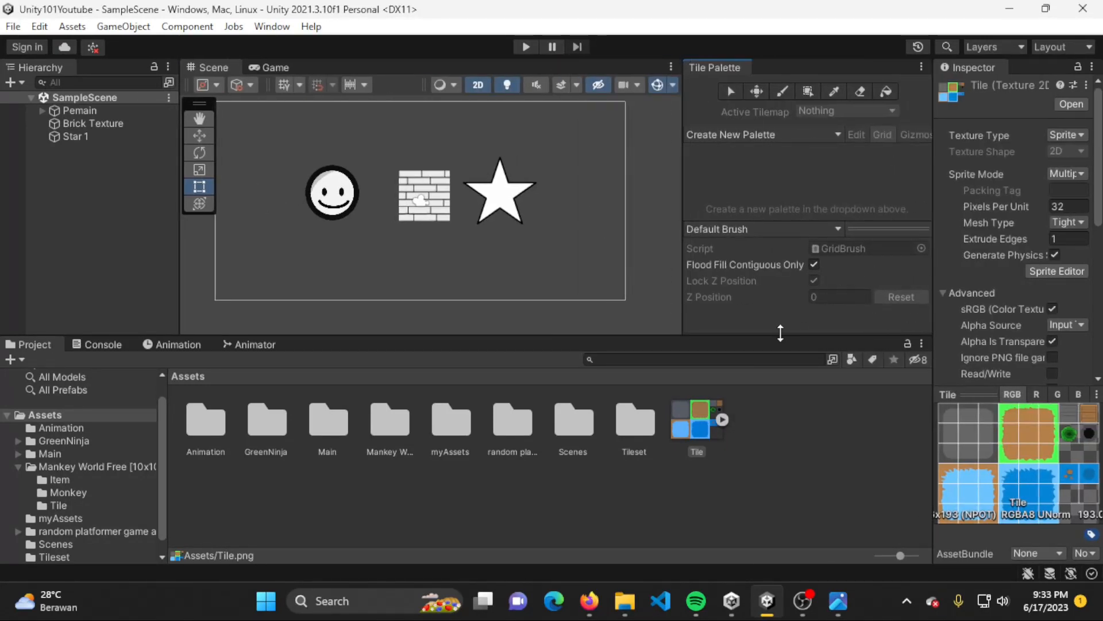
left_click_drag(780, 333, 762, 395)
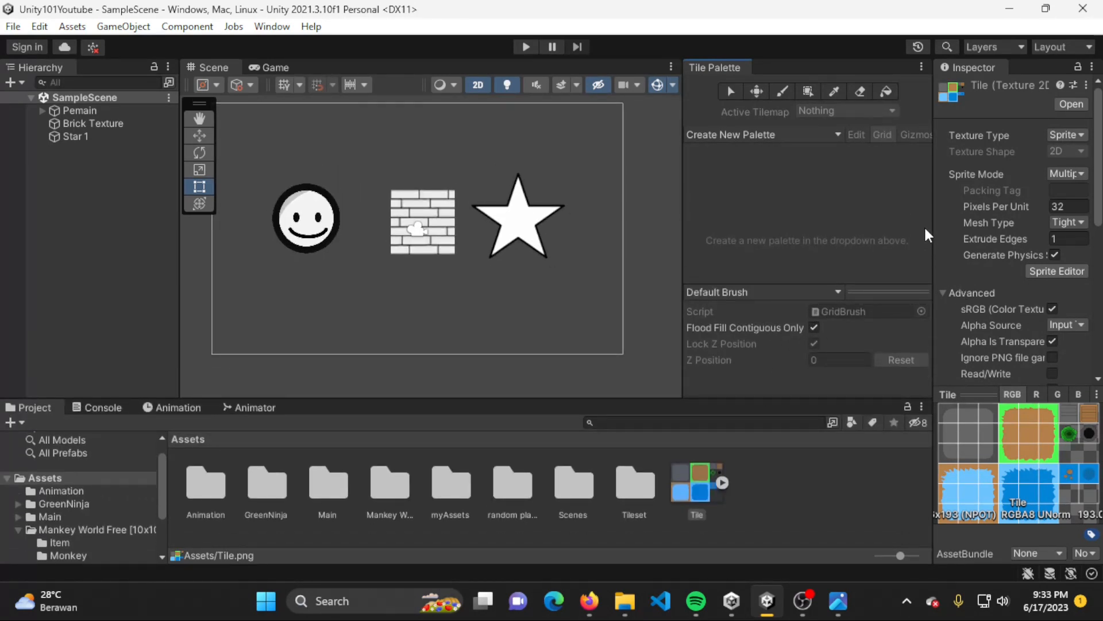
left_click_drag(932, 228, 906, 230)
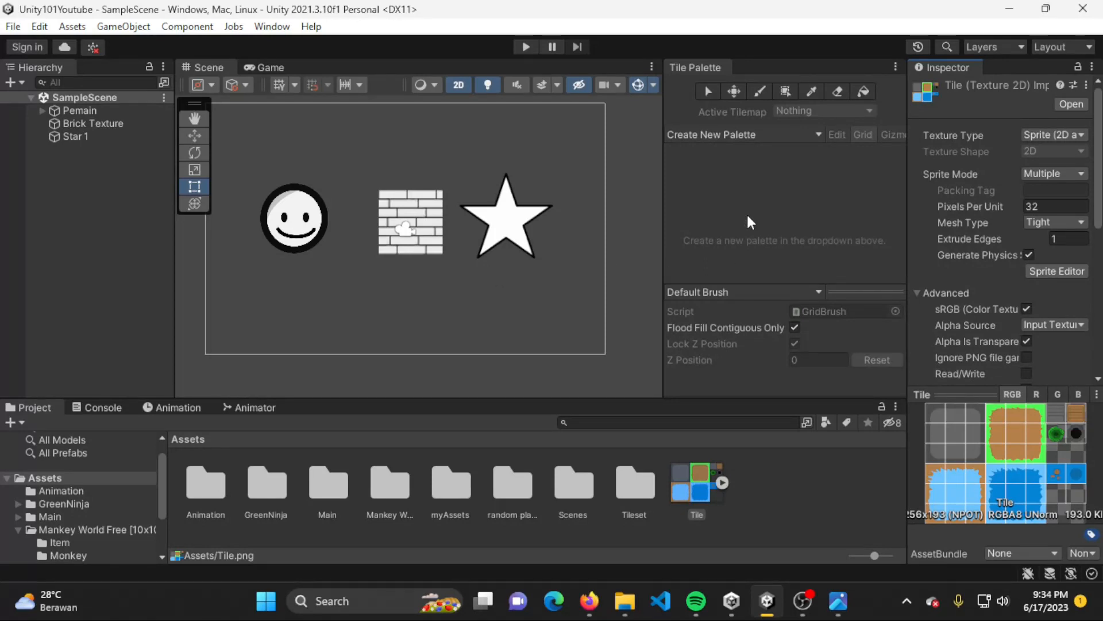
- Create a new tile palette named MyPalette with a Rectangle grid, Automatic cell size and Default sort mode
left_click(754, 134)
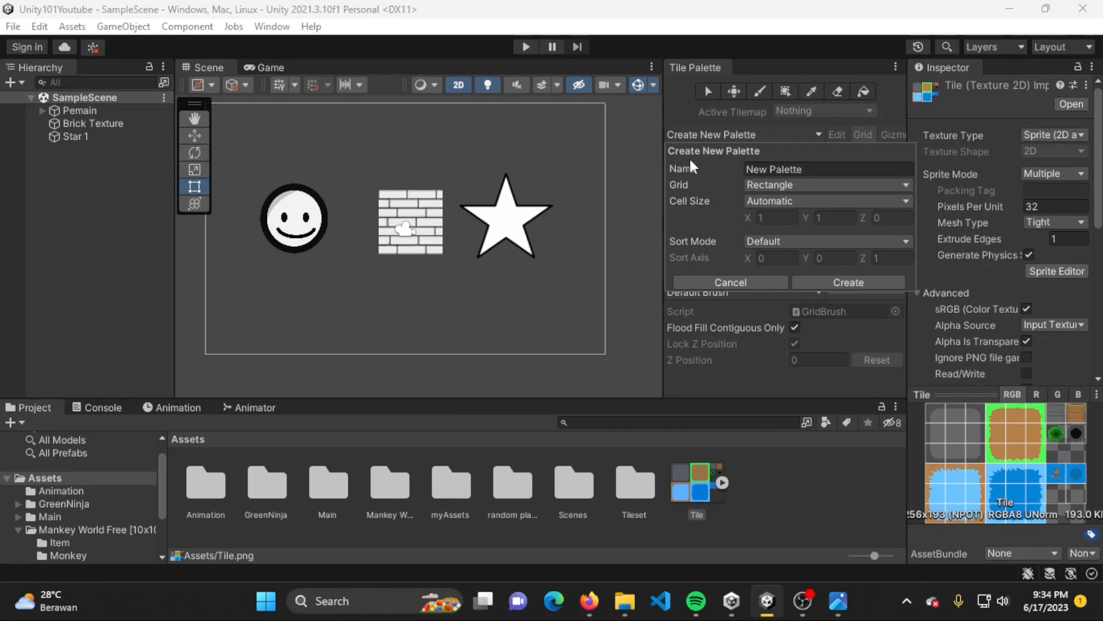
left_click(791, 167)
type("M")
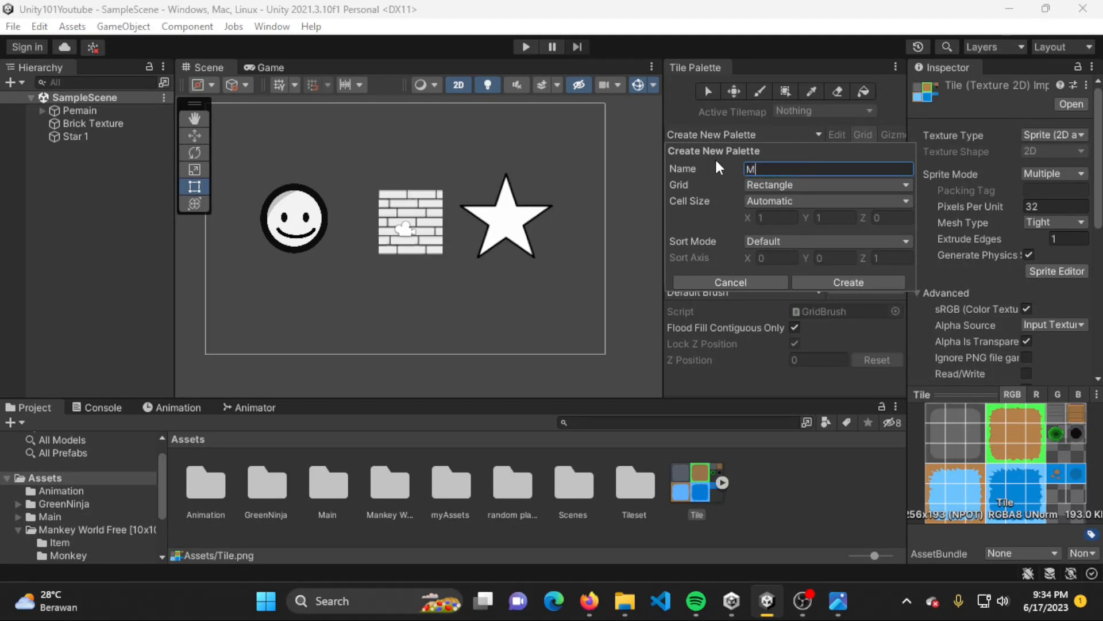
type("yPalette")
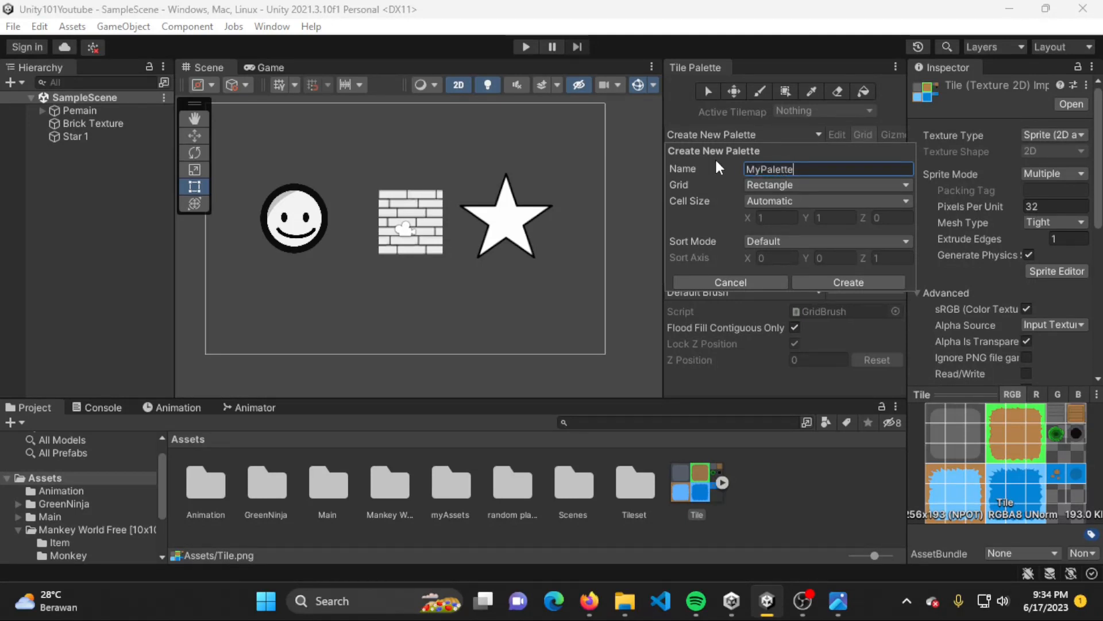
left_click(815, 185)
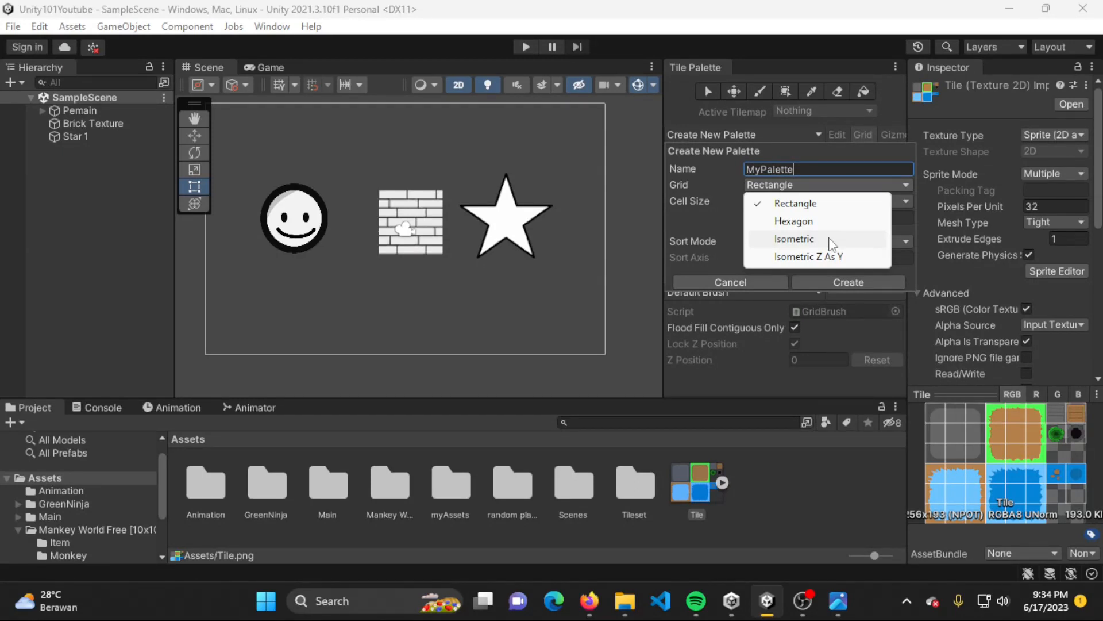
left_click(808, 205)
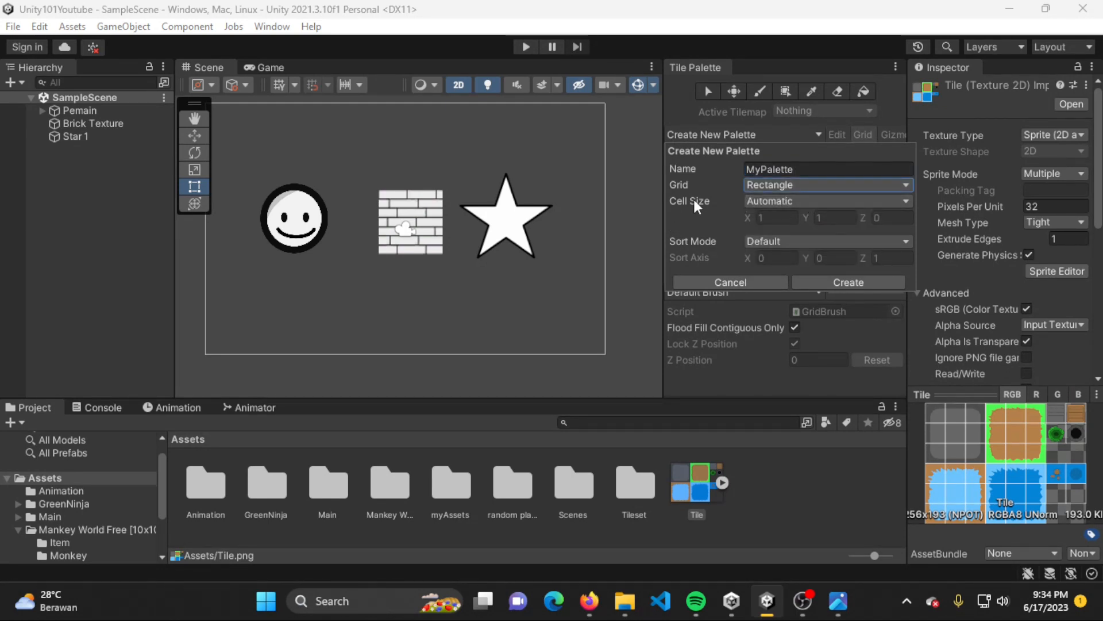
left_click(791, 197)
left_click(695, 202)
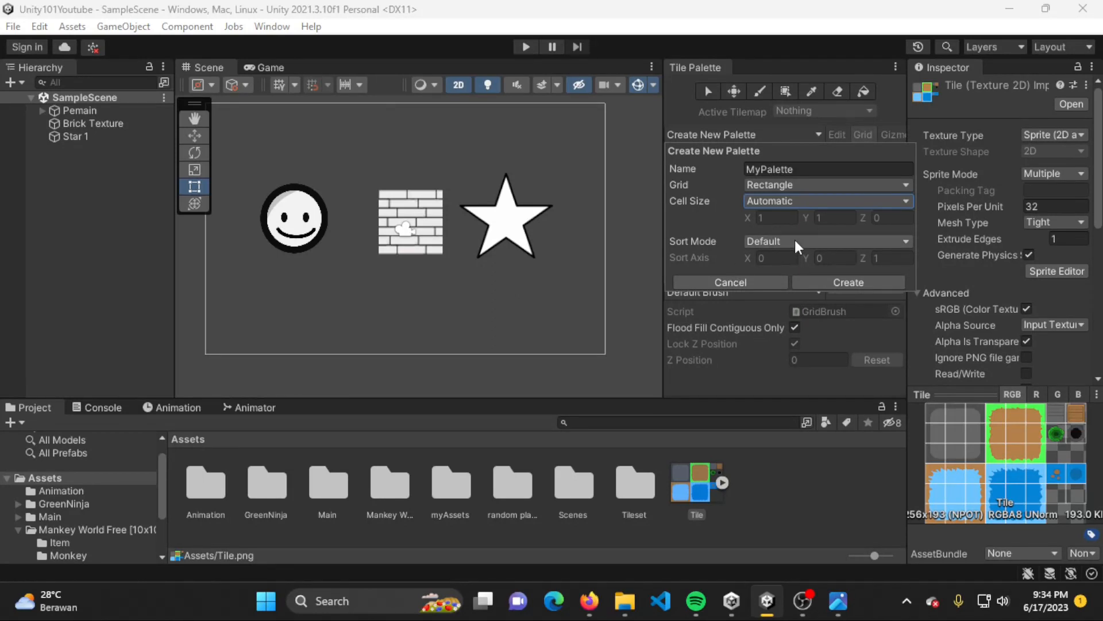
left_click(854, 278)
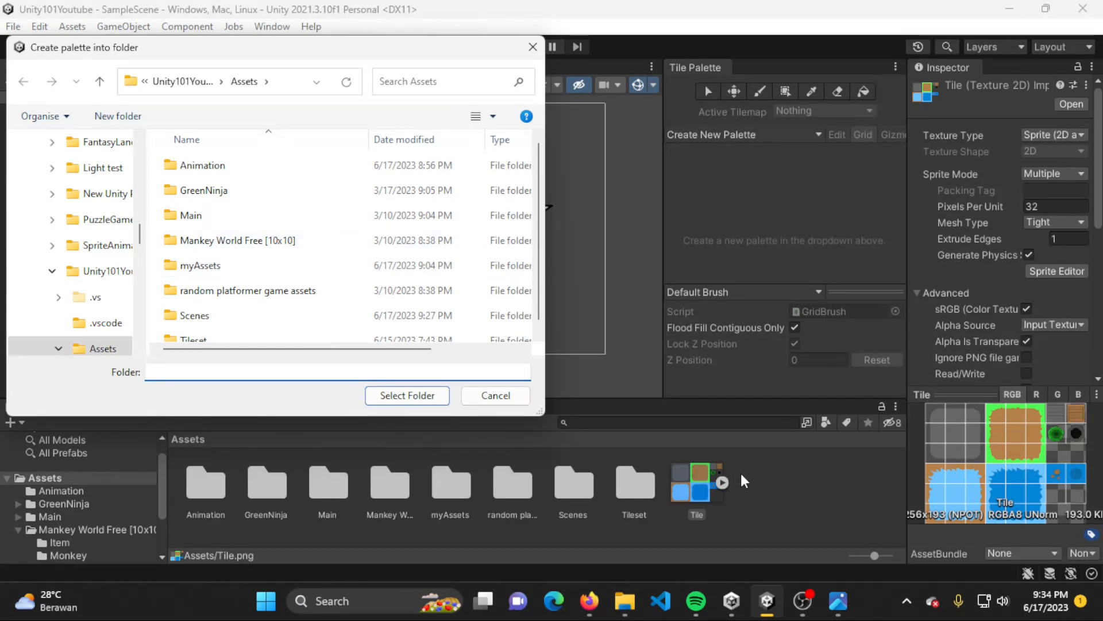
- Make a folder named MyTilePalette inside Assets and save the new palette in it
right_click(310, 259)
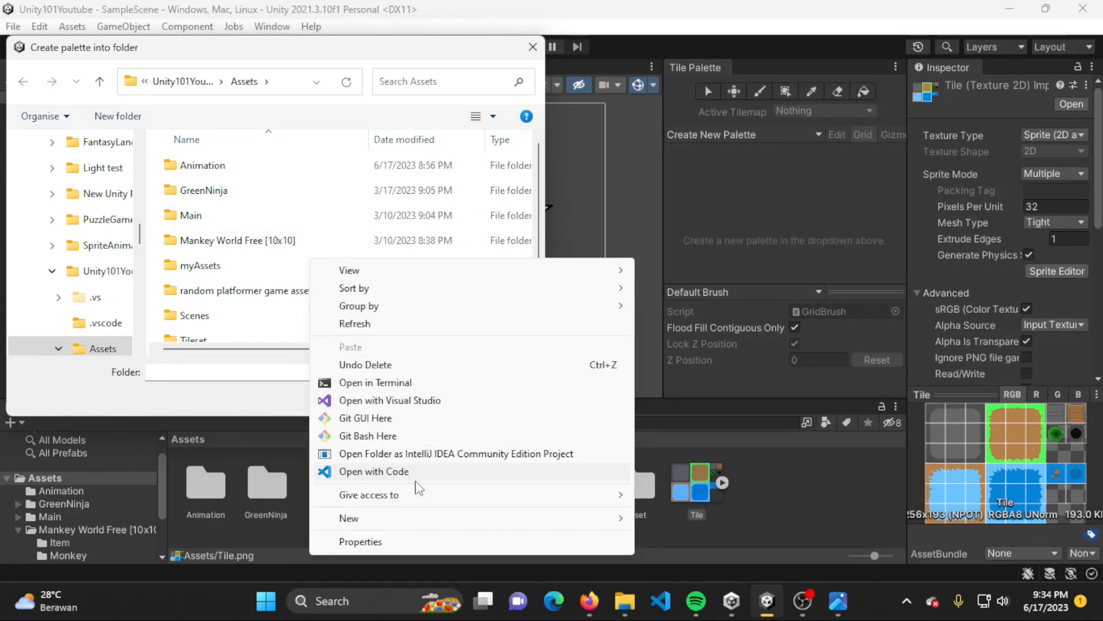
mouse_move(553, 527)
left_click(709, 210)
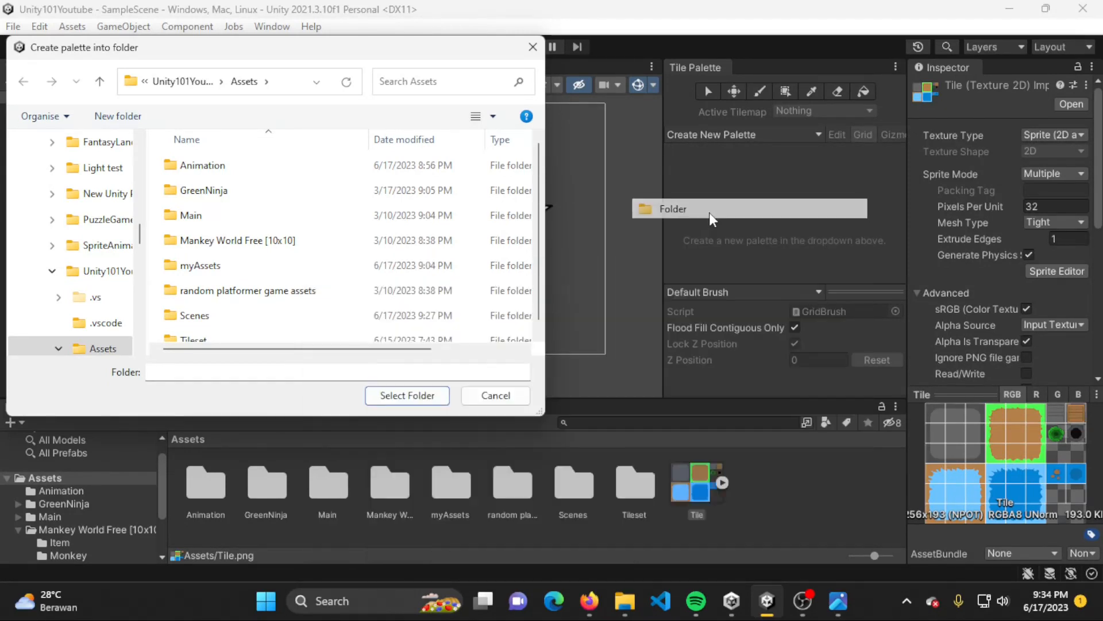
type("My")
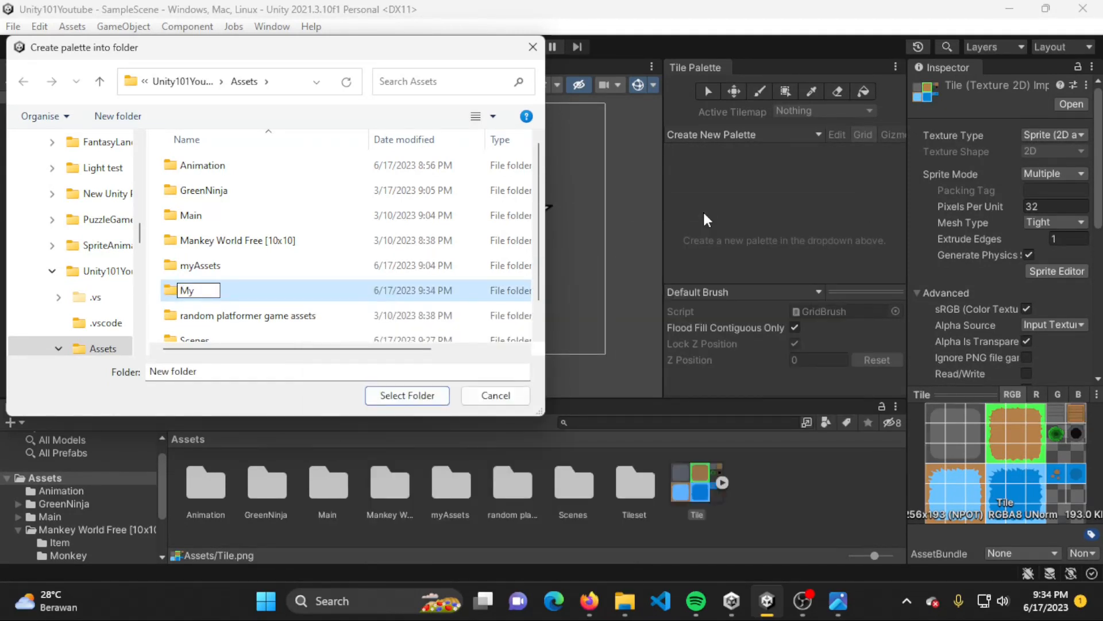
type("TilePalet")
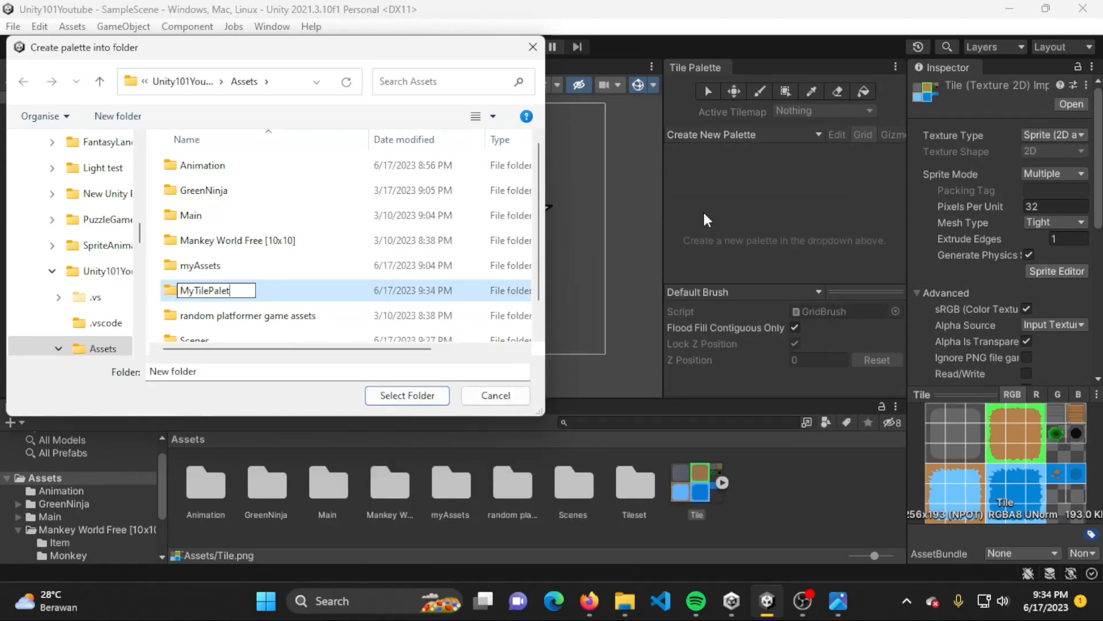
type("te")
key("Return")
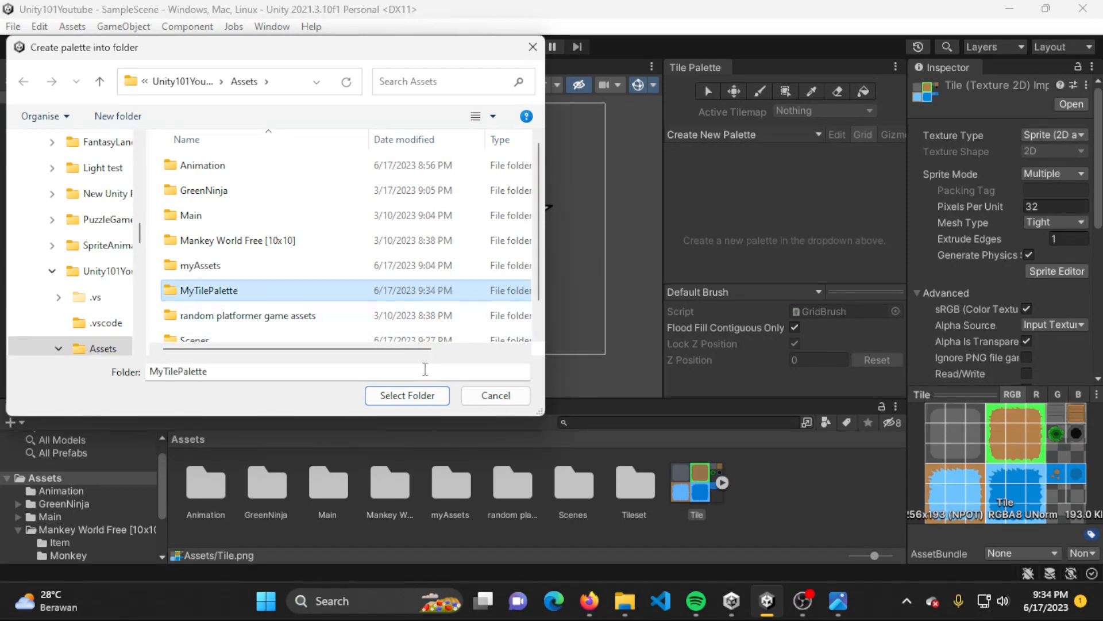
left_click(426, 395)
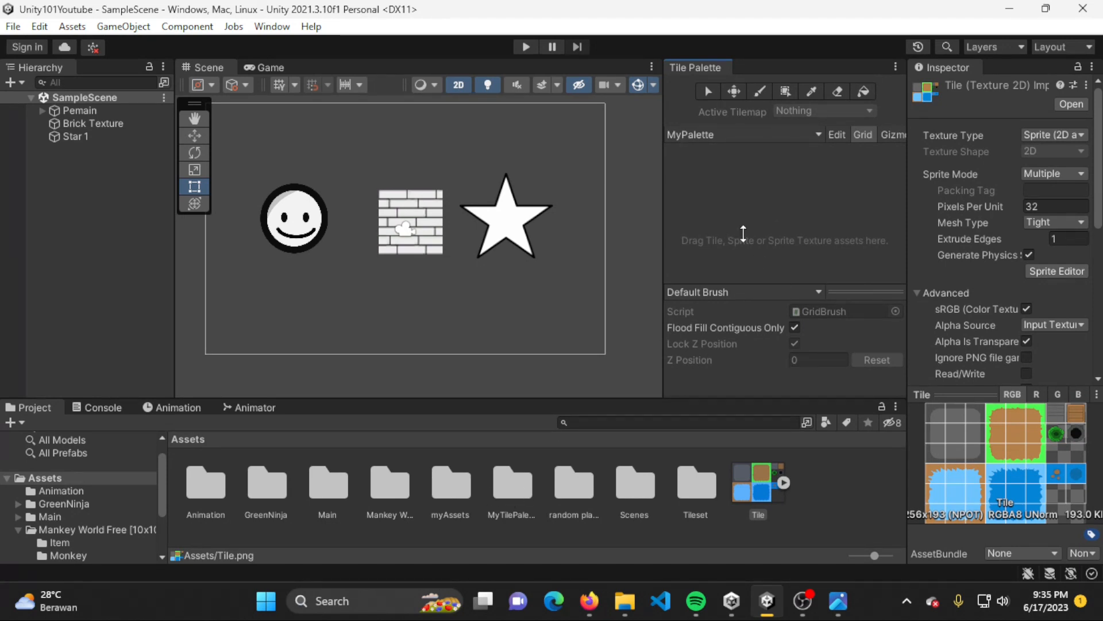
- Check the MyPalette asset in its folder and add the Tile texture to the palette, generating the tiles into MyTilePalette
double_click(521, 490)
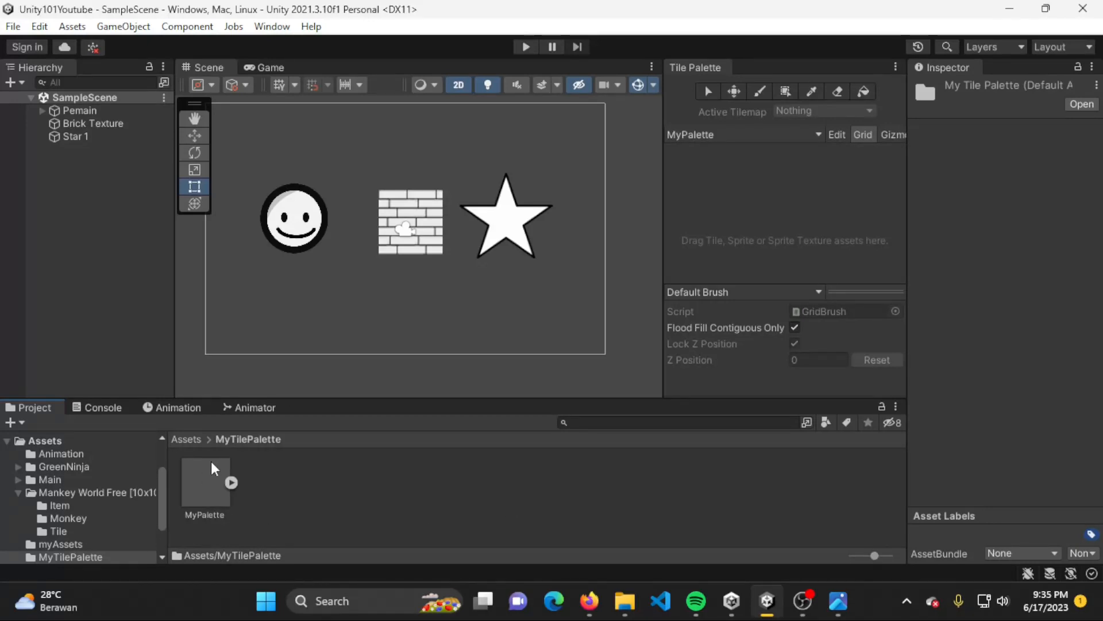
left_click(211, 468)
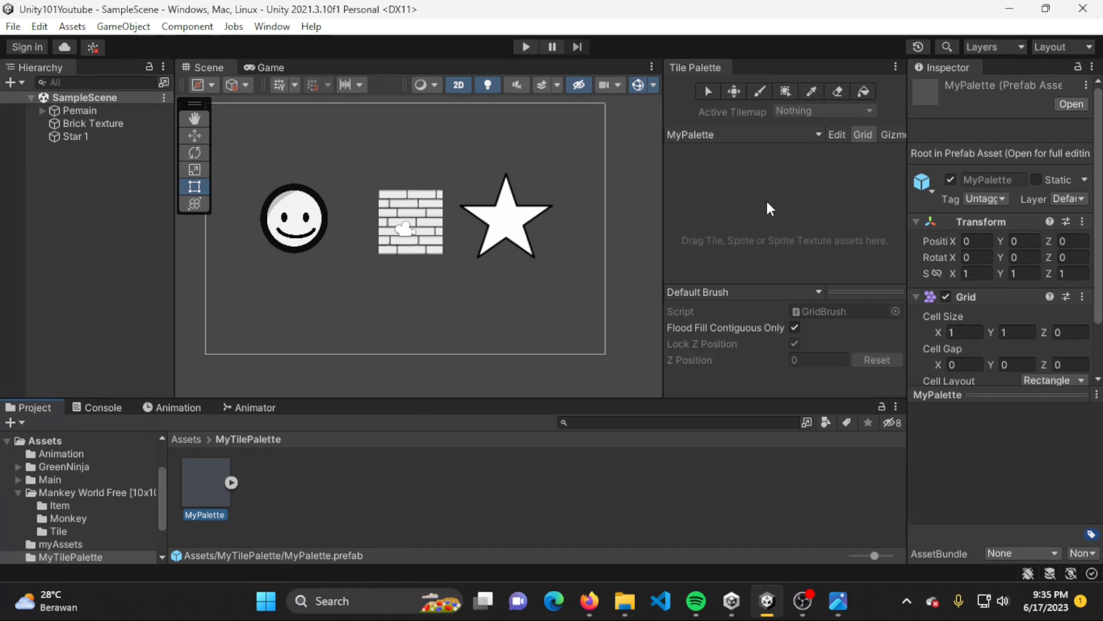
left_click(187, 440)
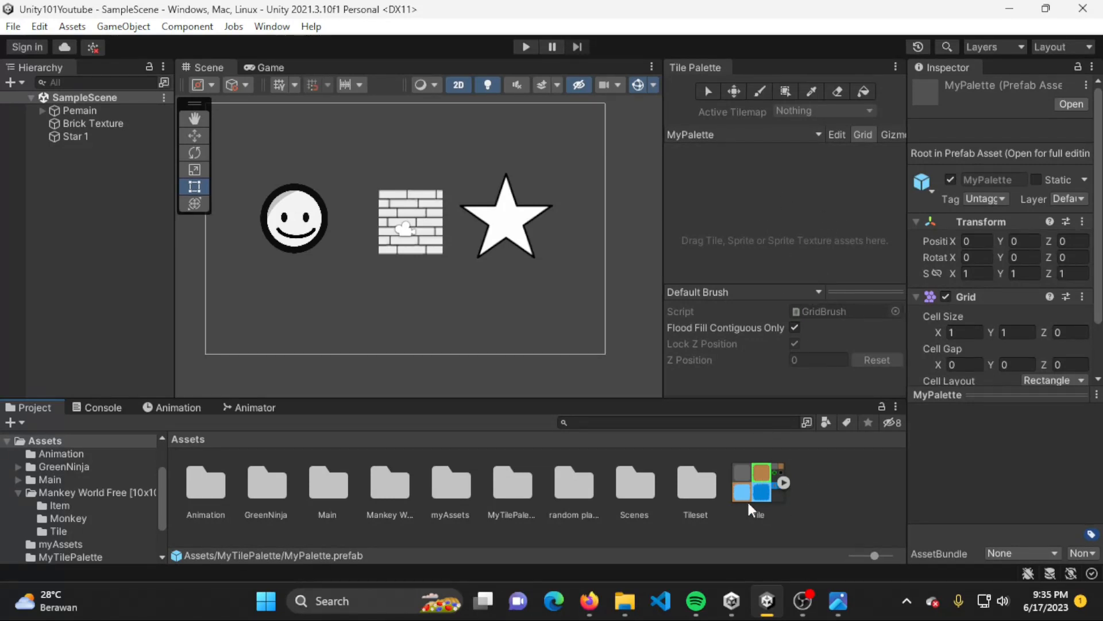
left_click_drag(748, 502, 784, 207)
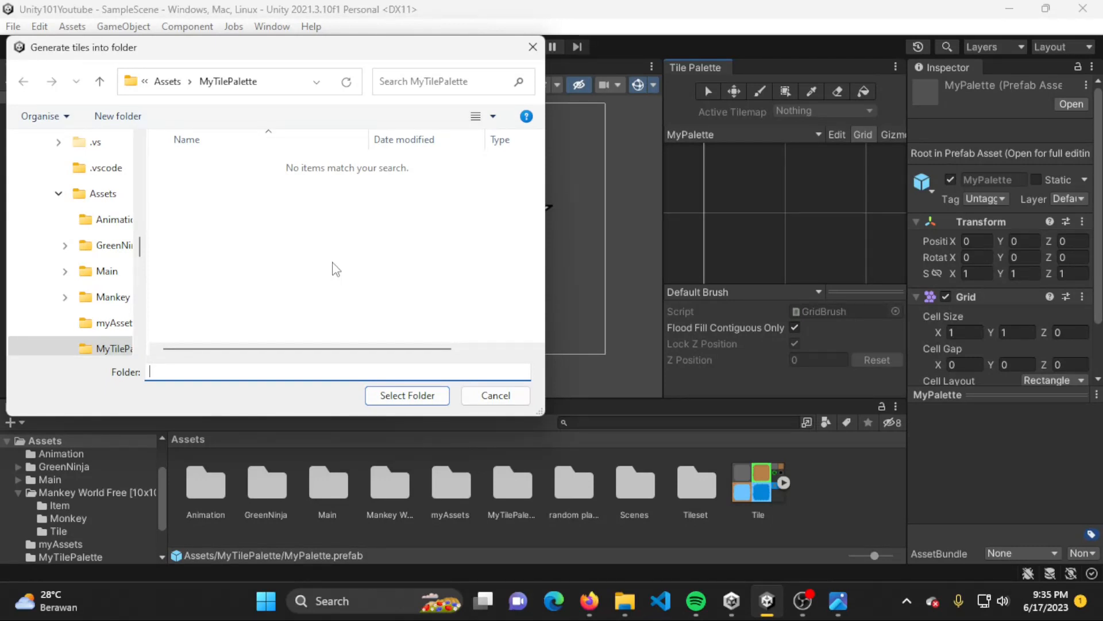
left_click(412, 396)
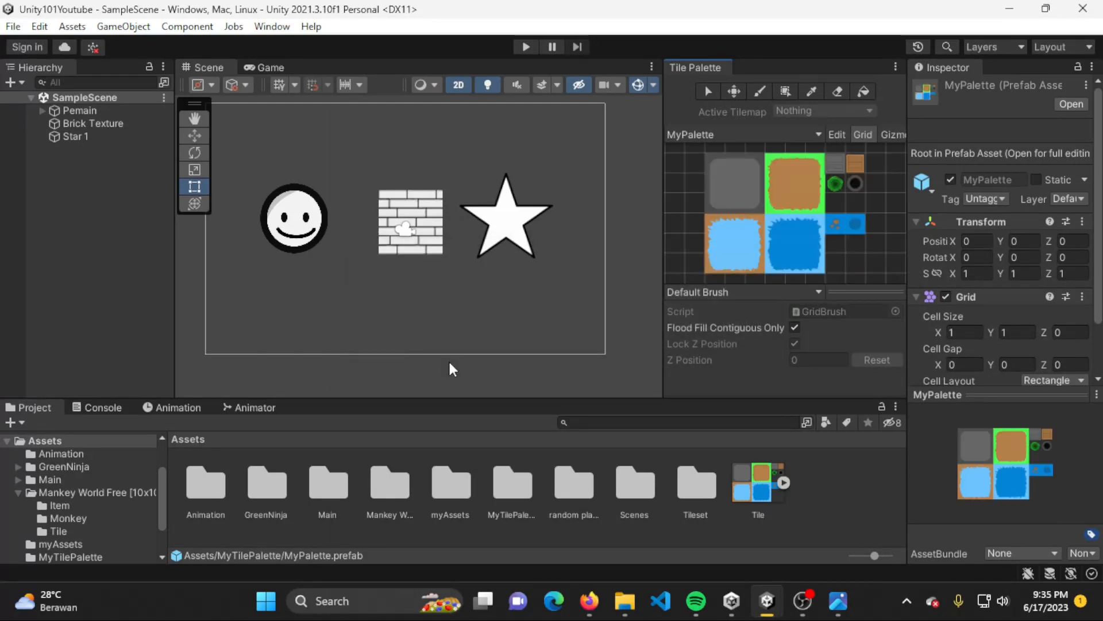
- Look through the generated tile assets in the MyTilePalette folder and return to the Assets folder
double_click(519, 487)
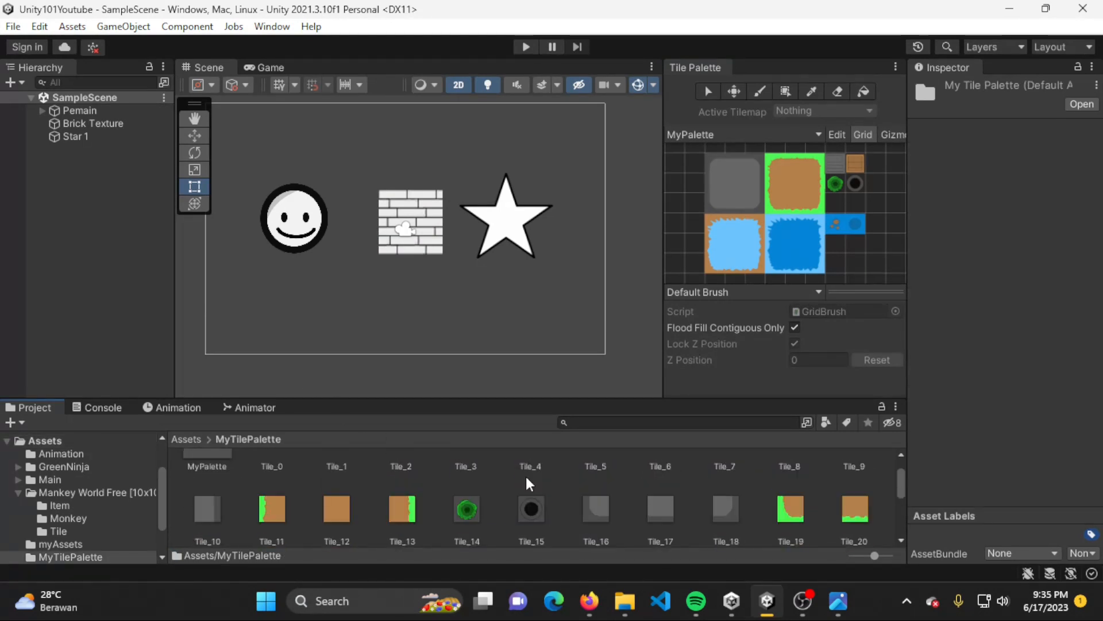
scroll(526, 475, "down", 1)
scroll(537, 478, "up", 1)
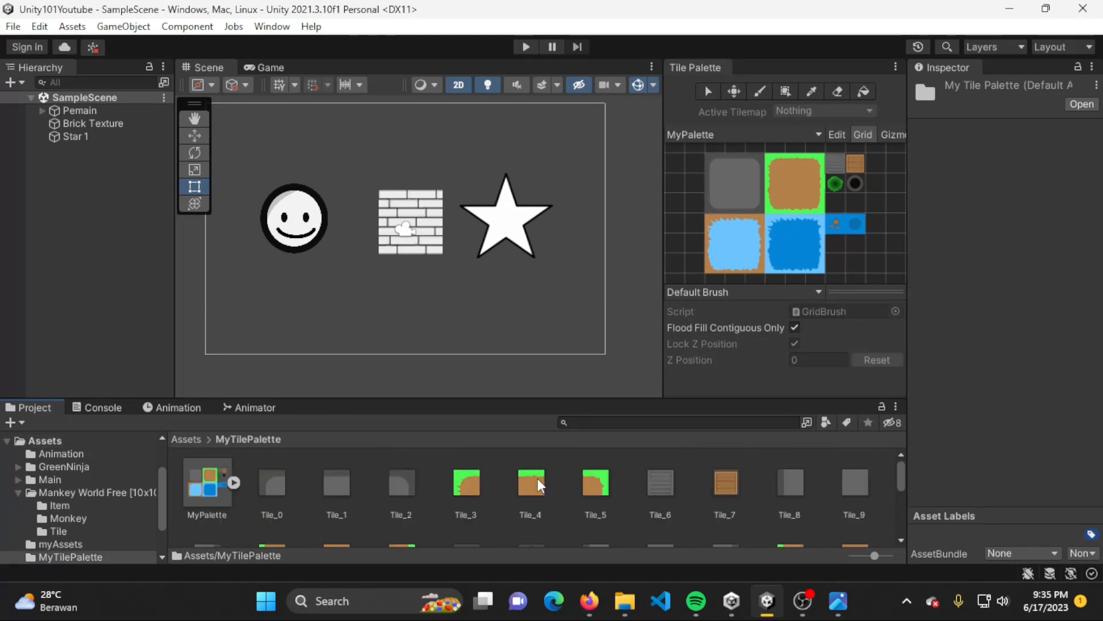
left_click(186, 439)
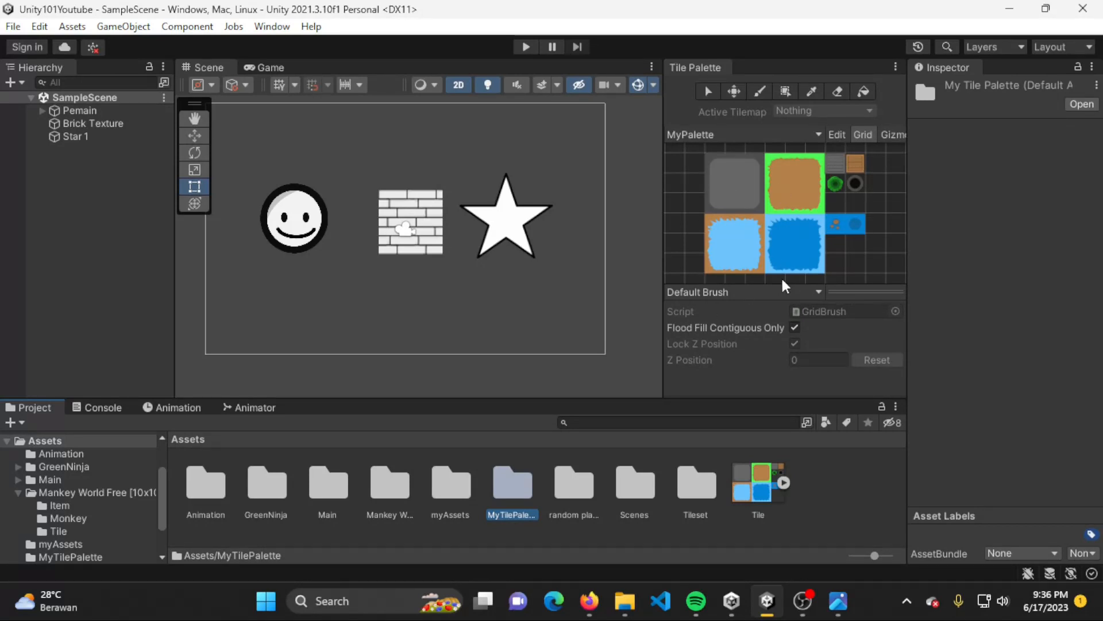
- Add a Rectangular 2D Tilemap to SampleScene and check its Grid parent and Tilemap child
right_click(101, 170)
mouse_move(216, 391)
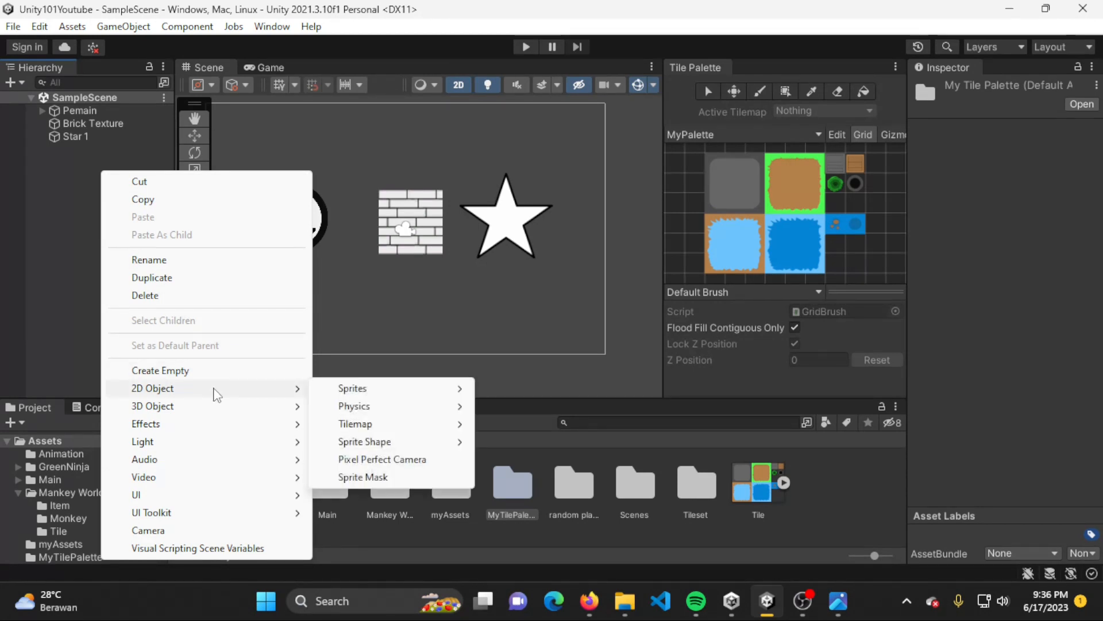
mouse_move(380, 423)
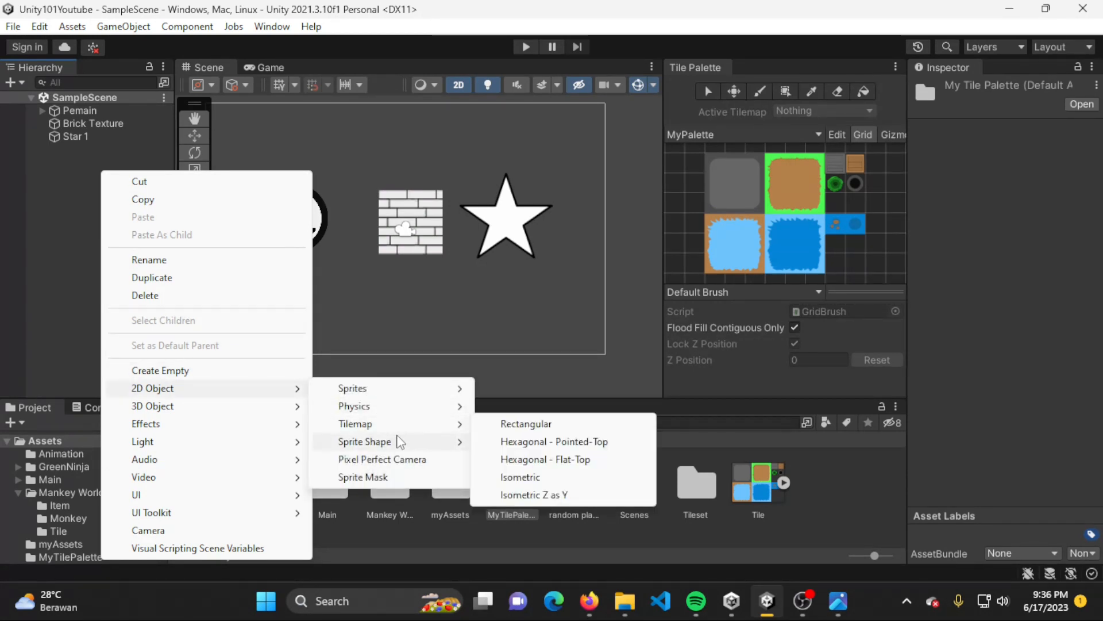
left_click(528, 425)
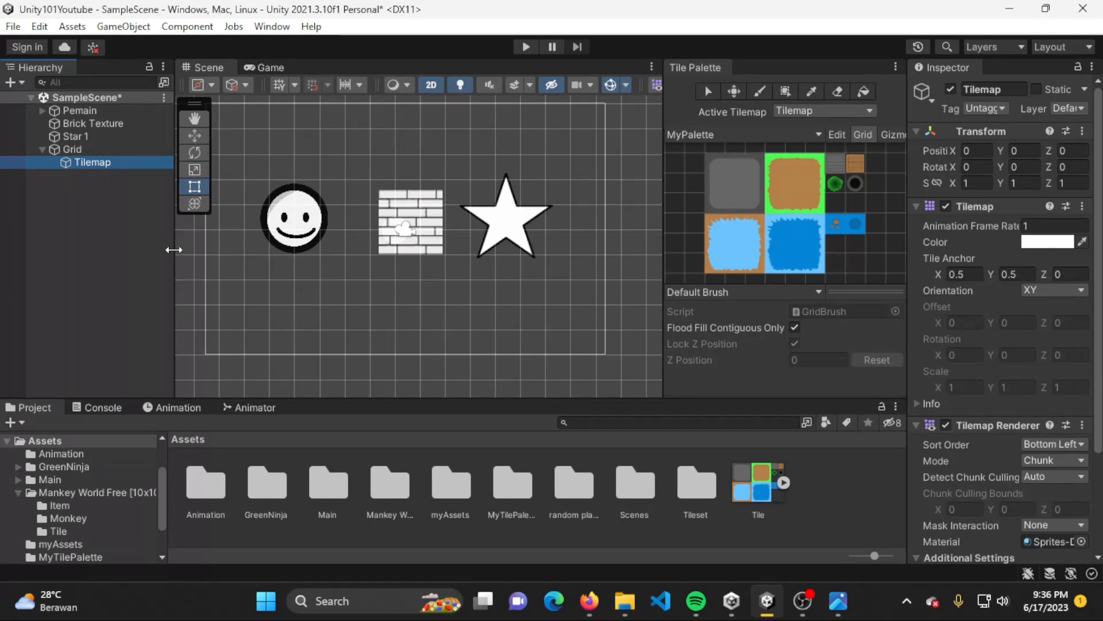
left_click(131, 147)
left_click(127, 163)
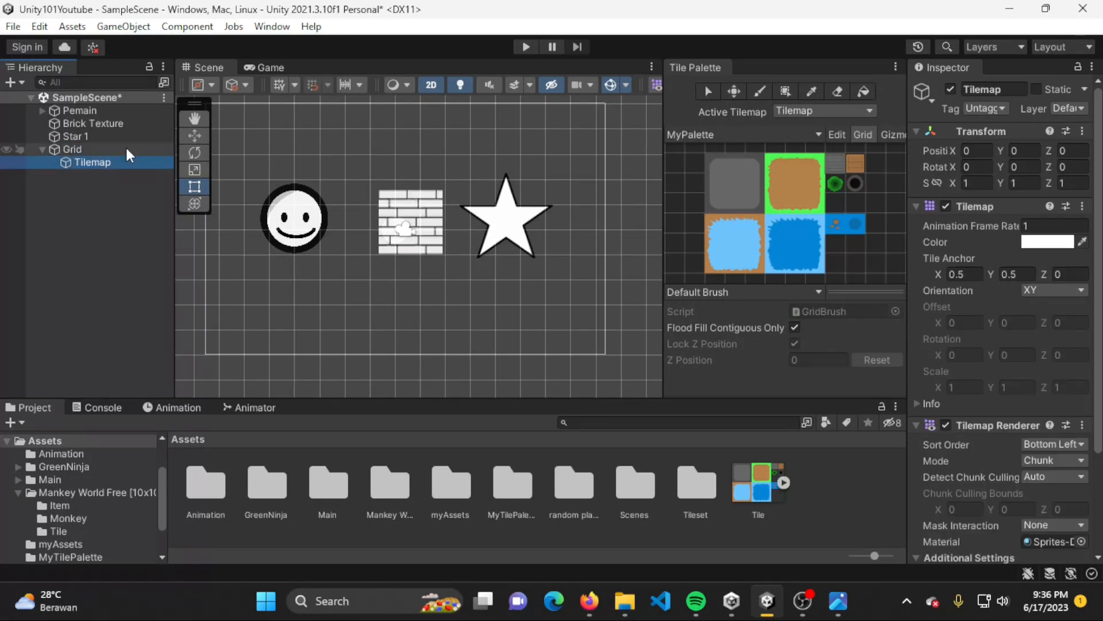
- Compare the settings of the Grid object and its Tilemap child, and examine the Grid's cells in the scene
left_click(127, 149)
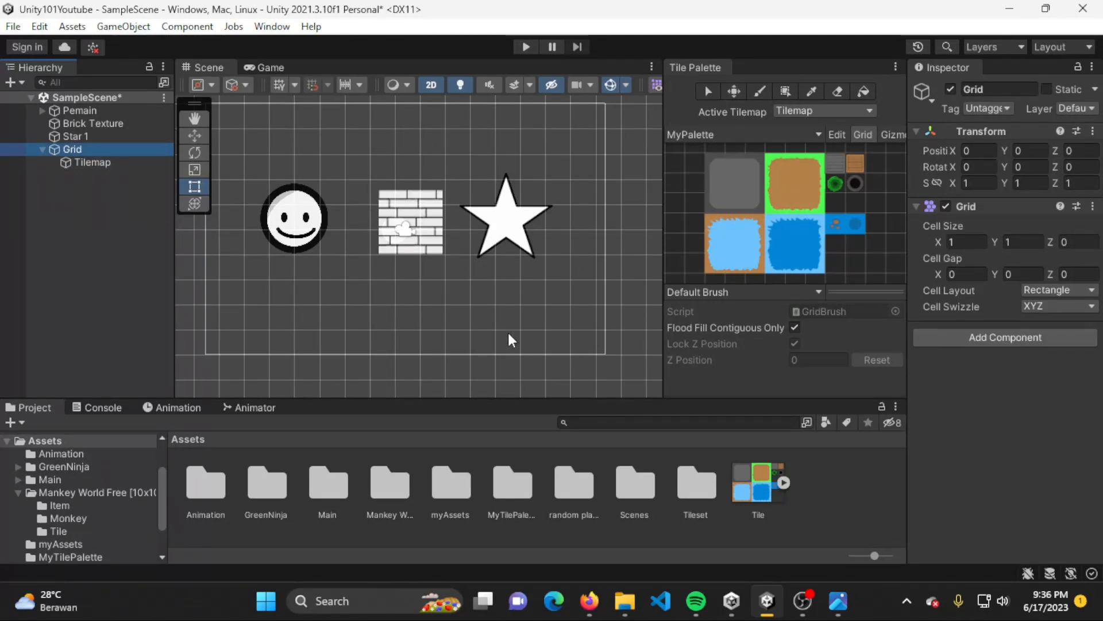
left_click(136, 162)
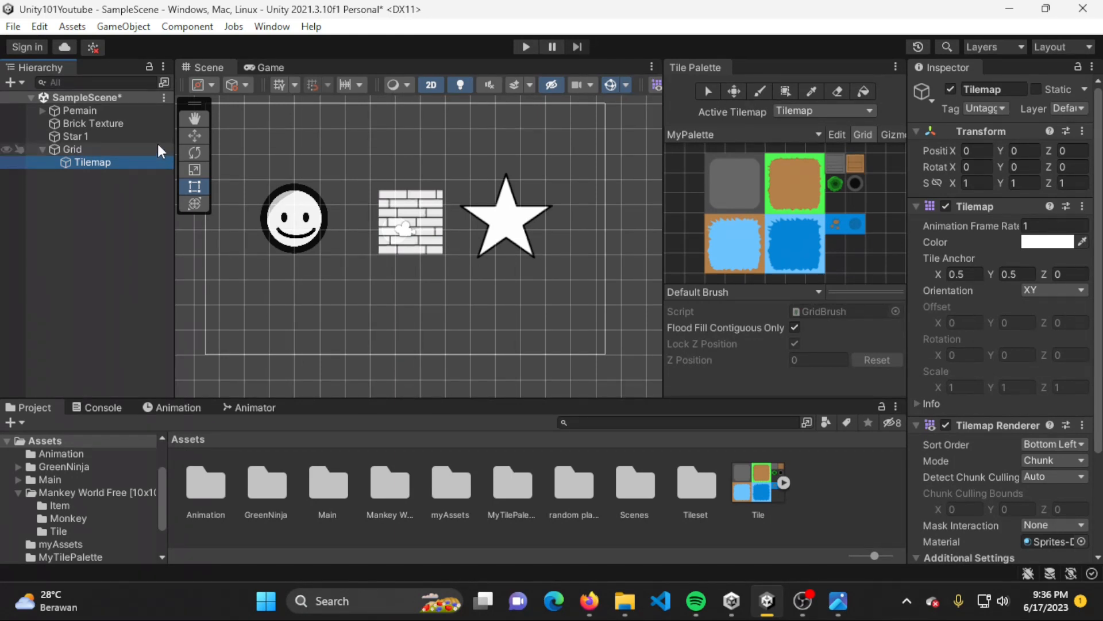
left_click(157, 147)
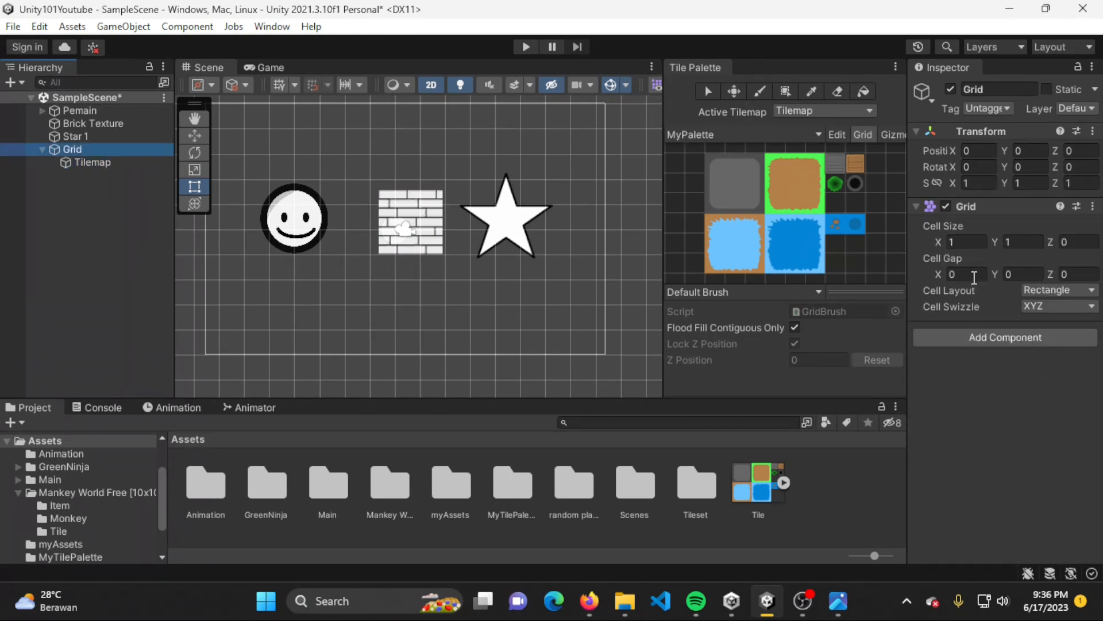
middle_click_drag(487, 306, 562, 305)
scroll(492, 288, "up", 8)
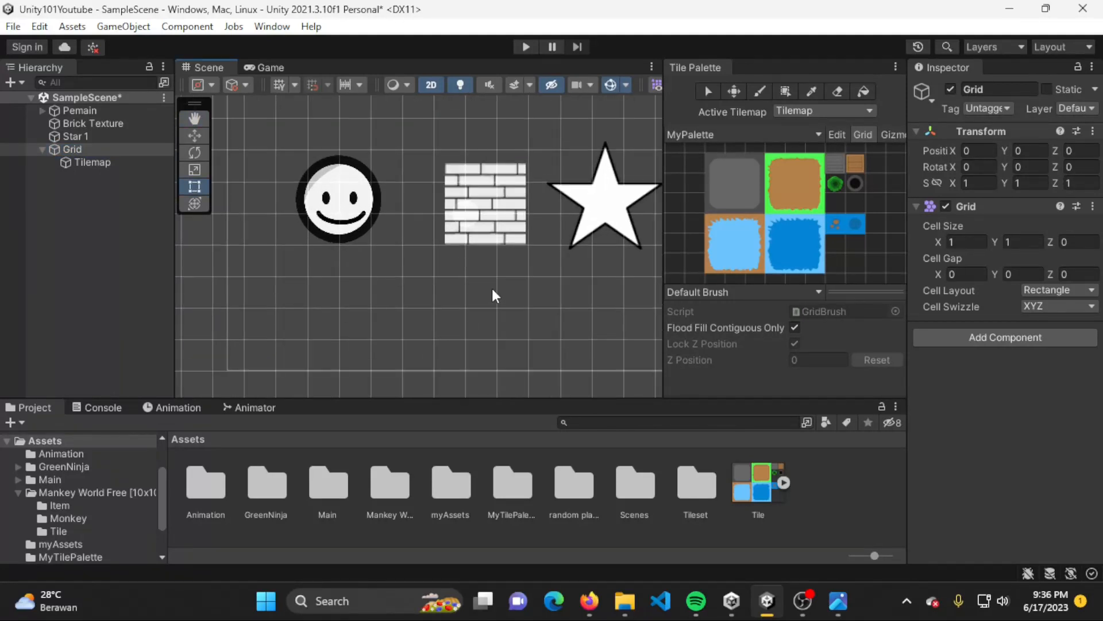
middle_click_drag(485, 278, 506, 298)
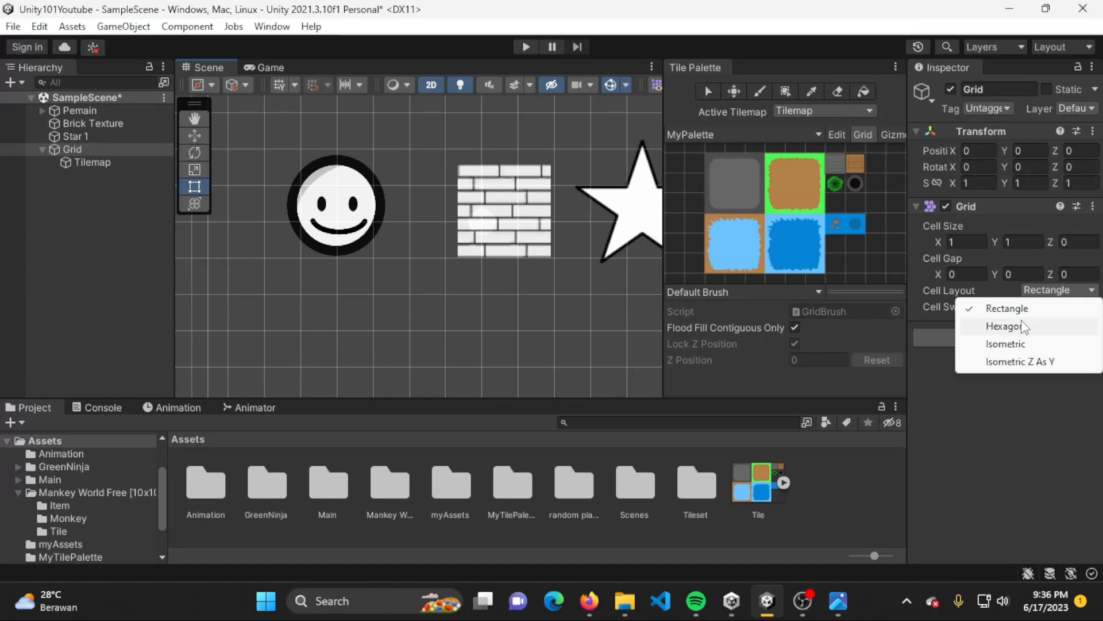
- Try the Hexagon cell layout on the Grid, followed by the Isometric layout, checking each in the scene
left_click(1006, 326)
middle_click_drag(525, 336, 439, 323)
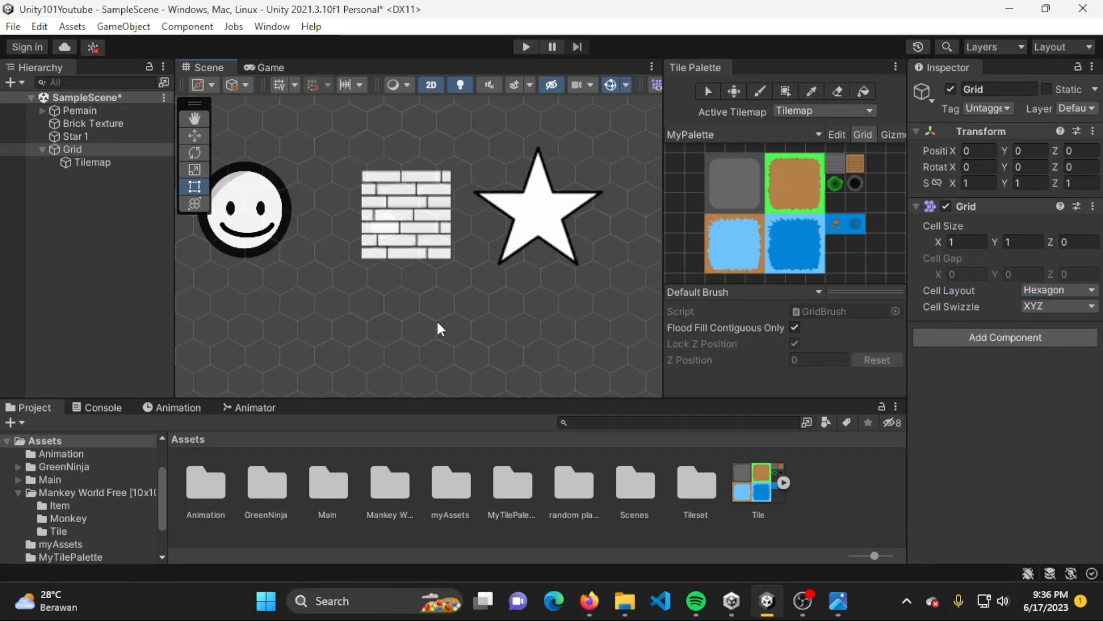
scroll(451, 320, "up", 1)
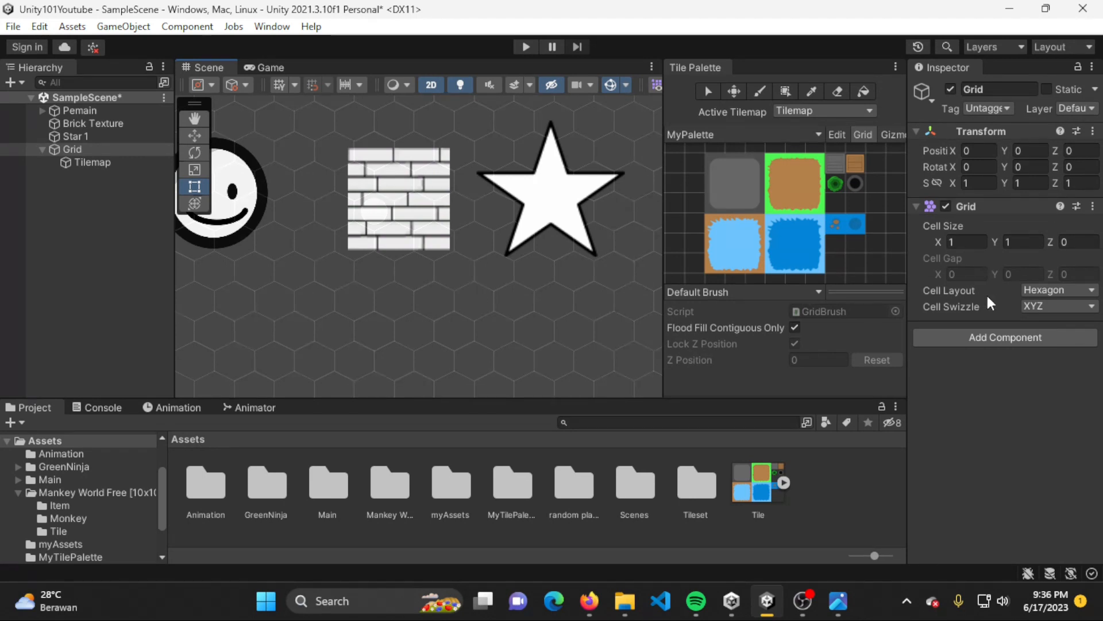
left_click(1042, 293)
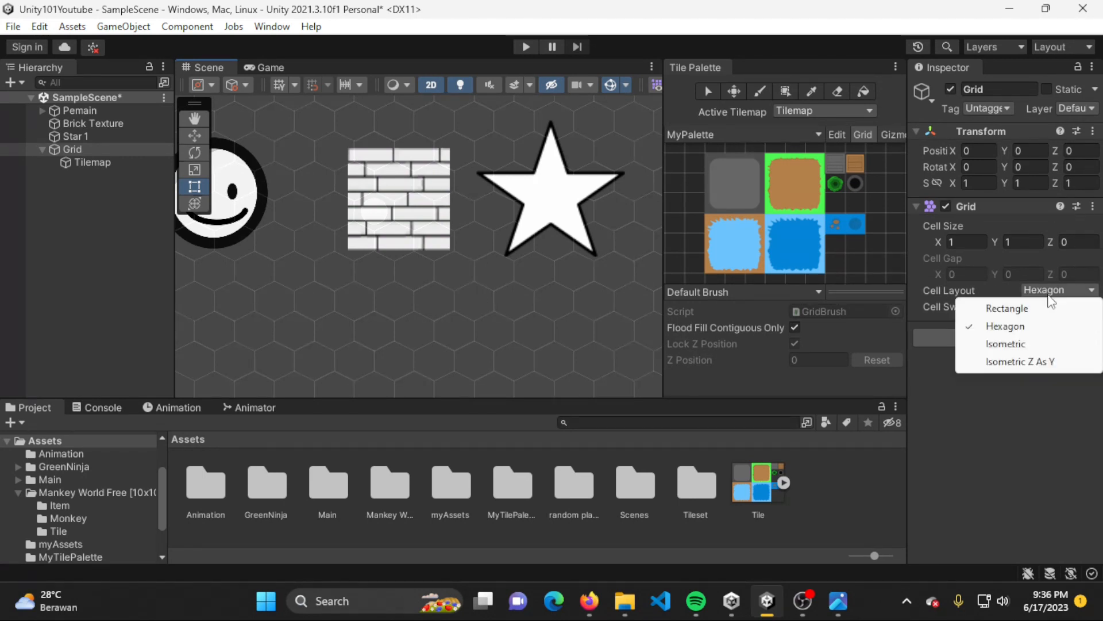
left_click(1003, 343)
middle_click_drag(475, 334, 510, 322)
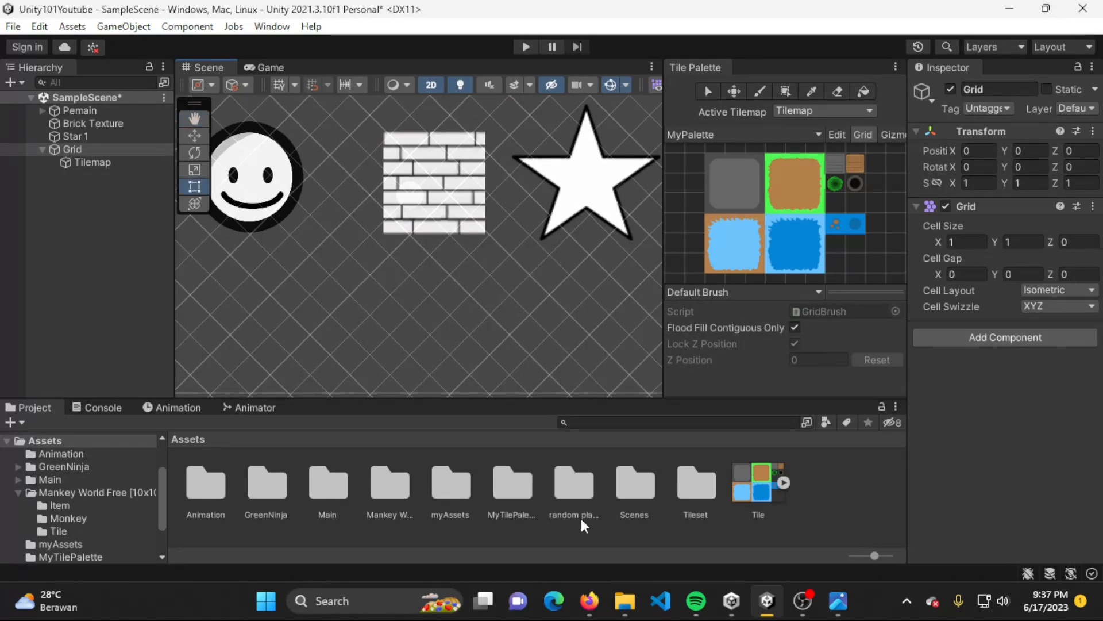
- Switch to Firefox, look through the isometric tile image results, and return to Unity
left_click(589, 600)
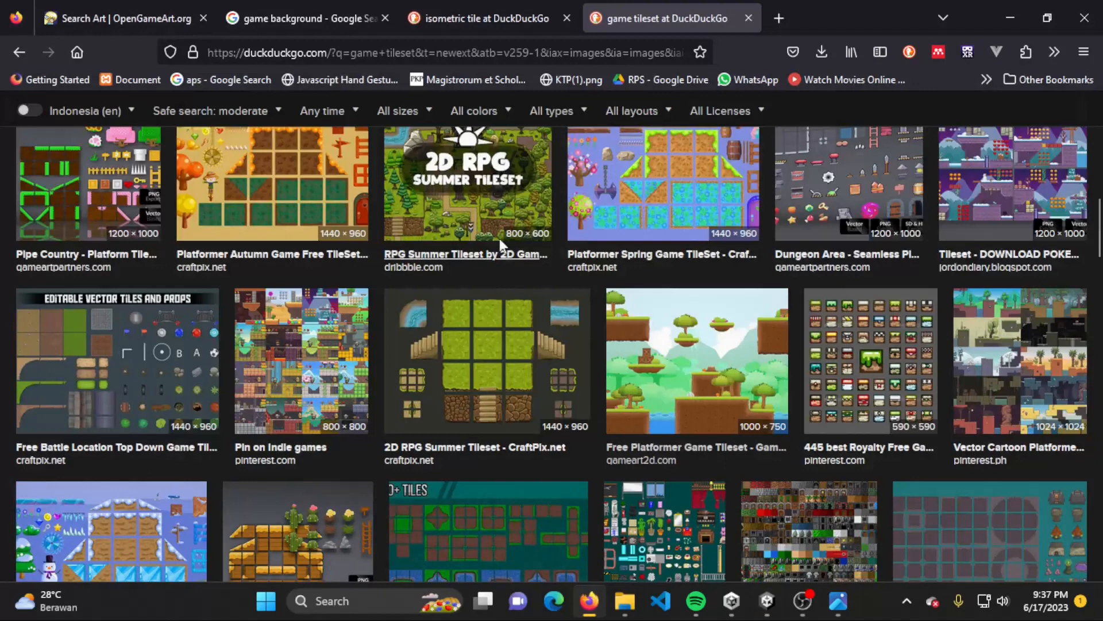
left_click(498, 8)
scroll(662, 413, "down", 4)
scroll(662, 413, "down", 2)
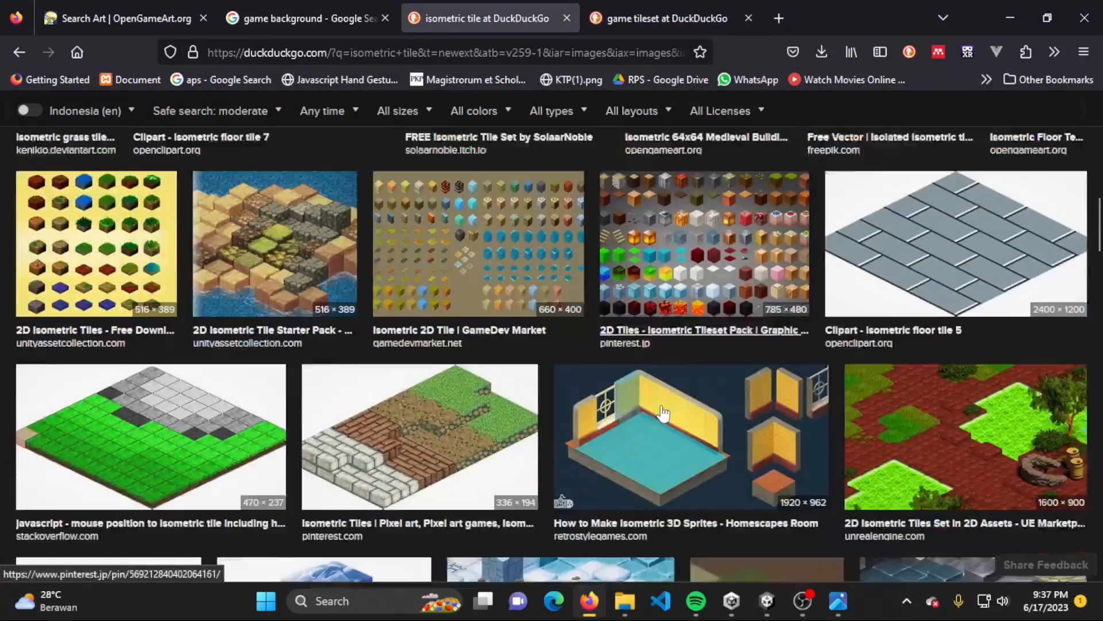
scroll(662, 412, "up", 2)
scroll(662, 412, "down", 3)
key("alt+Tab")
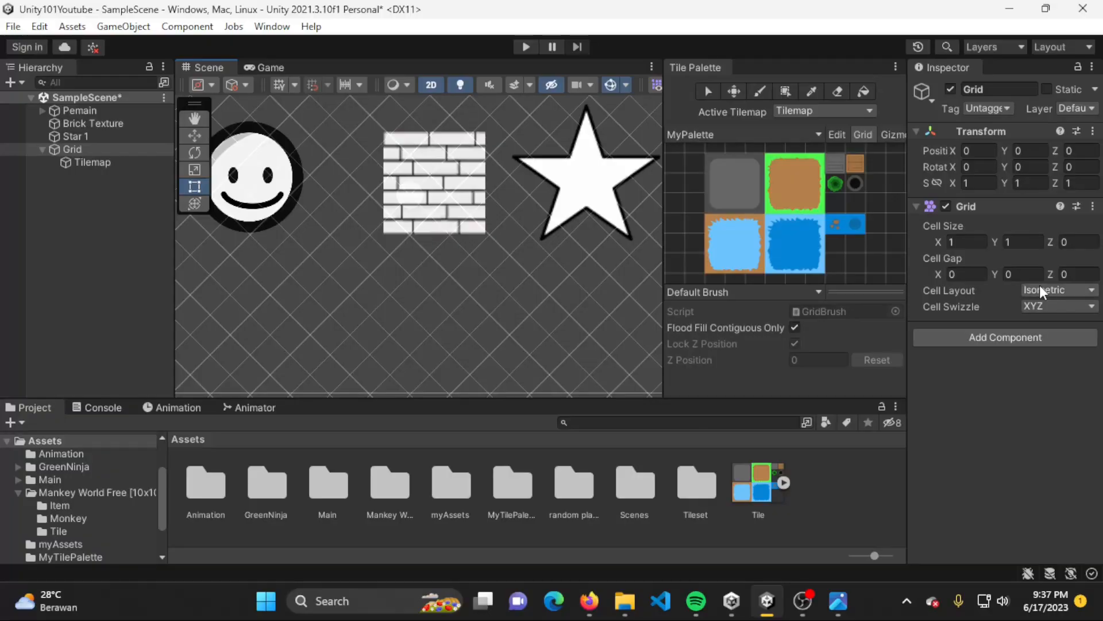
- Set the Grid's Cell Layout back to Rectangle and check the cells in the scene
left_click(1045, 285)
left_click(1033, 305)
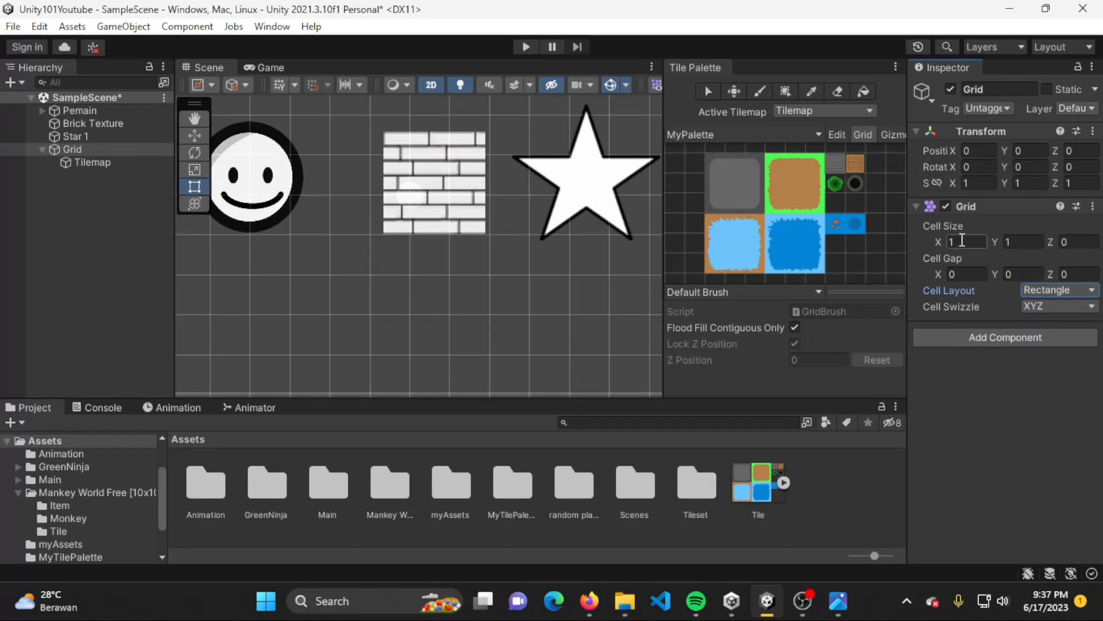
middle_click_drag(618, 254, 590, 286)
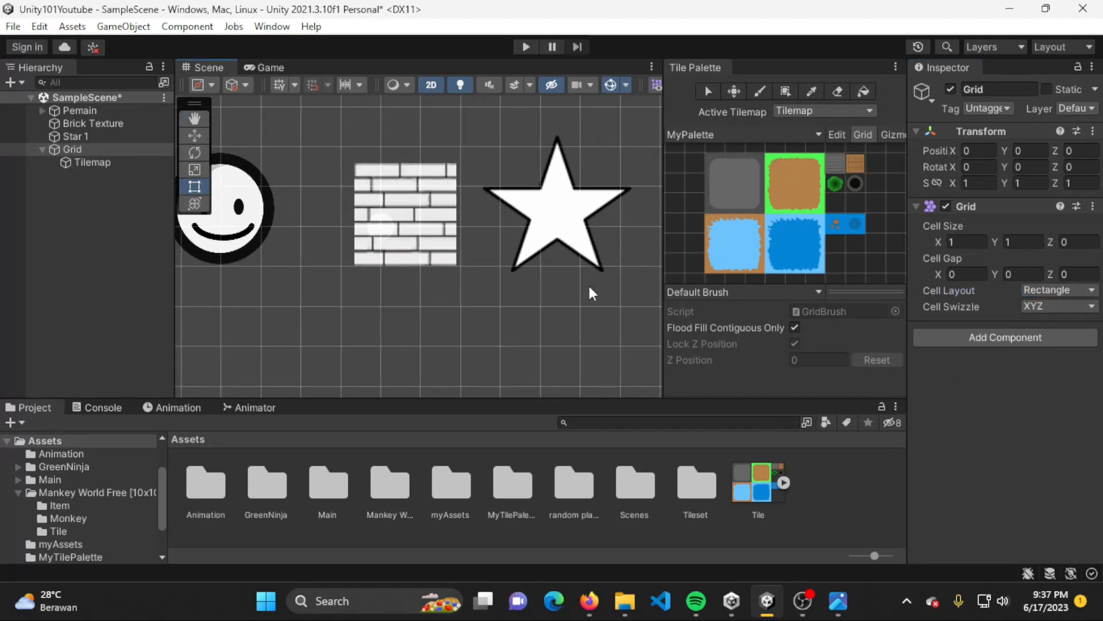
- Try a Cell Size X of 2 on the Grid and restore it to 1
left_click(971, 242)
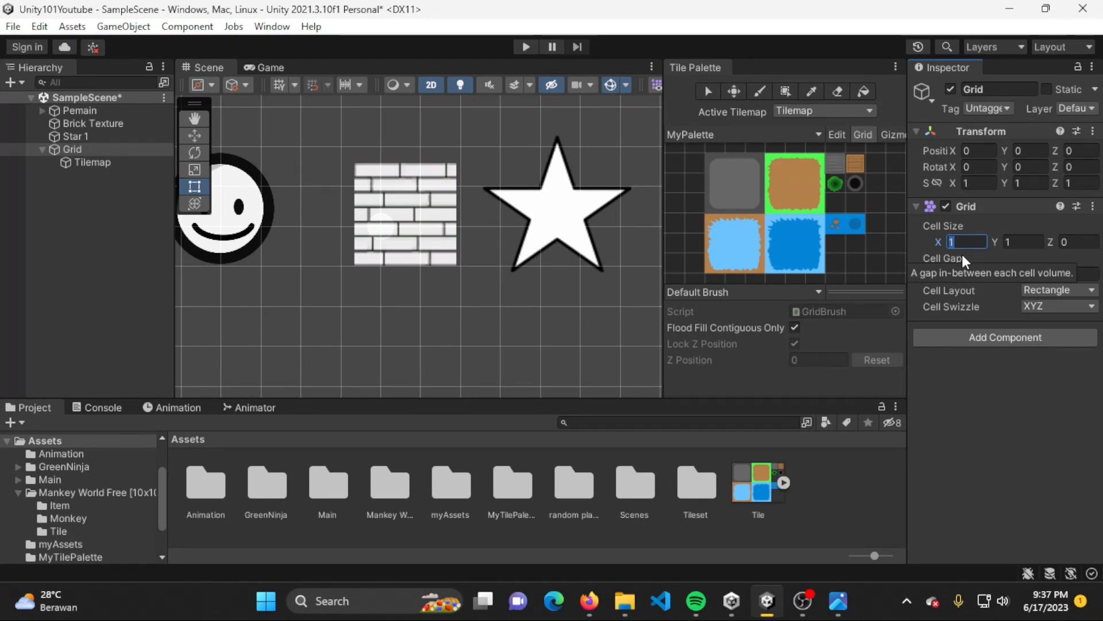
type("2")
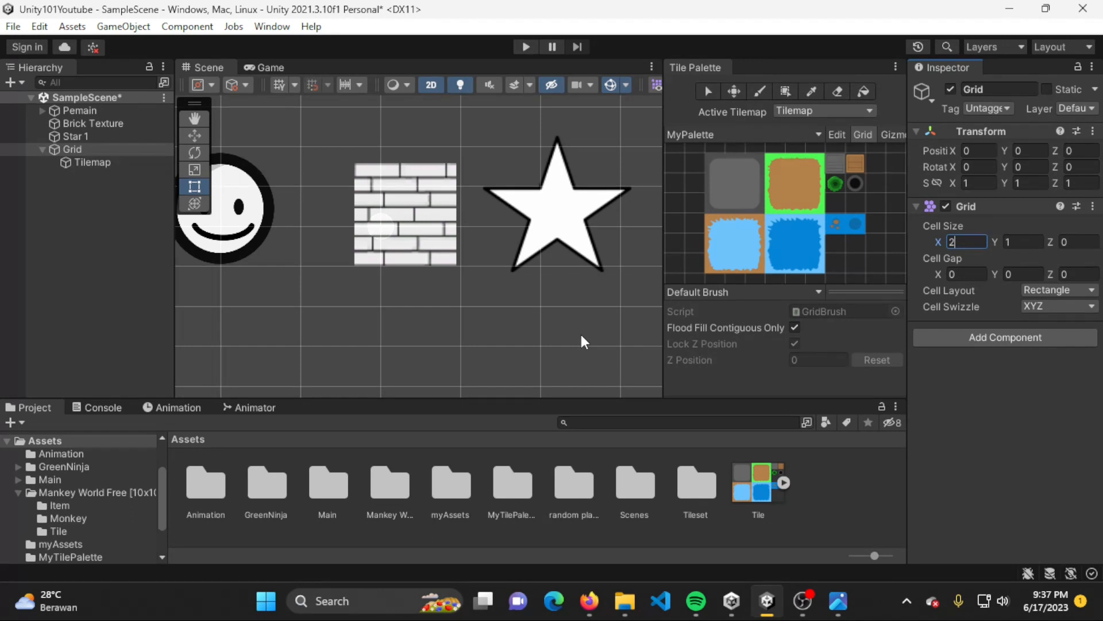
key("Return")
key("Return")
type("1")
- Try a Cell Size Y of 2 on the Grid and restore it to 1
key("Tab")
type("2")
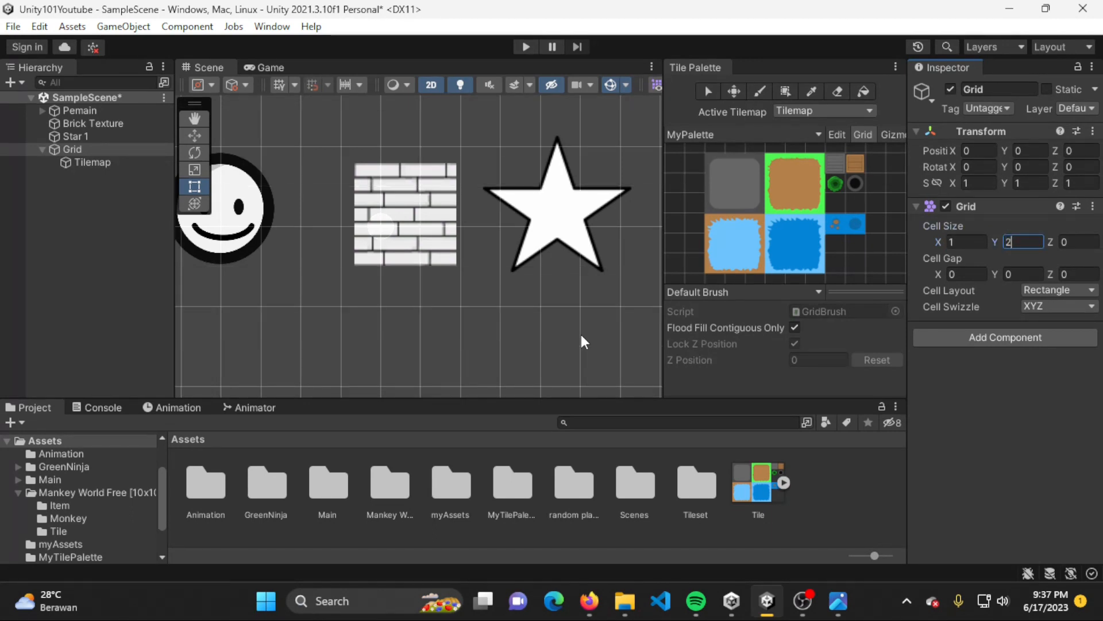
key("shift+Tab")
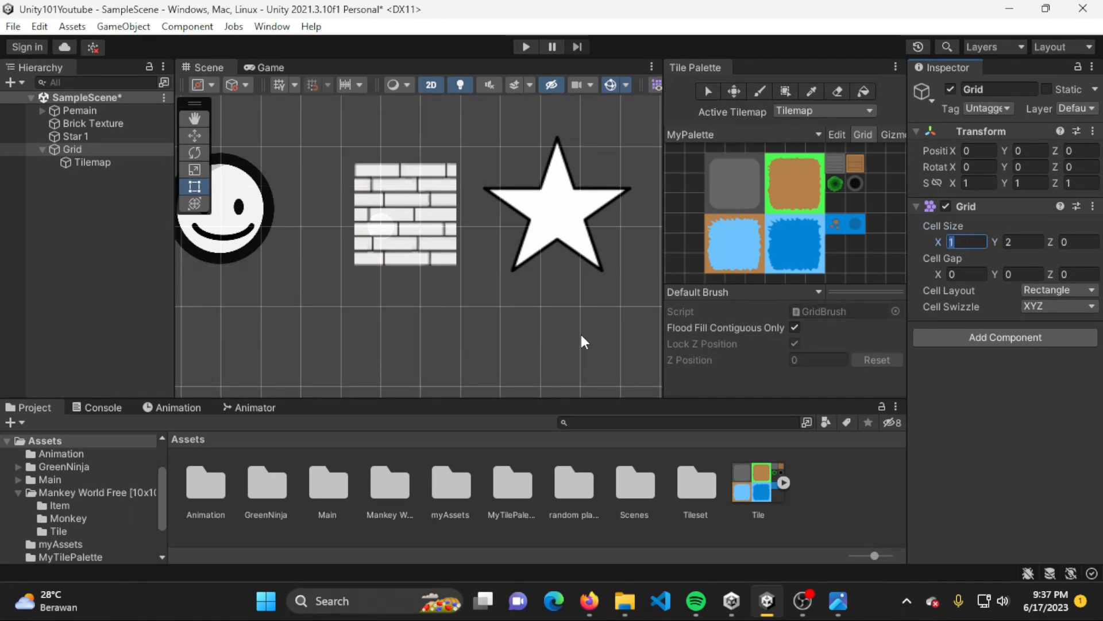
key("Tab")
type("1")
key("Tab")
key("Tab")
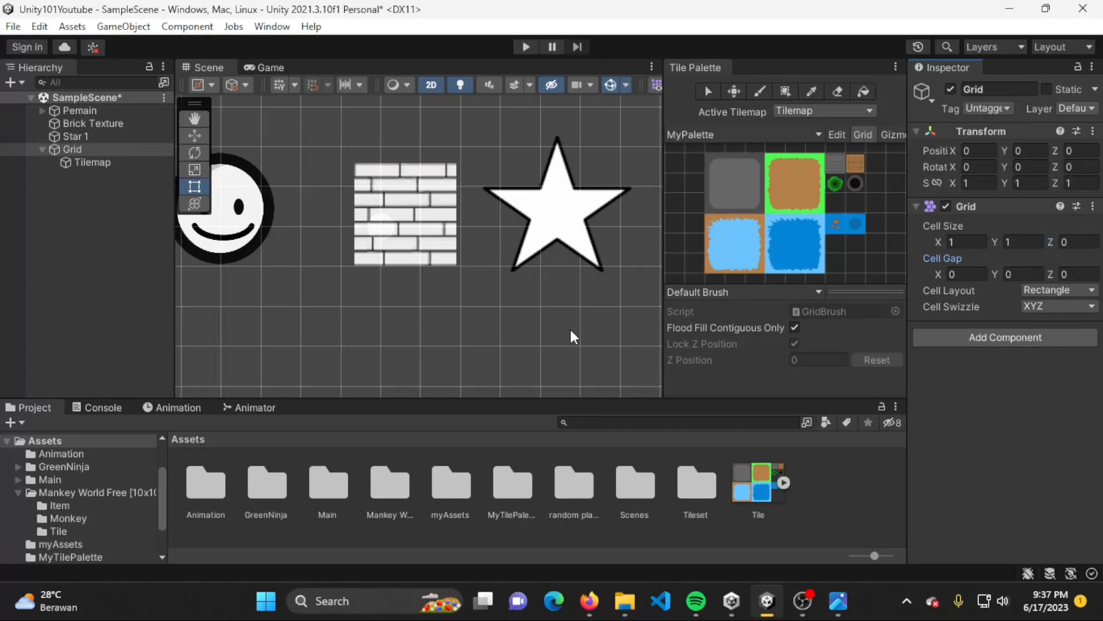
- Set the Grid's Cell Gap to 1 in X and Y and examine the spacing between cells in the scene
middle_click_drag(538, 295, 565, 251)
left_click(963, 273)
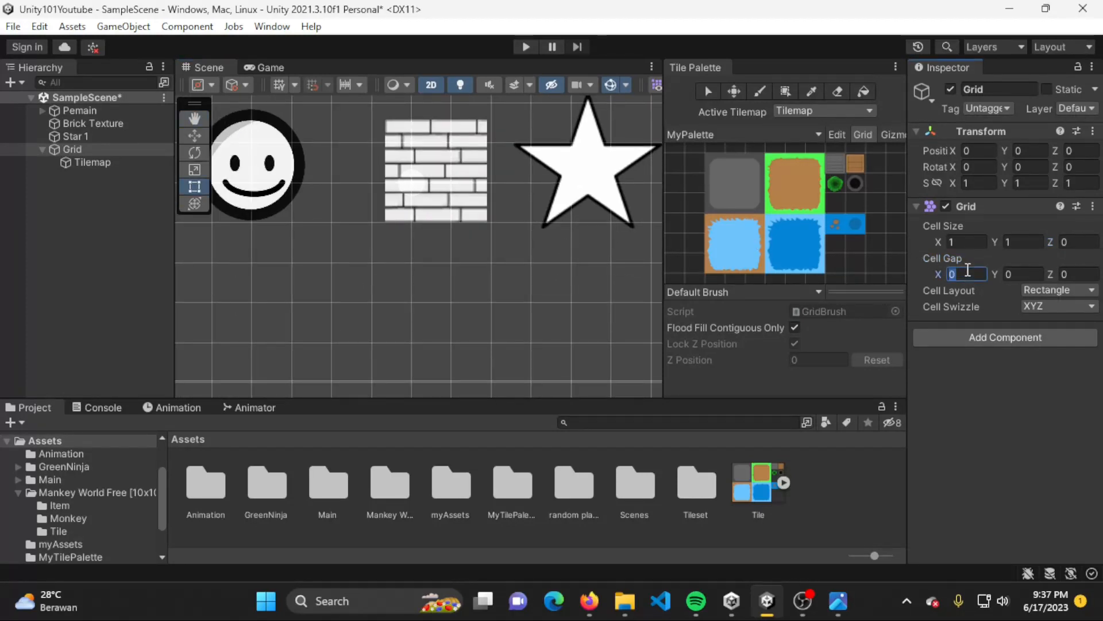
type("1")
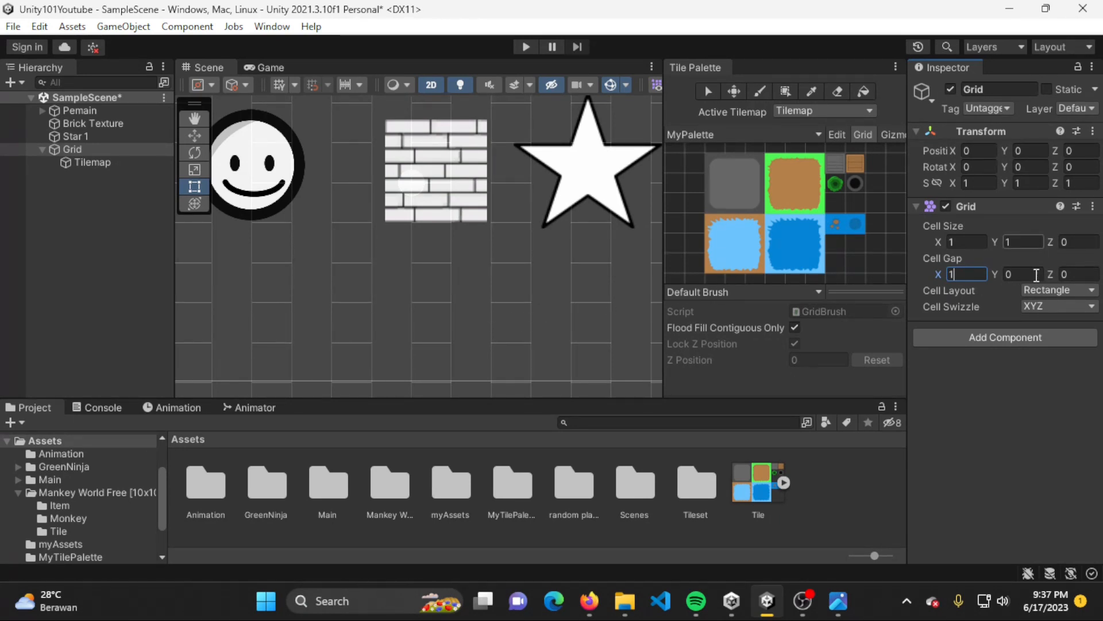
left_click(1018, 274)
type("1")
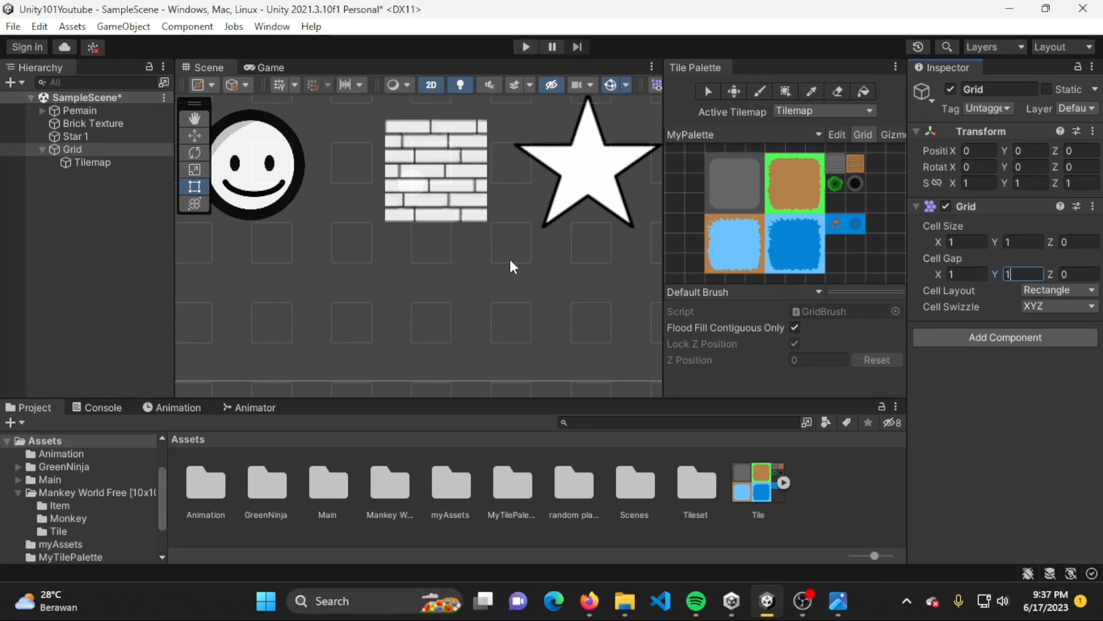
scroll(532, 290, "down", 4)
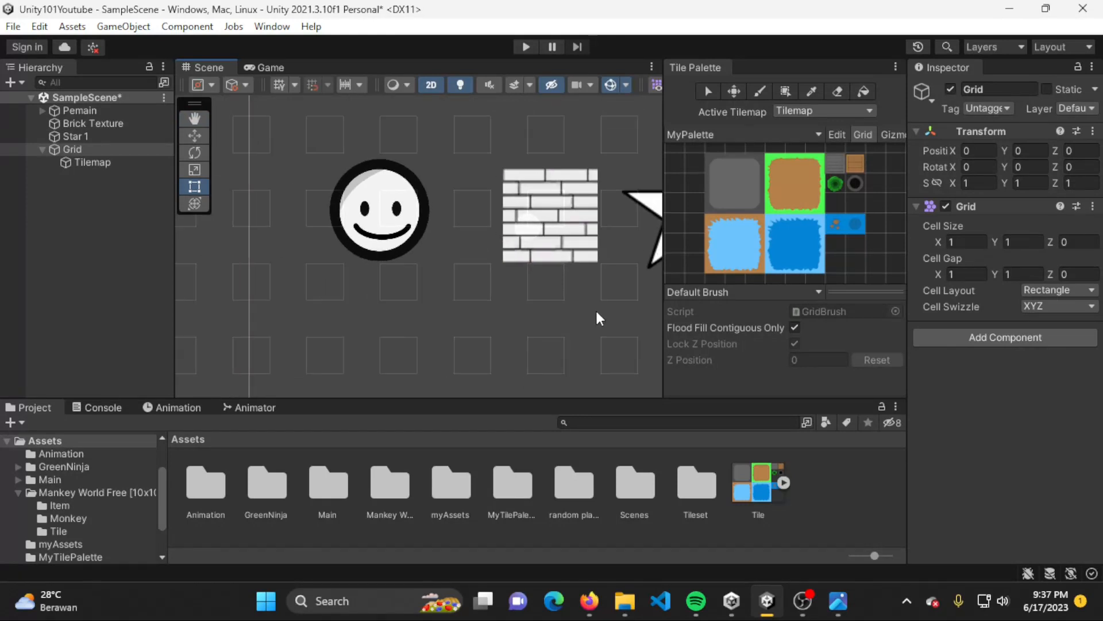
middle_click_drag(595, 311, 475, 289)
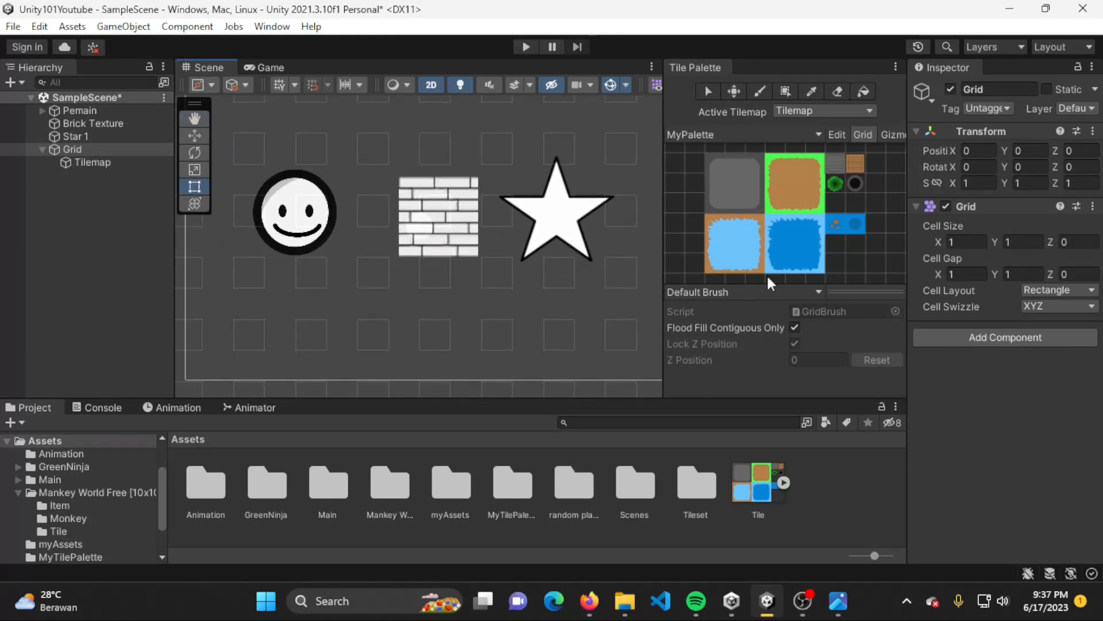
- Reset the Grid's Cell Gap to 0 in both X and Y
left_click(973, 273)
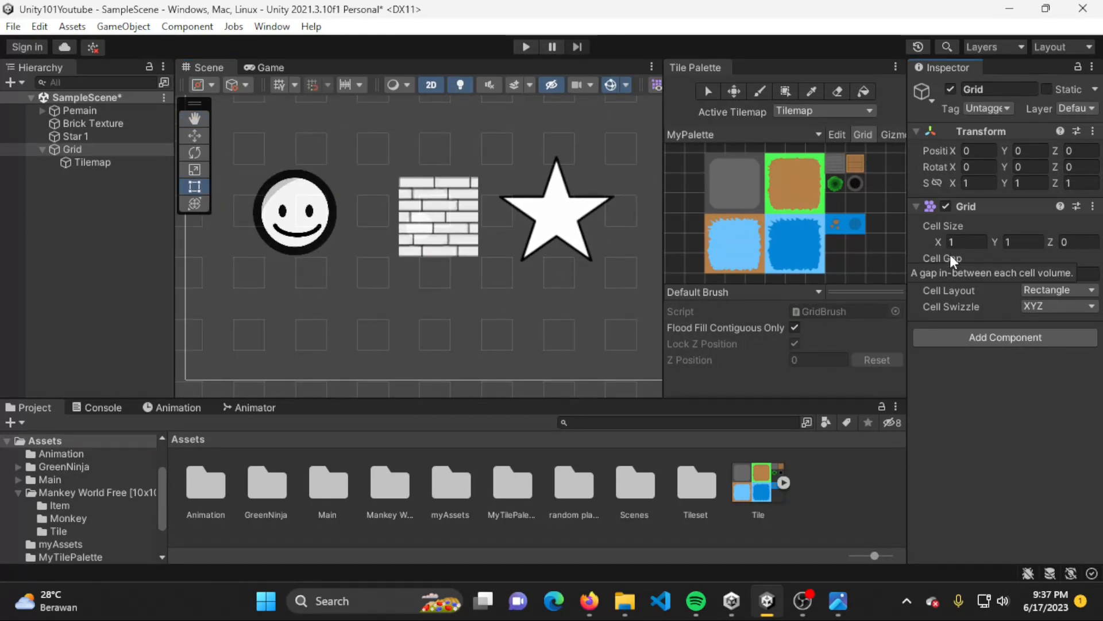
type("0")
left_click(1029, 273)
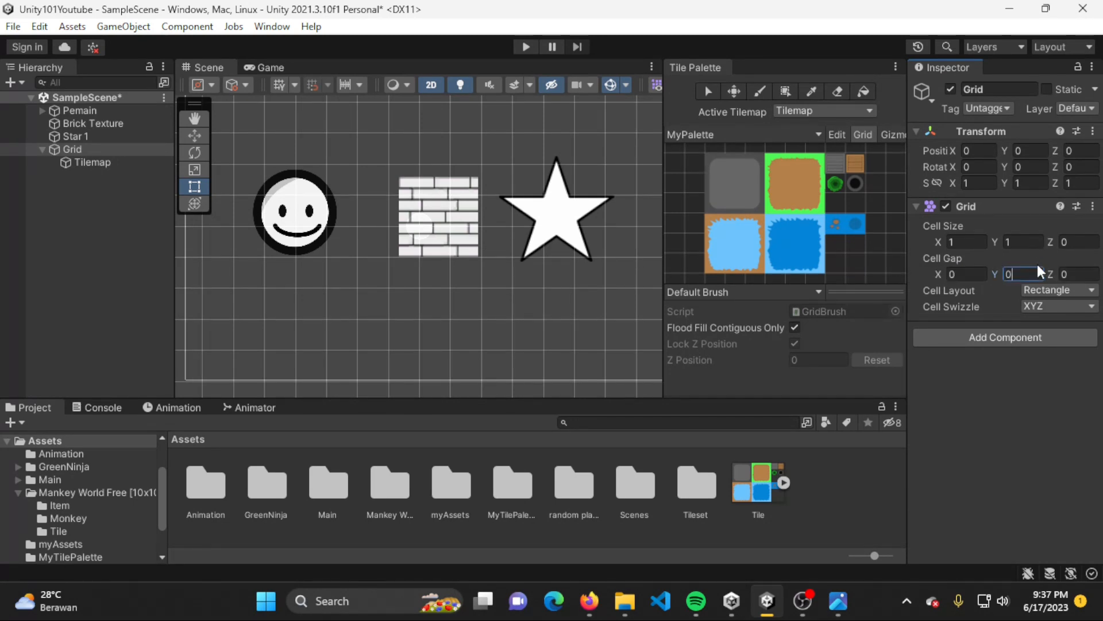
type("0")
- Select the Tilemap under Grid and enlarge the Scene and Tile Palette area for painting
left_click(134, 161)
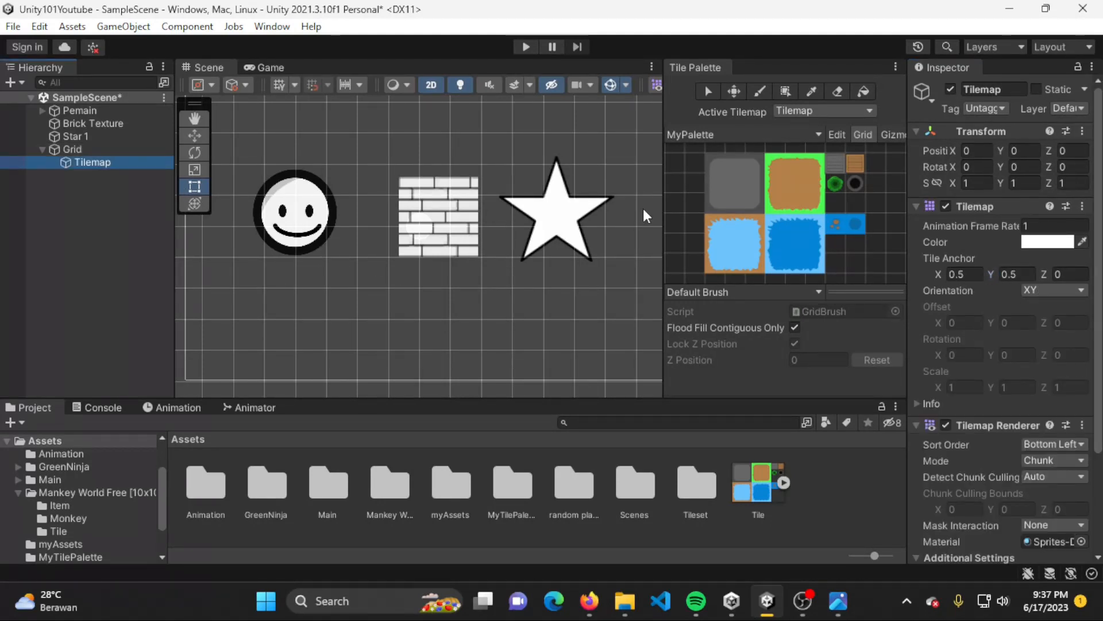
middle_click_drag(370, 269, 379, 308)
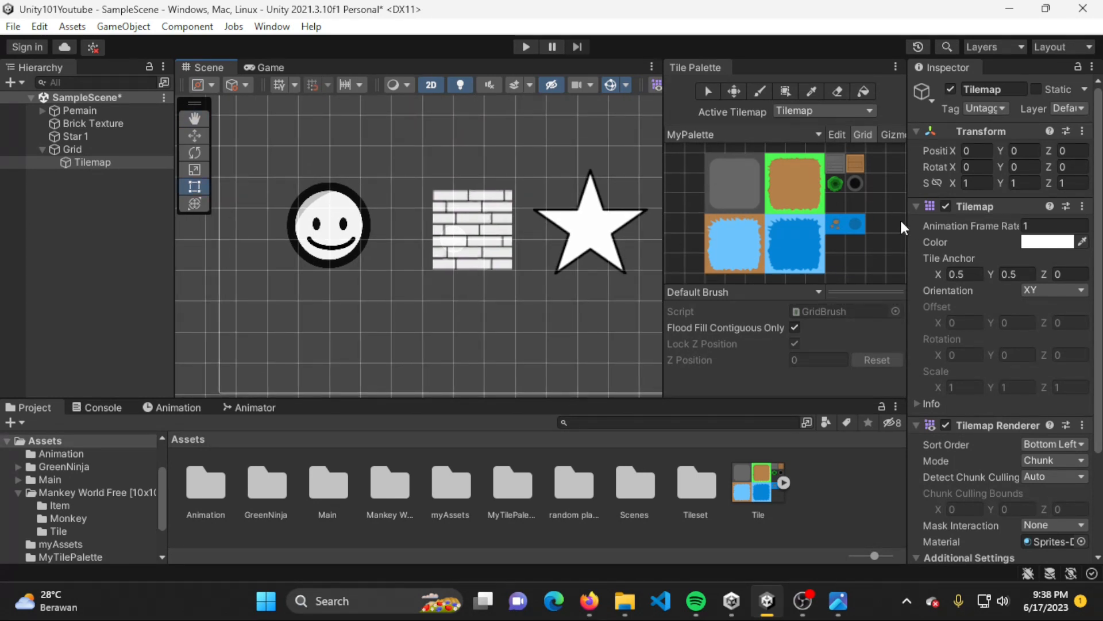
left_click_drag(904, 230, 906, 230)
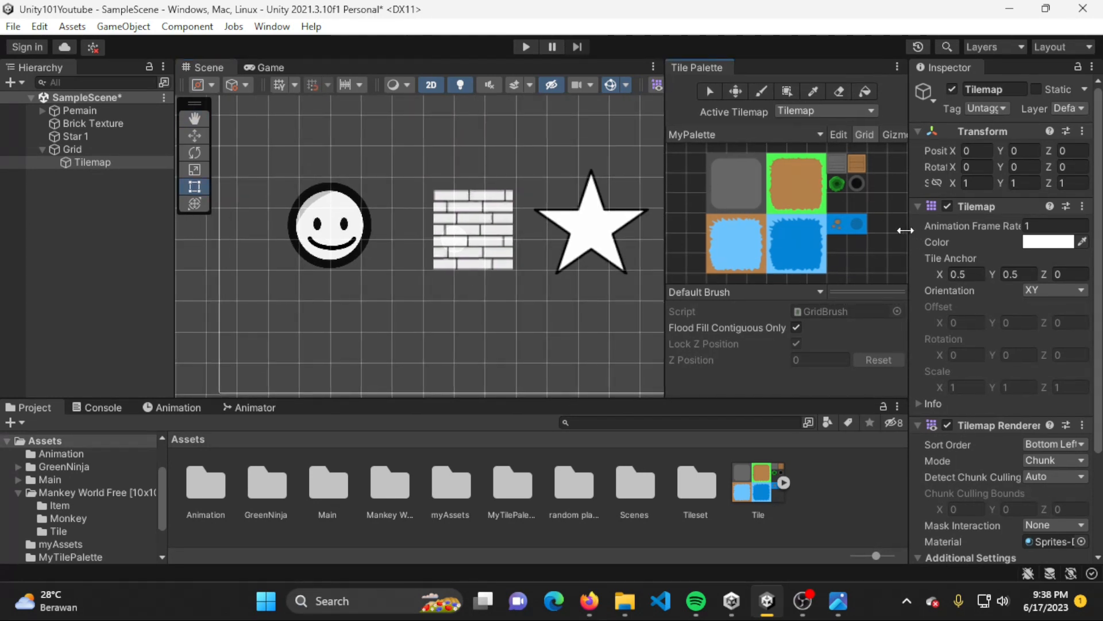
left_click_drag(683, 395, 683, 467)
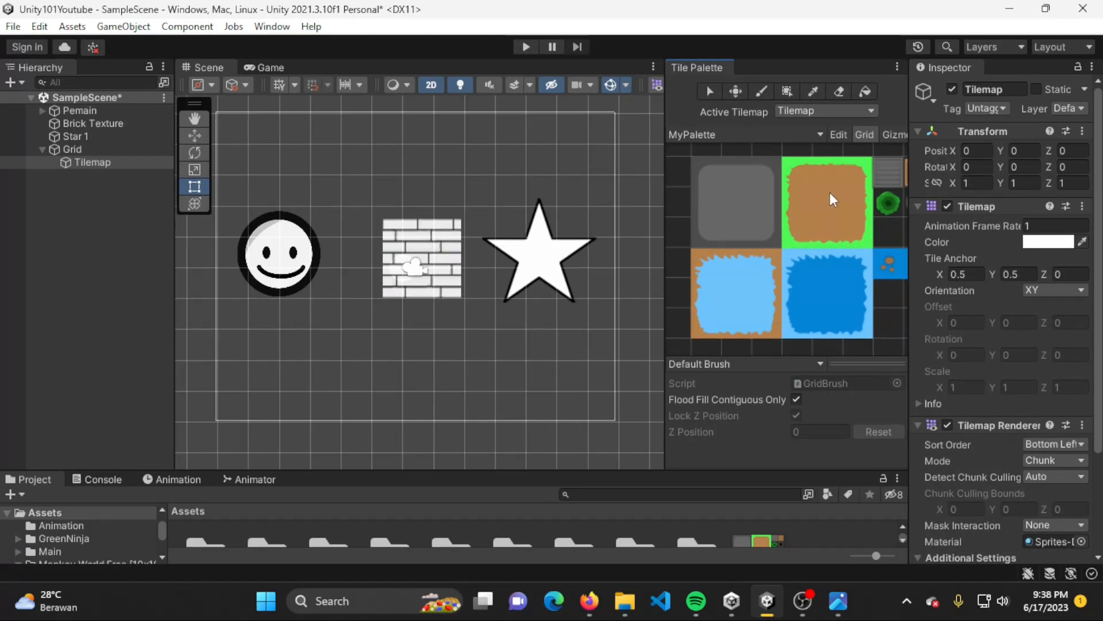
- Paint a solid block of plain dark-blue water tiles, five columns by six rows, behind the smiley on the Tilemap
left_click(827, 296)
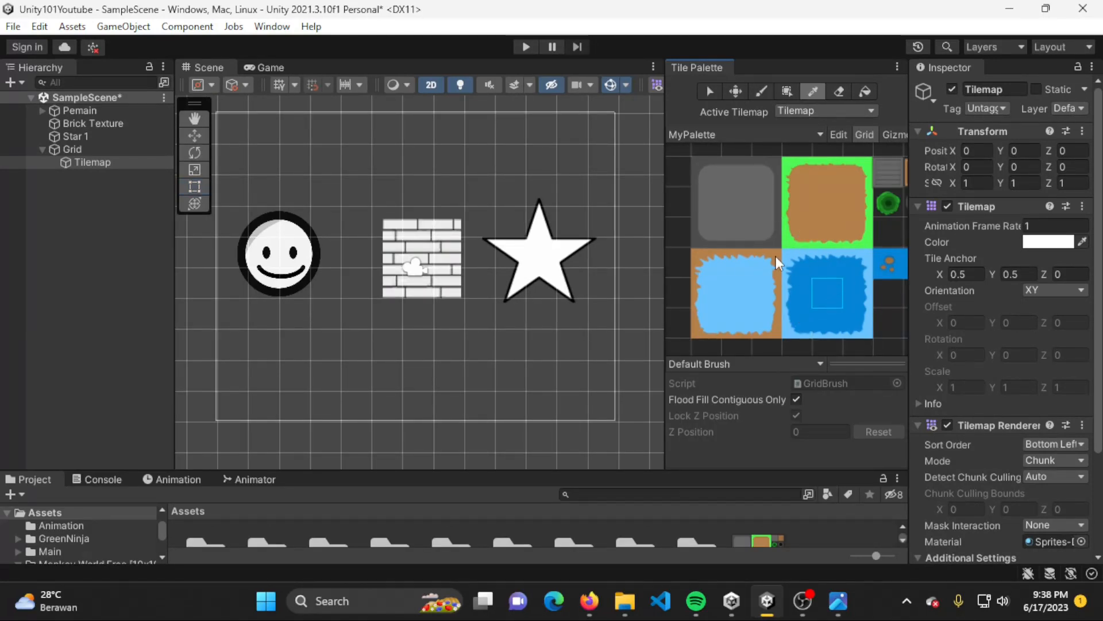
left_click(827, 196)
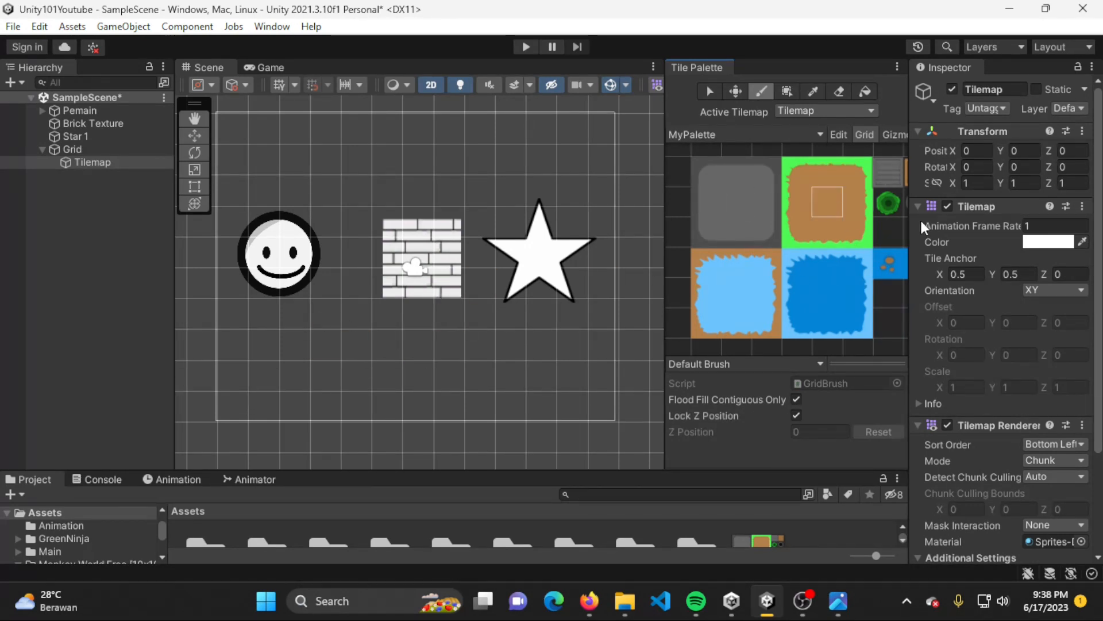
left_click(829, 291)
middle_click_drag(397, 343, 460, 308)
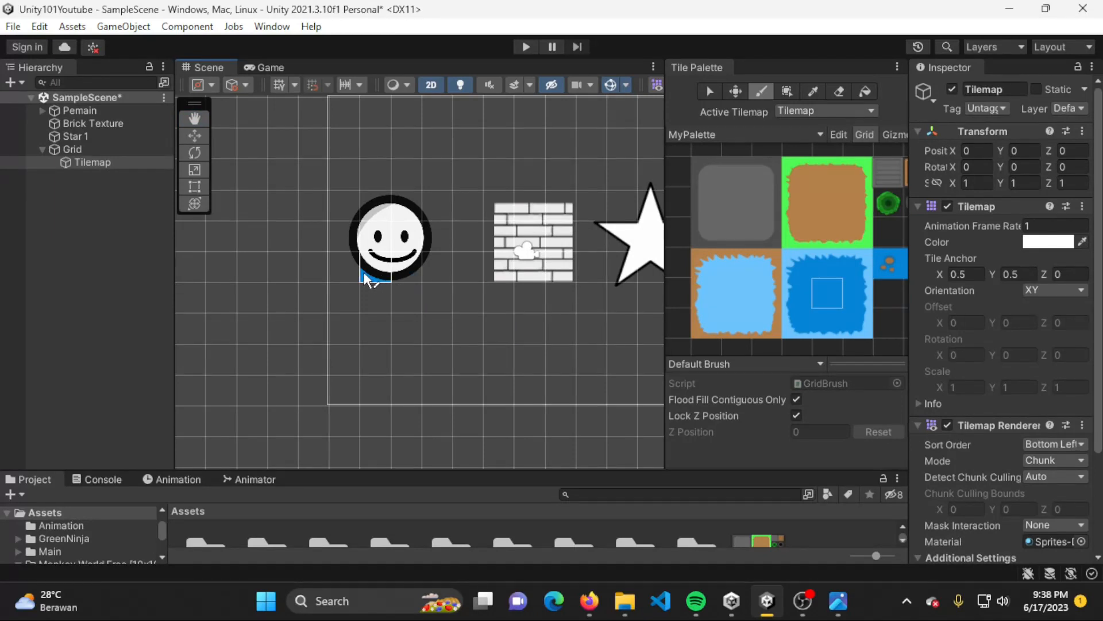
left_click_drag(353, 271, 481, 270)
left_click_drag(472, 355, 363, 367)
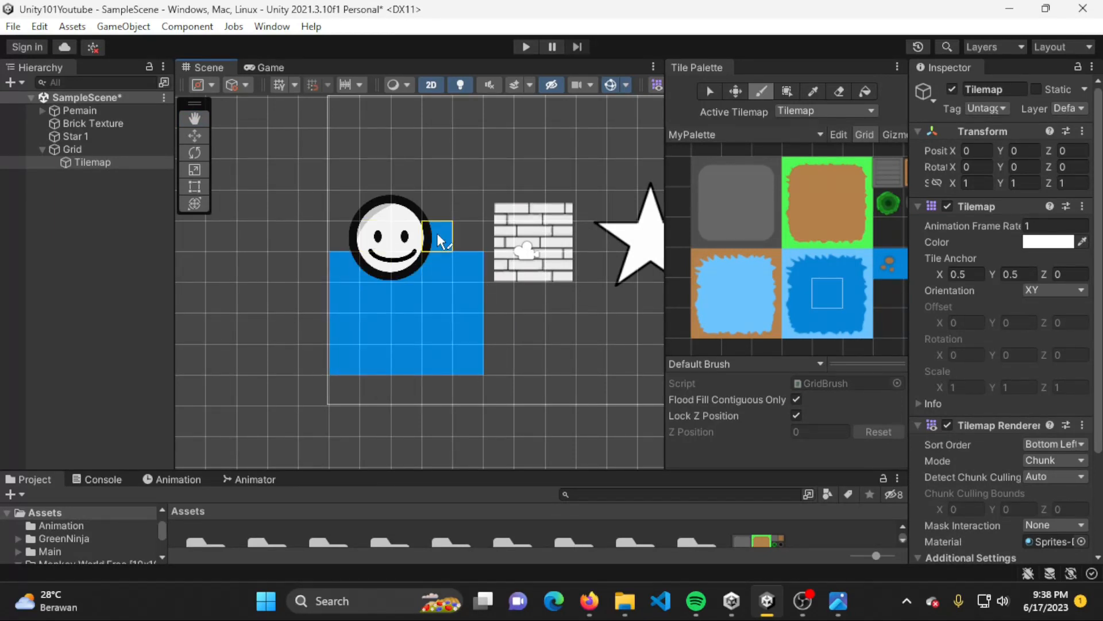
mouse_move(477, 236)
left_mouse_down()
mouse_move(425, 236)
mouse_move(345, 205)
mouse_move(462, 198)
left_mouse_up()
middle_click_drag(594, 230, 451, 219)
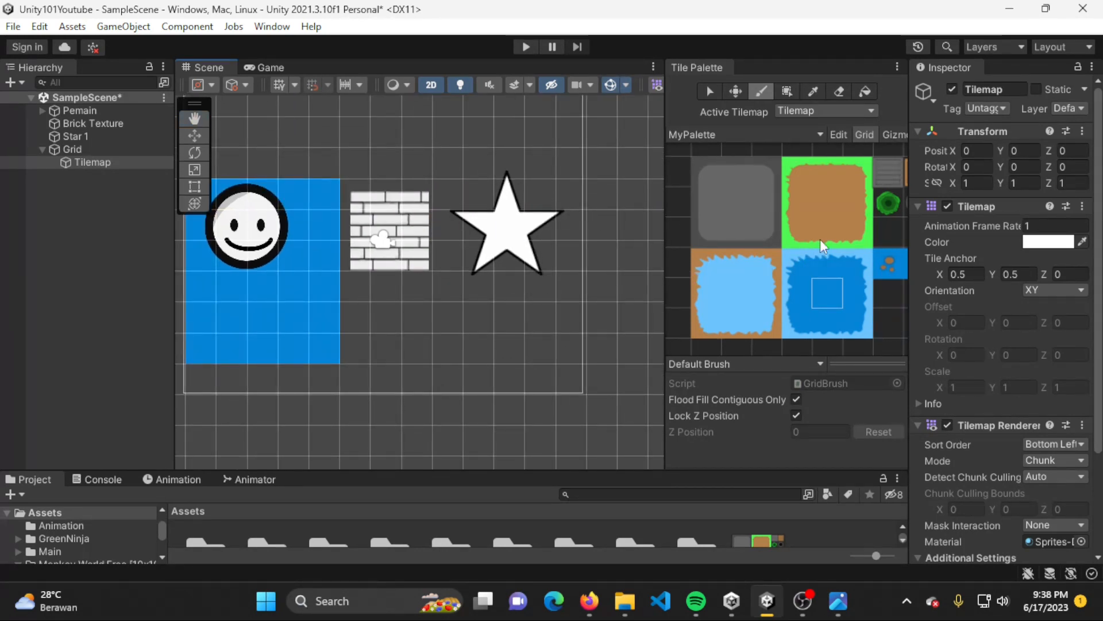
- Paint wooden crate tiles down the water block's left side and in a long row beneath the block and sprites
middle_click_drag(834, 232, 785, 232)
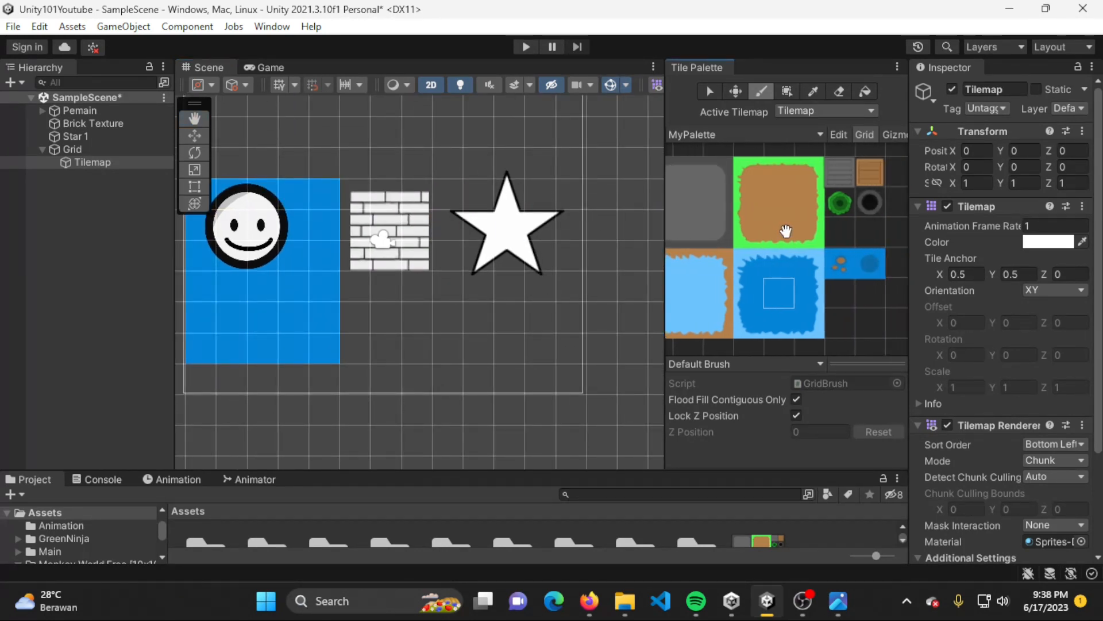
left_click(870, 172)
middle_click_drag(379, 287, 562, 290)
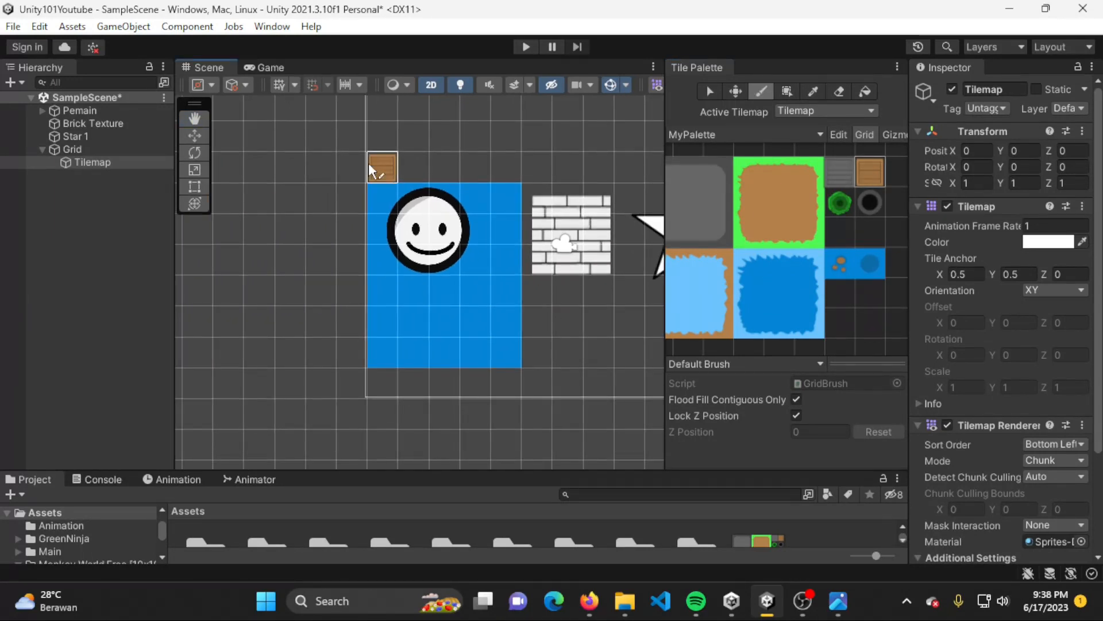
left_click_drag(370, 267, 368, 318)
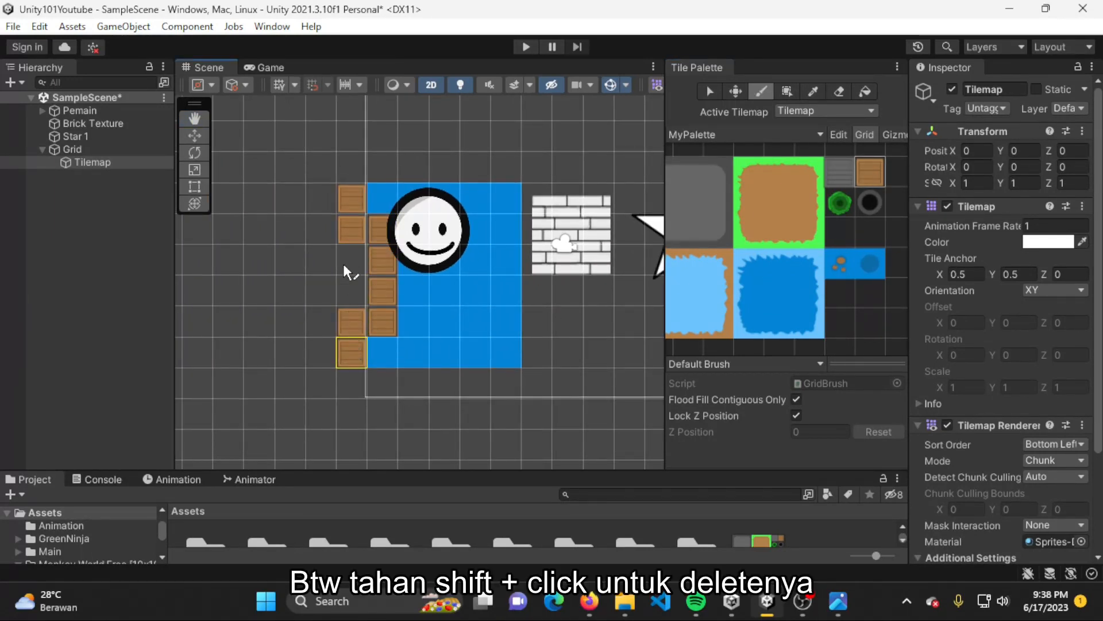
mouse_move(344, 265)
left_mouse_down()
mouse_move(347, 350)
mouse_move(348, 240)
mouse_move(348, 388)
mouse_move(601, 385)
left_mouse_up()
mouse_move(601, 385)
middle_mouse_down()
mouse_move(506, 302)
mouse_move(427, 287)
middle_mouse_up()
left_click_drag(427, 288, 572, 292)
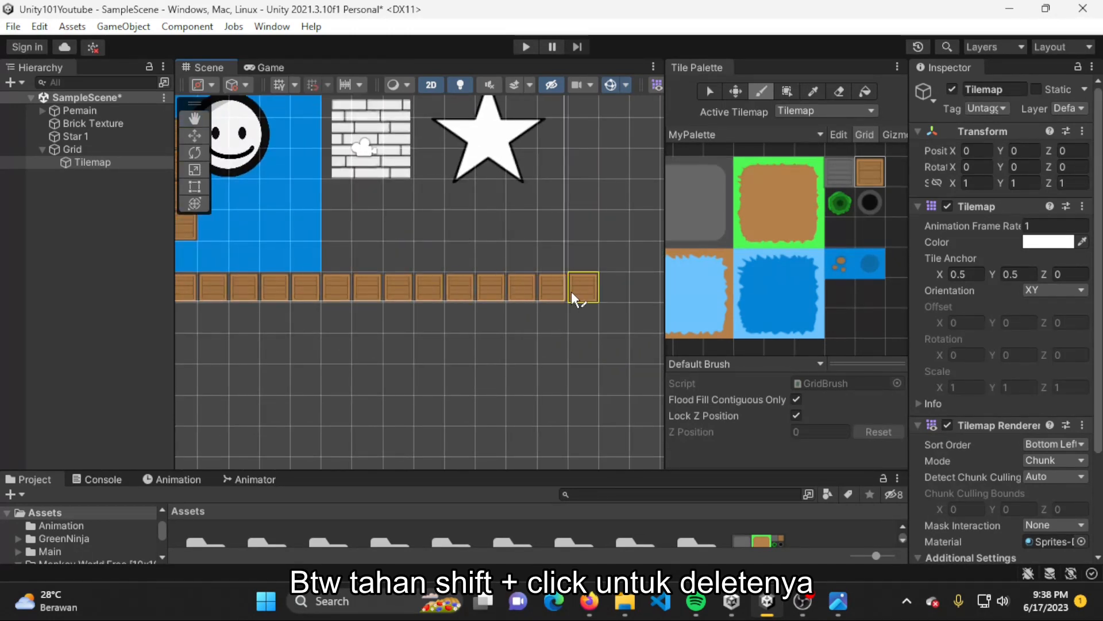
- Paint a vertical wall of crate tiles beyond the star, nine tiles high down to the end of the bottom crate row
middle_click_drag(477, 264, 410, 327)
middle_click_drag(502, 112, 503, 202)
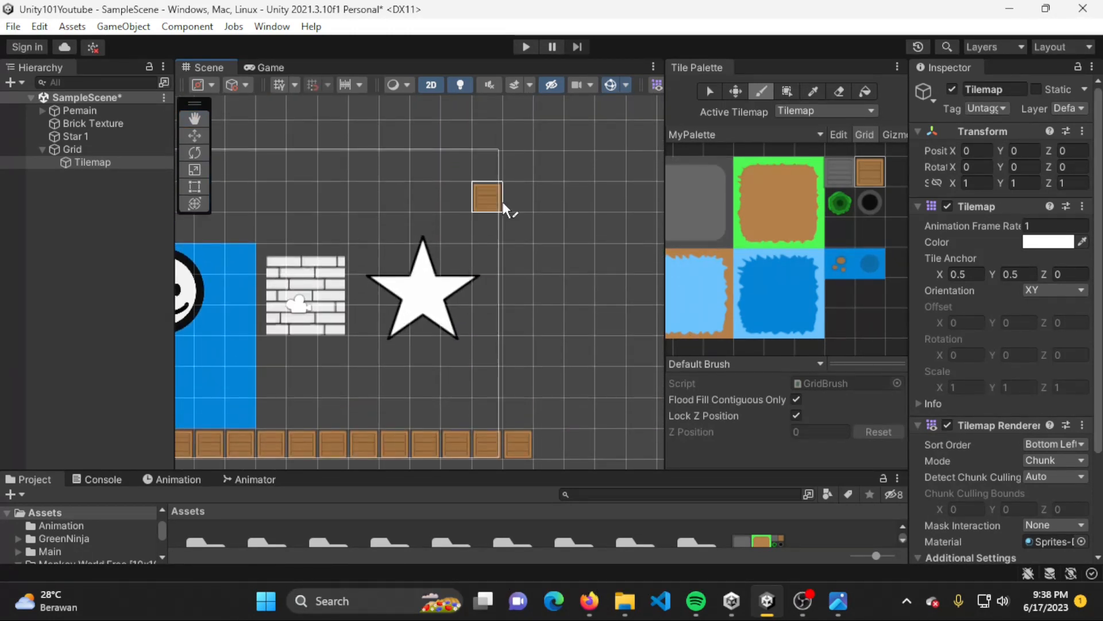
left_click_drag(518, 167, 525, 412)
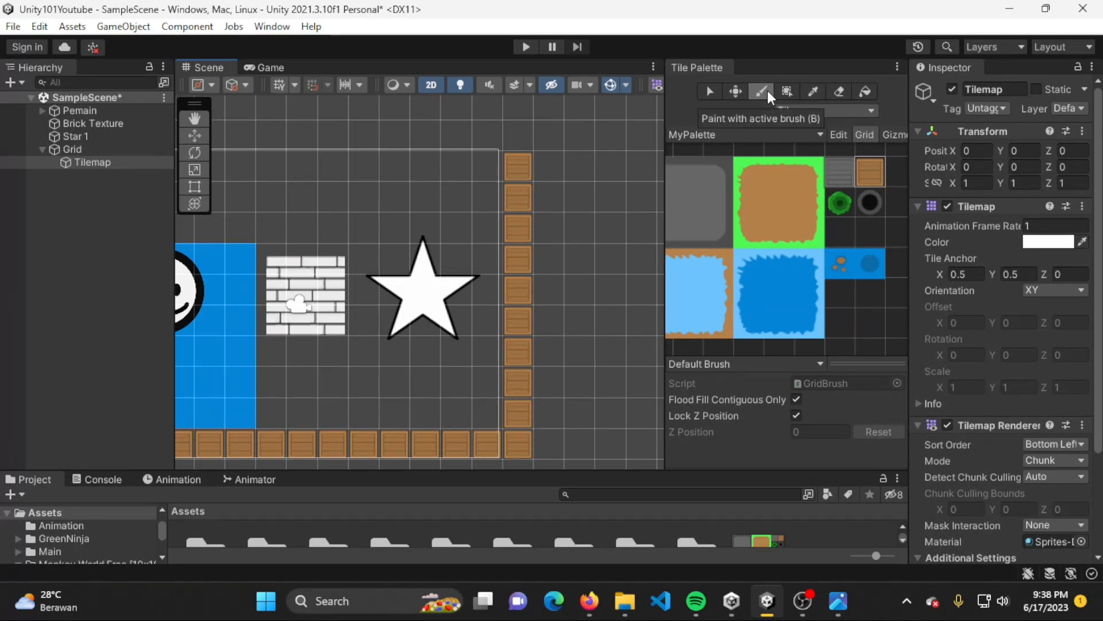
- Select the 4 by 7 cell area around the crates on the water block's left side and move it one cell left
middle_click_drag(346, 305, 553, 269)
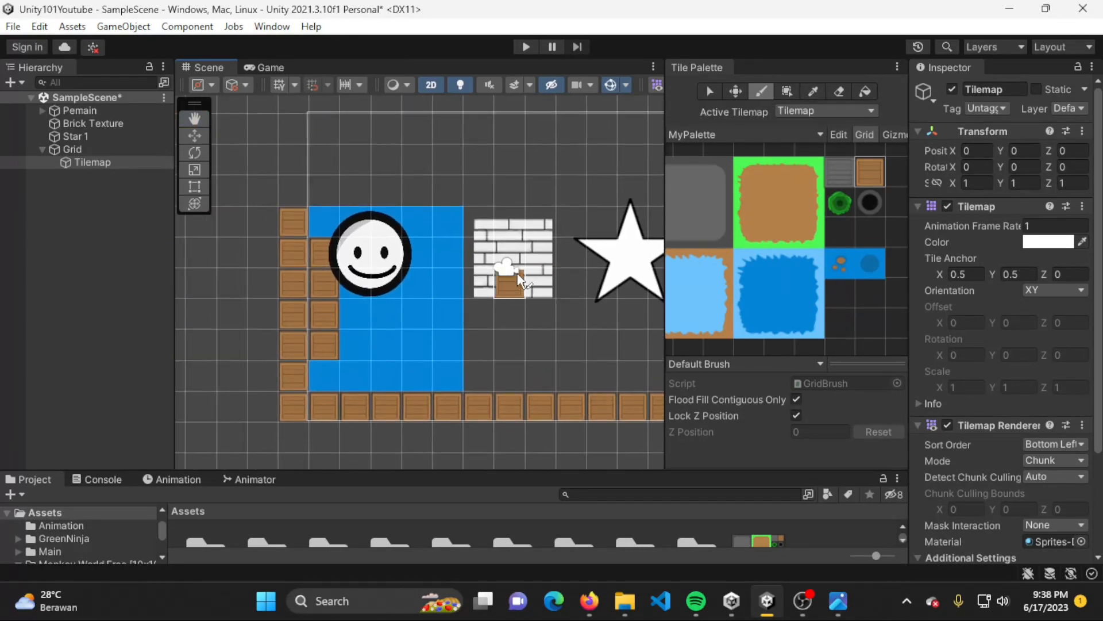
left_click(711, 93)
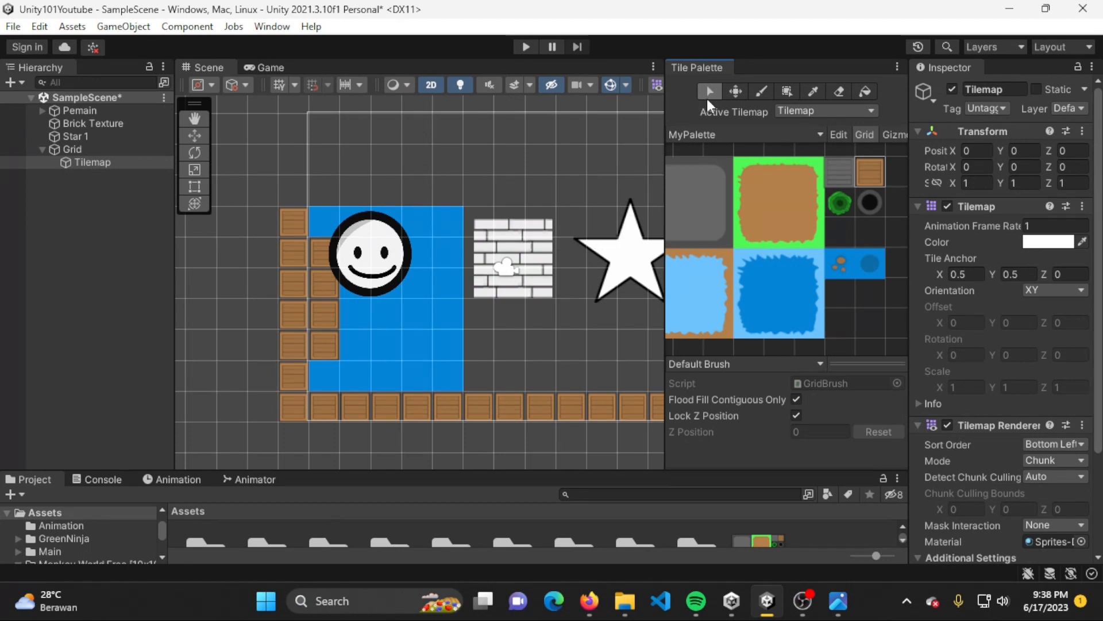
left_click_drag(230, 188, 337, 371)
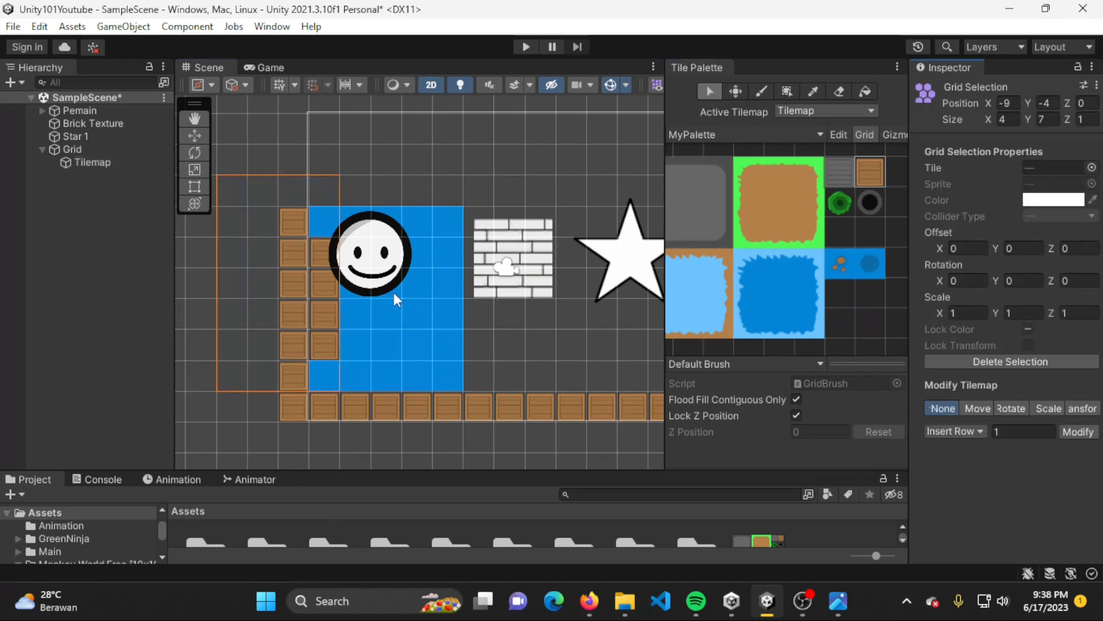
left_click(735, 91)
left_click_drag(332, 325, 288, 335)
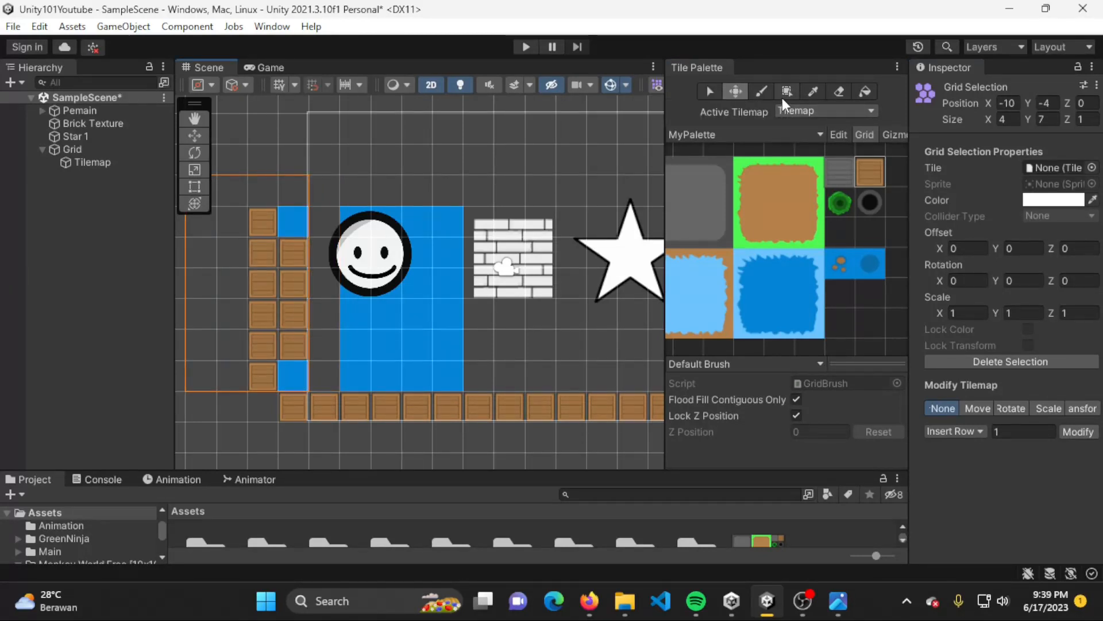
- Erase the inner column of crates and water from the moved area and paint a crate in the empty bottom-left corner
left_click(830, 90)
left_click_drag(304, 219, 302, 271)
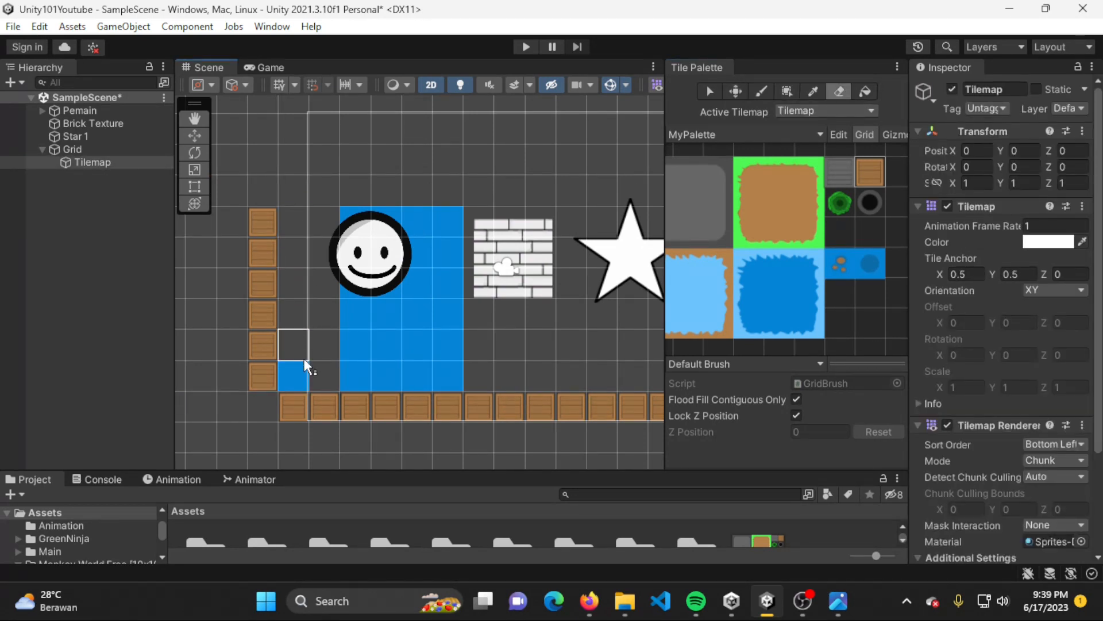
left_click(296, 375)
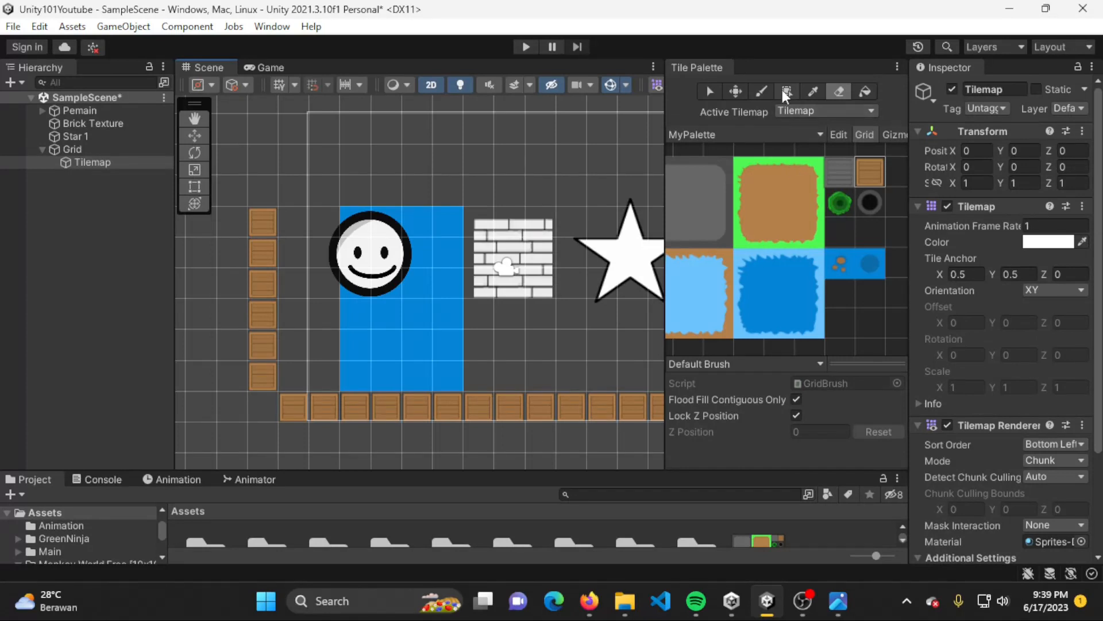
left_click(762, 89)
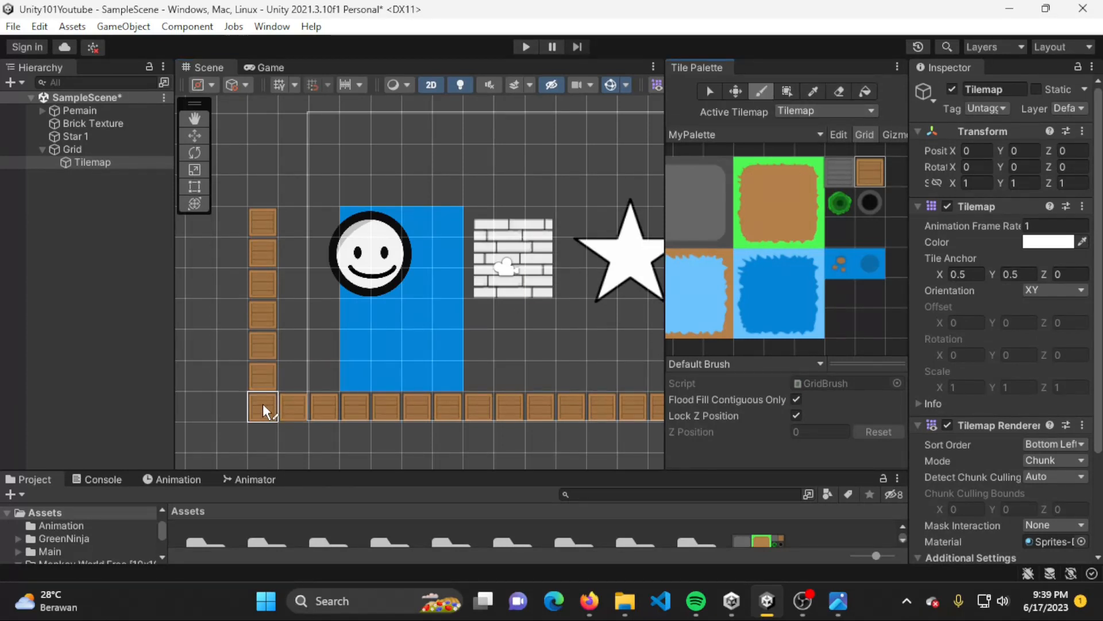
- Paint dark-blue water tiles into the gap beside the left crate wall and extend the water along the bottom crate row
left_click(775, 296)
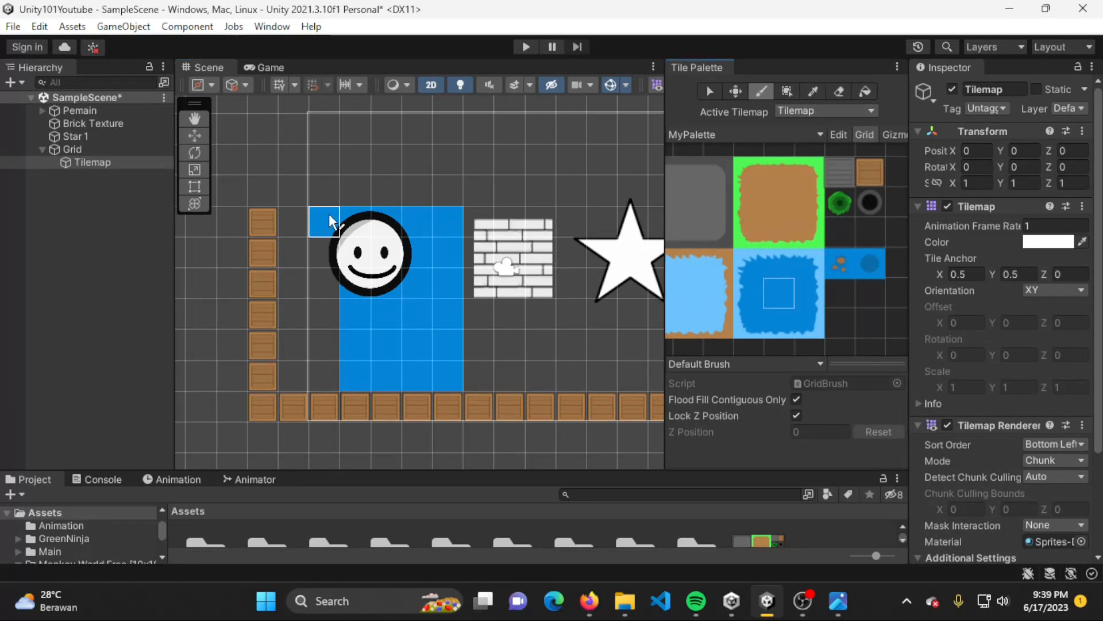
mouse_move(329, 221)
left_mouse_down()
mouse_move(305, 222)
mouse_move(309, 355)
left_mouse_up()
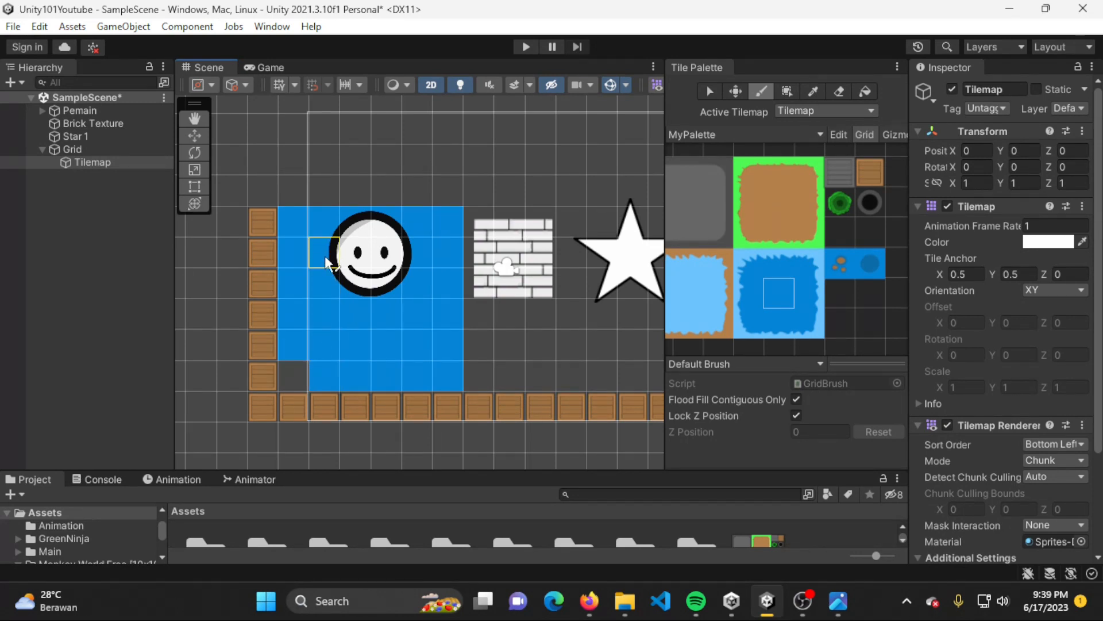
left_click(292, 375)
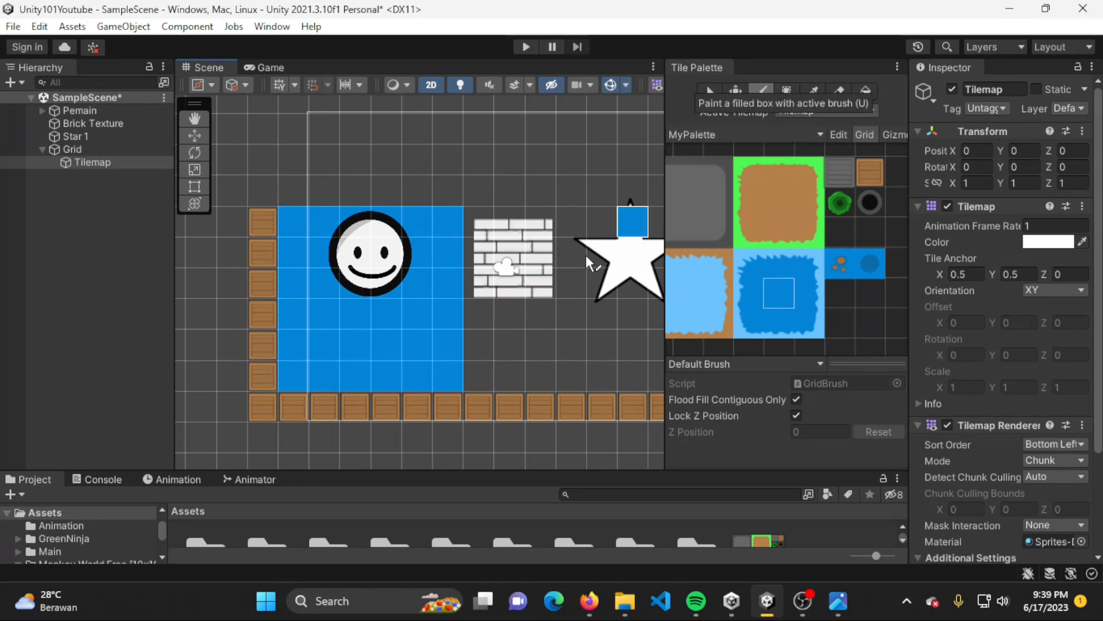
mouse_move(480, 344)
left_mouse_down()
mouse_move(543, 373)
mouse_move(476, 377)
left_mouse_up()
middle_click_drag(587, 301, 463, 305)
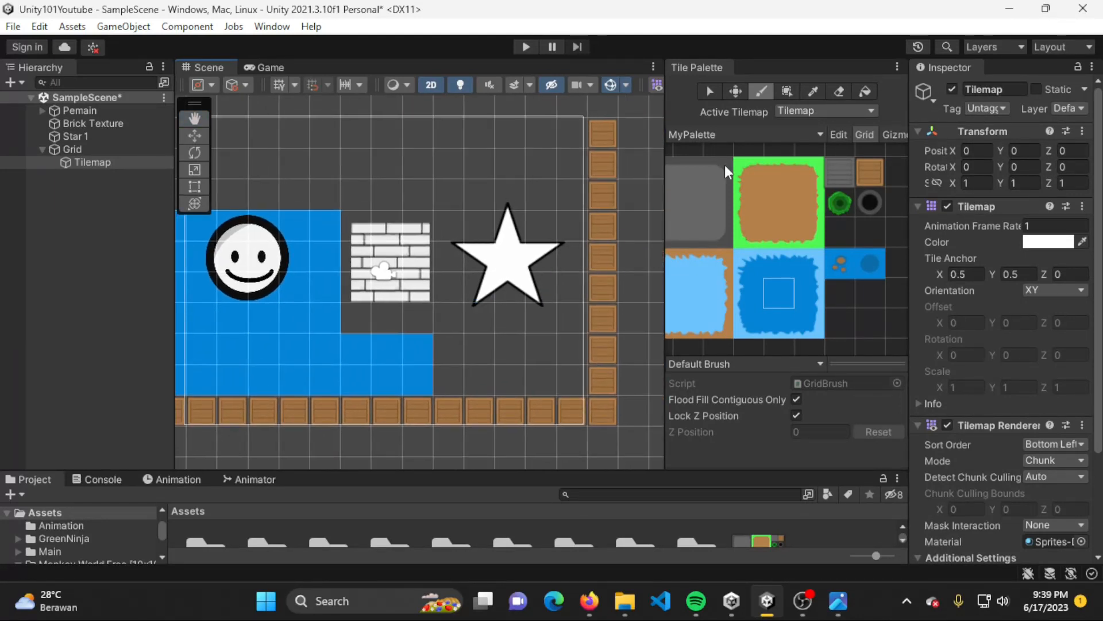
- Fill the area between the crate walls with dark-blue water using filled boxes, 14 columns by 11 rows, reaching above the walls
left_click(787, 90)
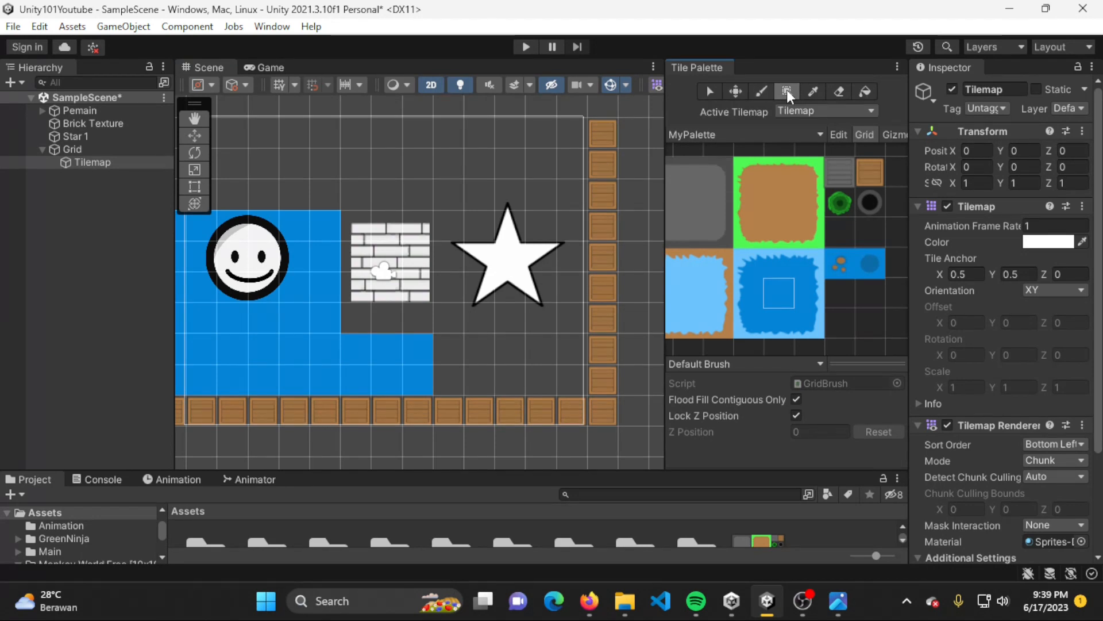
mouse_move(349, 118)
left_mouse_down()
mouse_move(401, 148)
mouse_move(579, 333)
mouse_move(572, 392)
left_mouse_up()
middle_click_drag(406, 300, 580, 412)
mouse_move(556, 350)
left_mouse_down()
mouse_move(402, 201)
mouse_move(351, 183)
left_mouse_up()
middle_click_drag(513, 213, 408, 240)
mouse_move(424, 212)
left_mouse_down()
mouse_move(595, 243)
mouse_move(630, 277)
left_mouse_up()
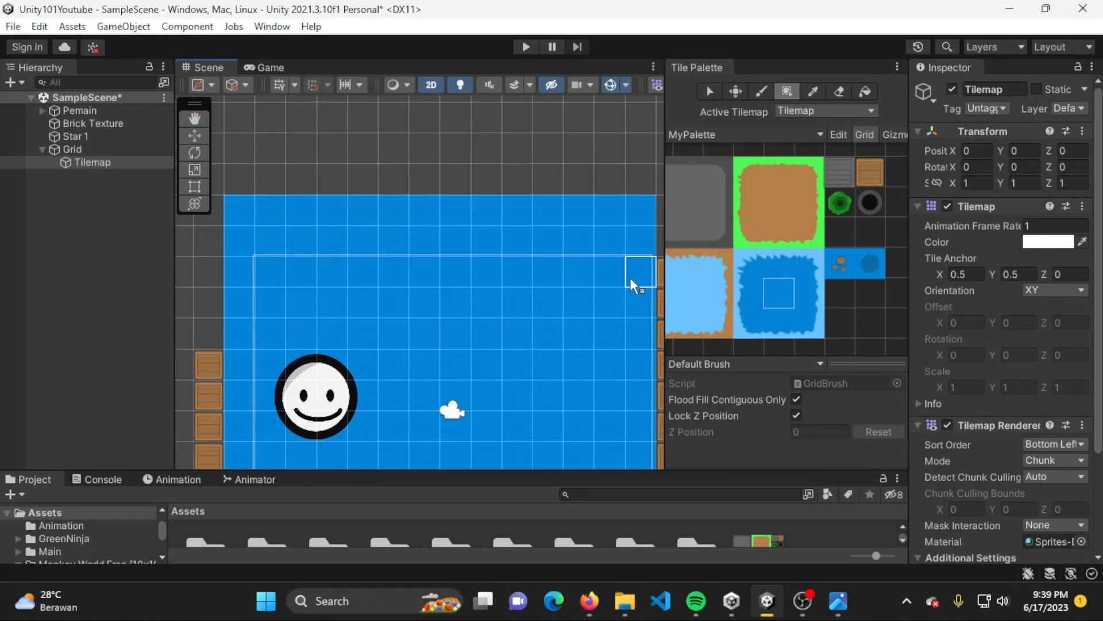
middle_click_drag(458, 367, 409, 305)
scroll(480, 345, "down", 4)
scroll(509, 349, "down", 1)
middle_click_drag(494, 344, 532, 319)
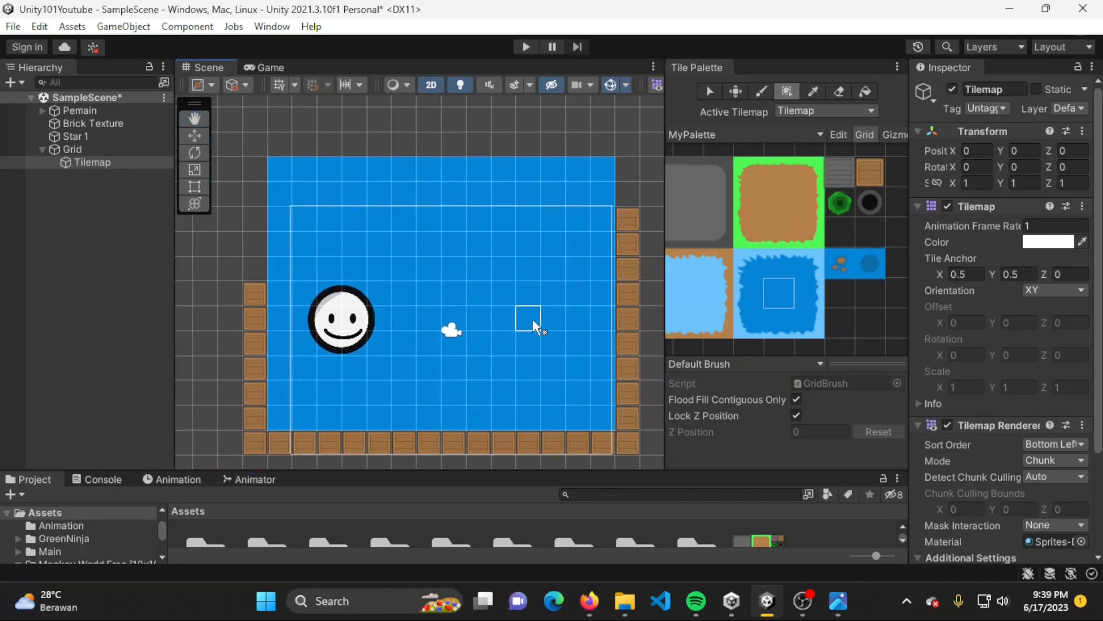
- Pick the crate tile from the right wall and paint a second column, 12 tiles high, along its outer side
left_click(819, 91)
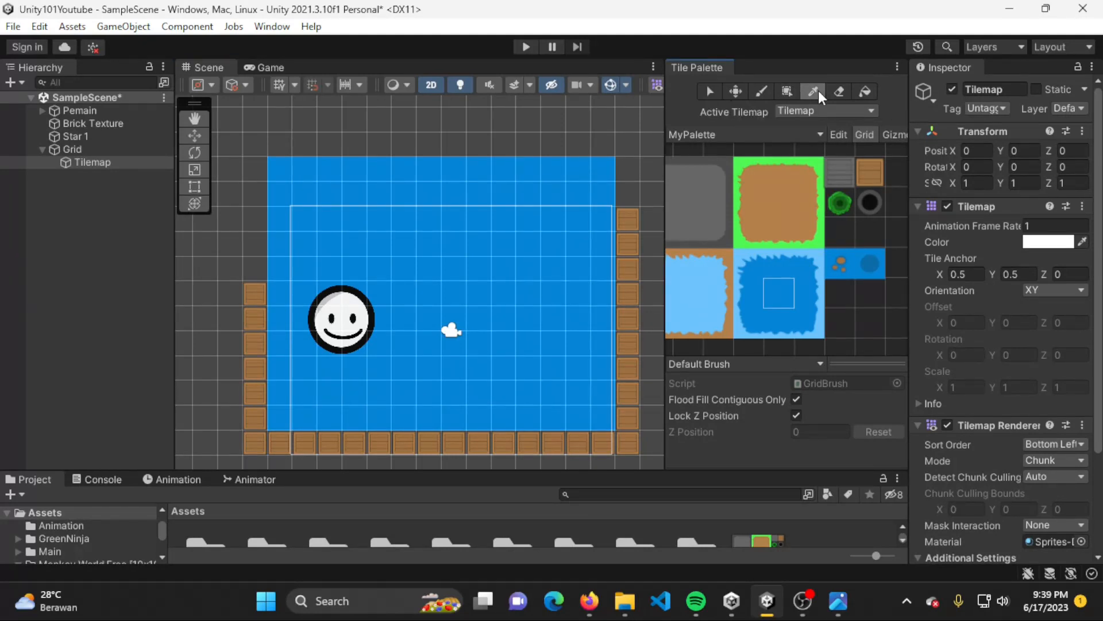
left_click(611, 232)
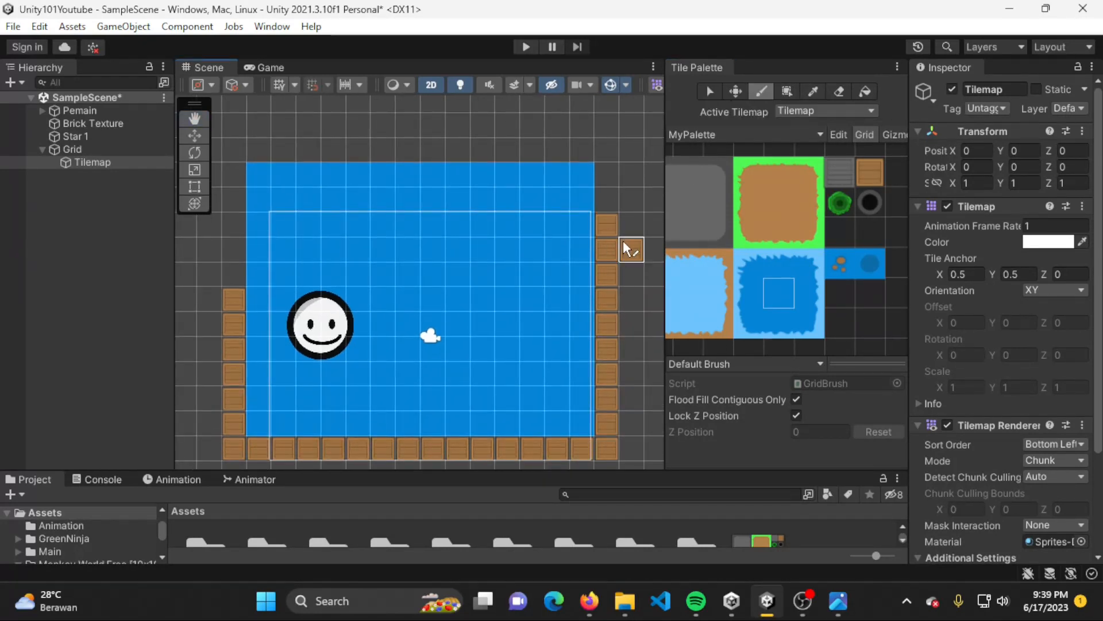
left_click_drag(630, 176, 628, 212)
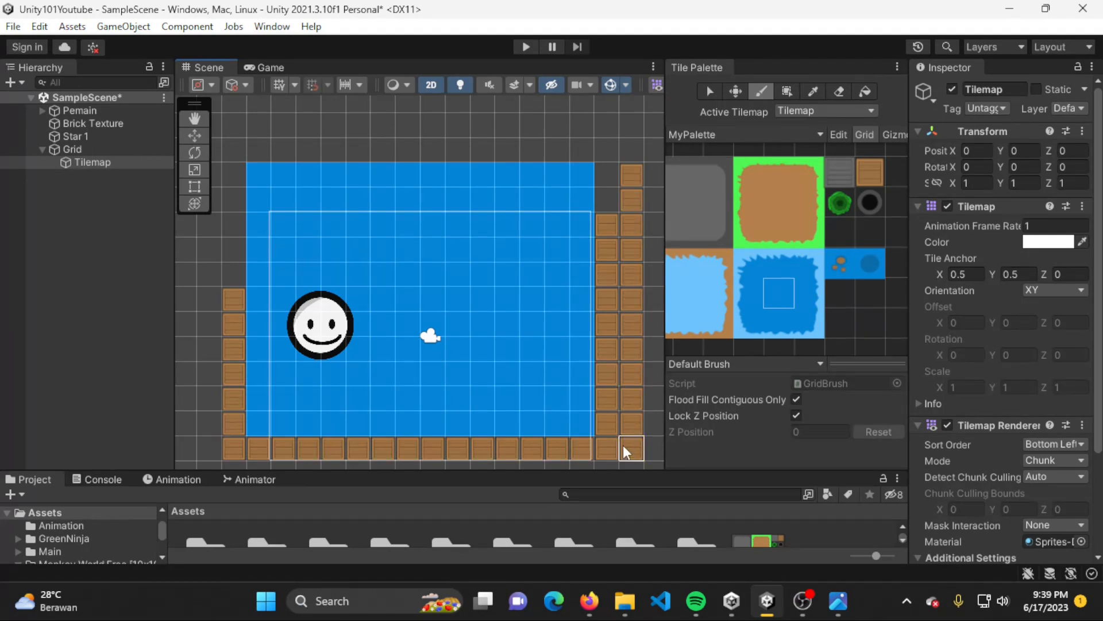
left_click(622, 445)
- Sample the dark-blue water tile, paint it over the top two outer right crates, and extend the water beyond the upper-left edge
left_click(808, 93)
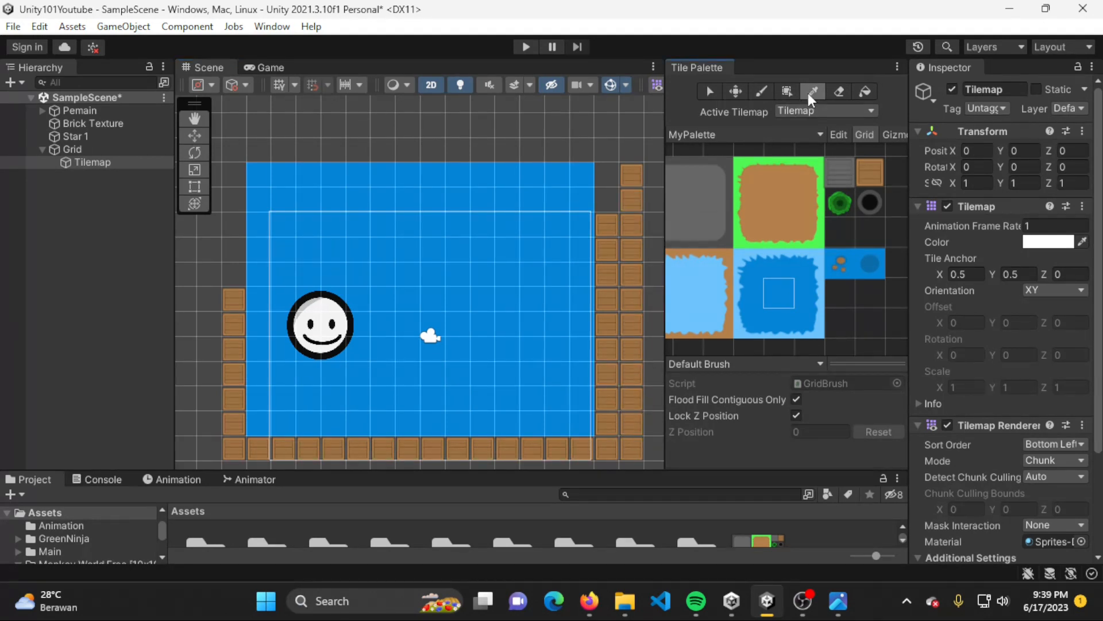
left_click(583, 178)
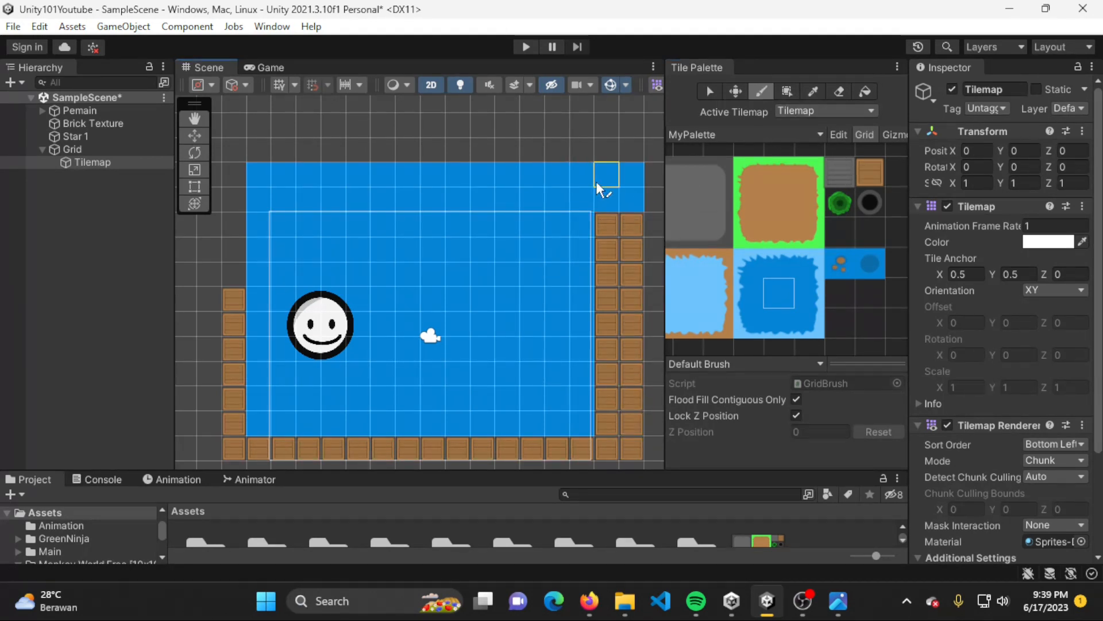
middle_click_drag(386, 241, 553, 273)
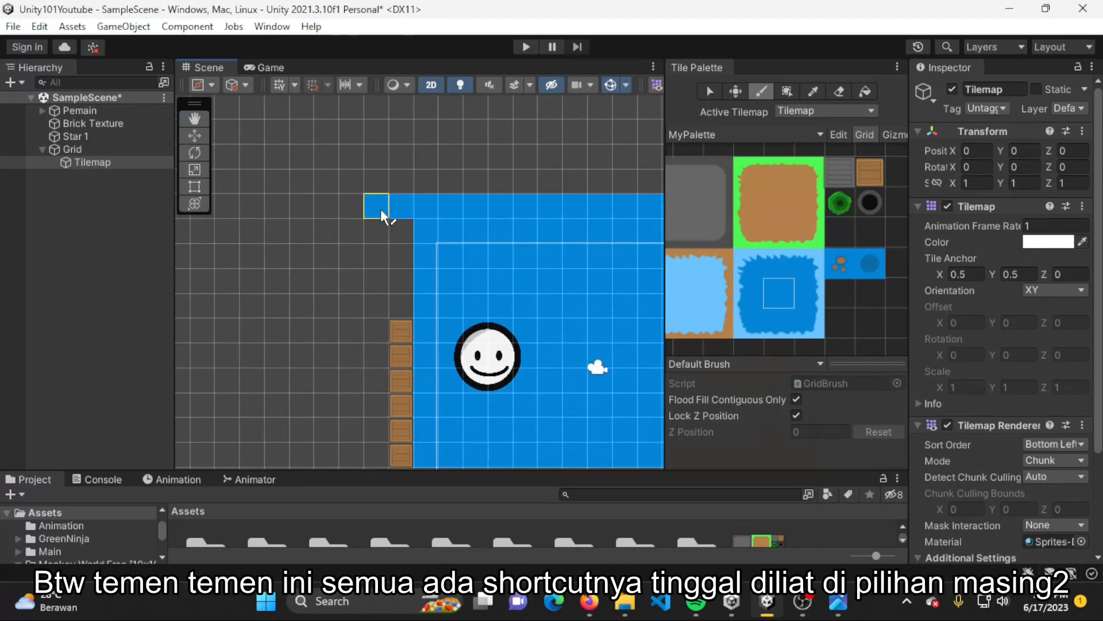
mouse_move(396, 307)
left_mouse_down()
mouse_move(392, 276)
mouse_move(378, 290)
mouse_move(385, 335)
left_mouse_up()
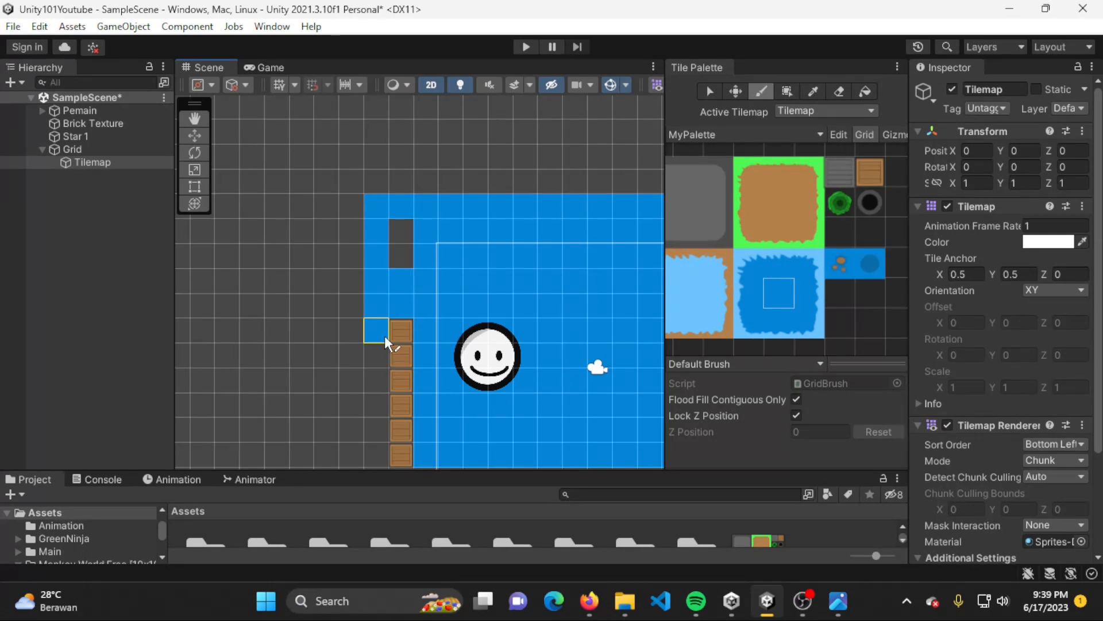
mouse_move(443, 270)
middle_mouse_down()
mouse_move(419, 256)
mouse_move(318, 265)
middle_mouse_up()
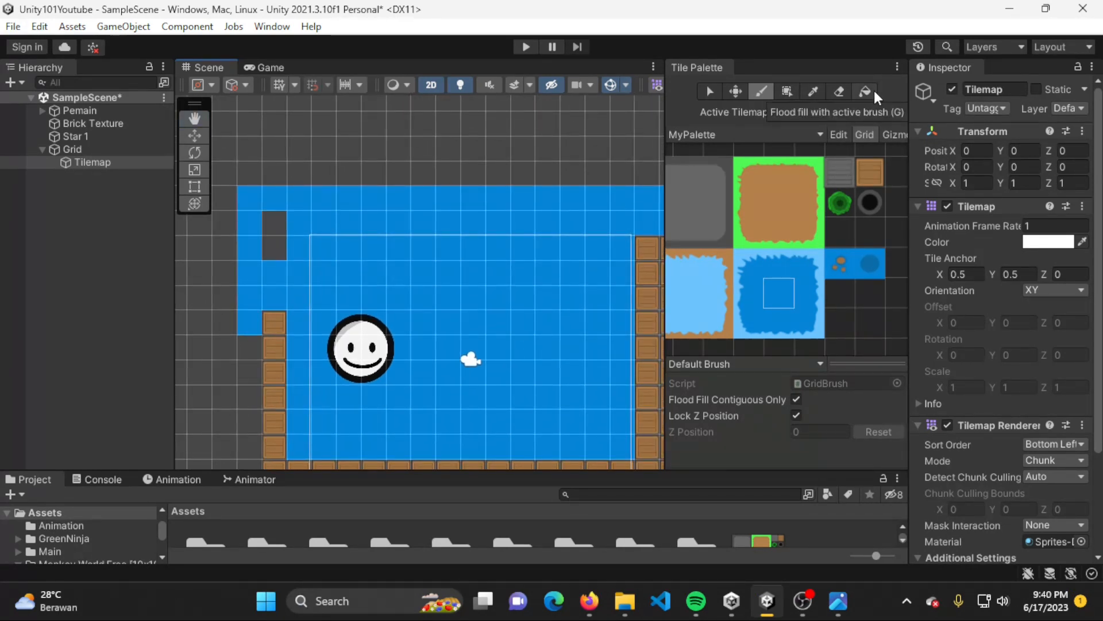
- Flood-fill the connected dark-blue water with the brown dirt tile and refill that area with the light-blue water tile
left_click(866, 90)
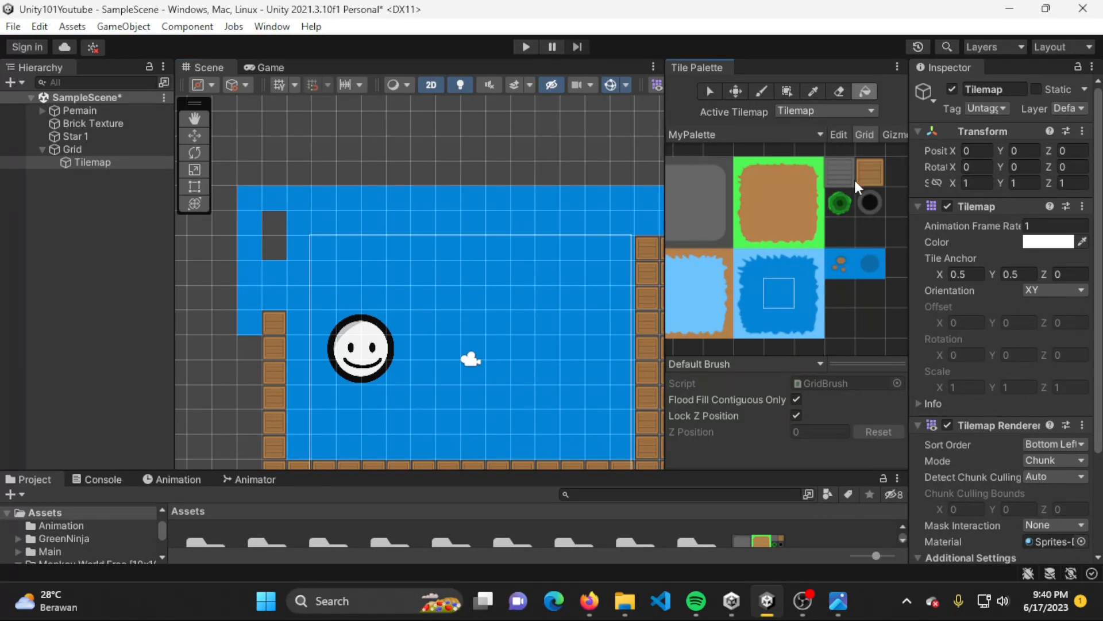
left_click(782, 210)
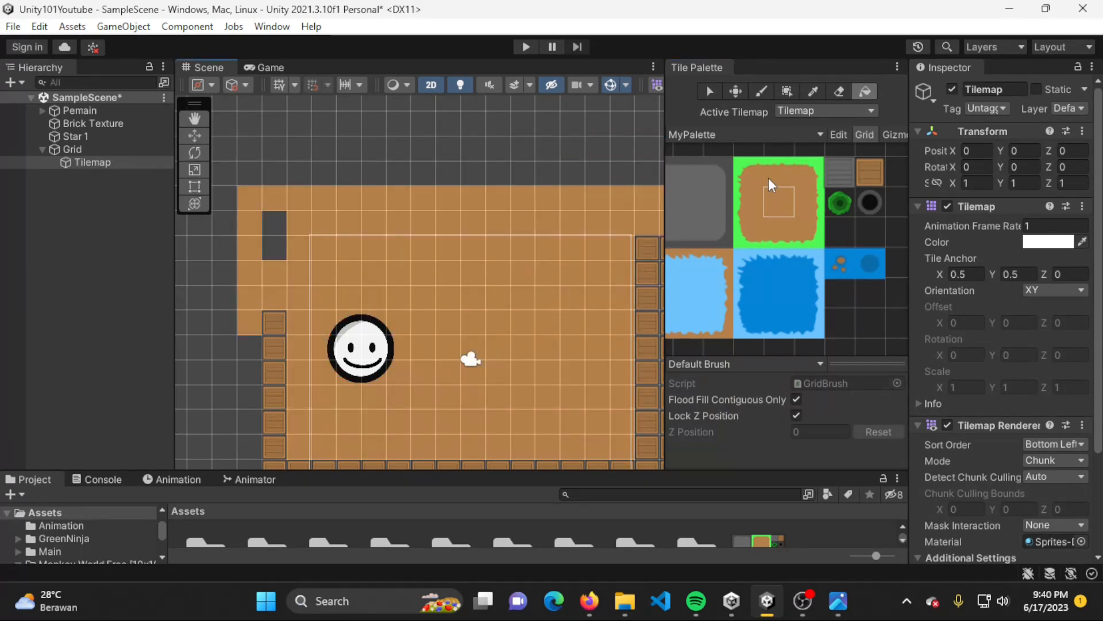
left_click(690, 294)
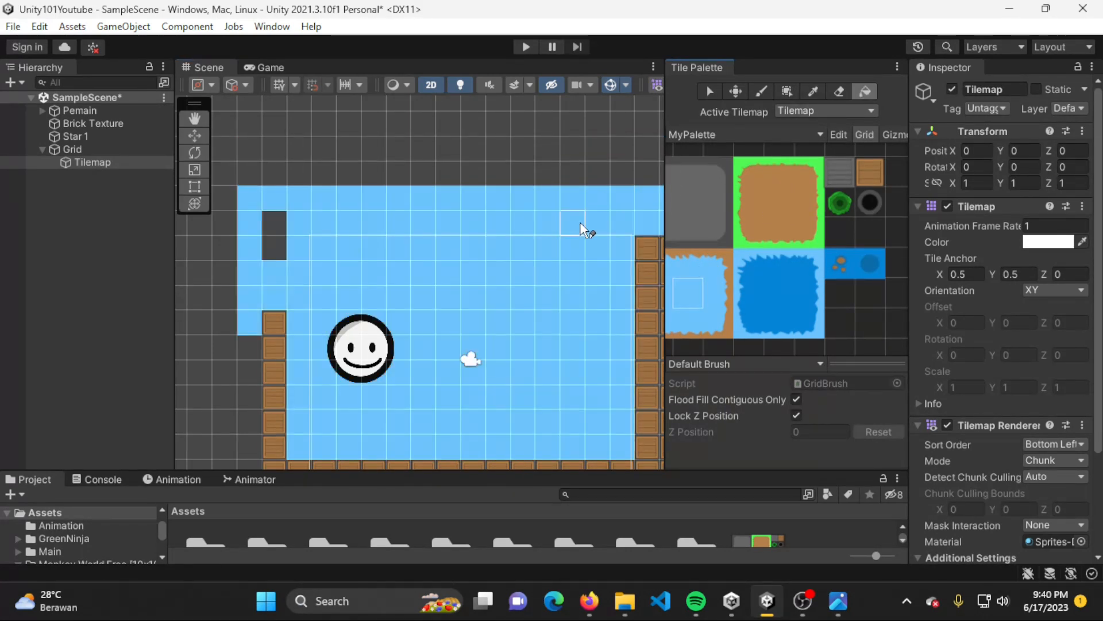
left_click(582, 233)
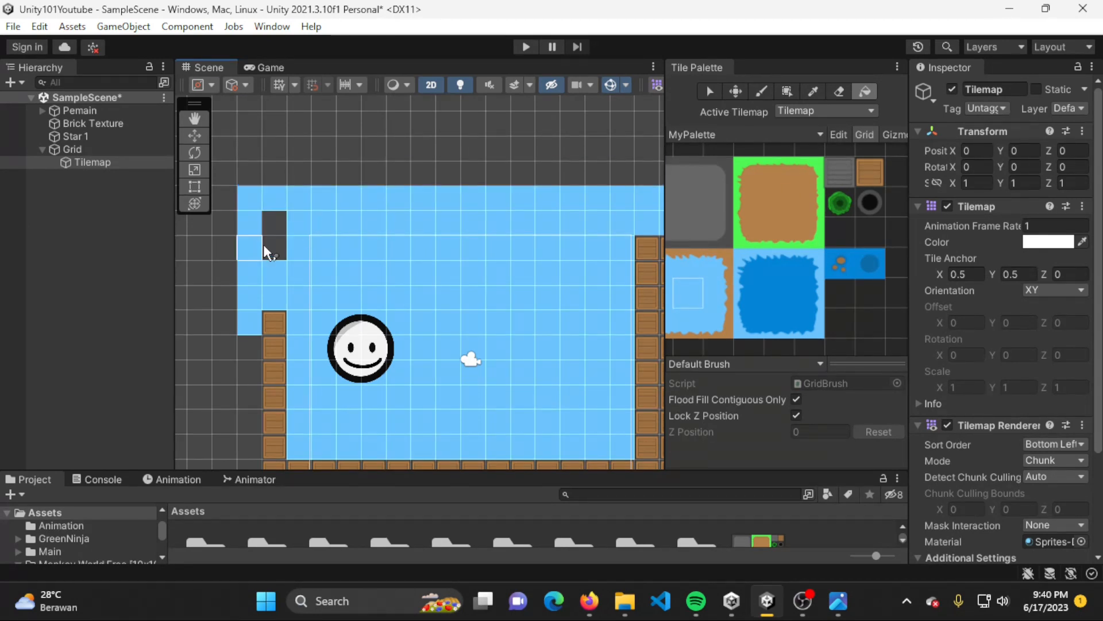
- Flood-fill the empty two-cell gap at the upper left with dark-blue water and switch back to the paint brush
left_click(778, 298)
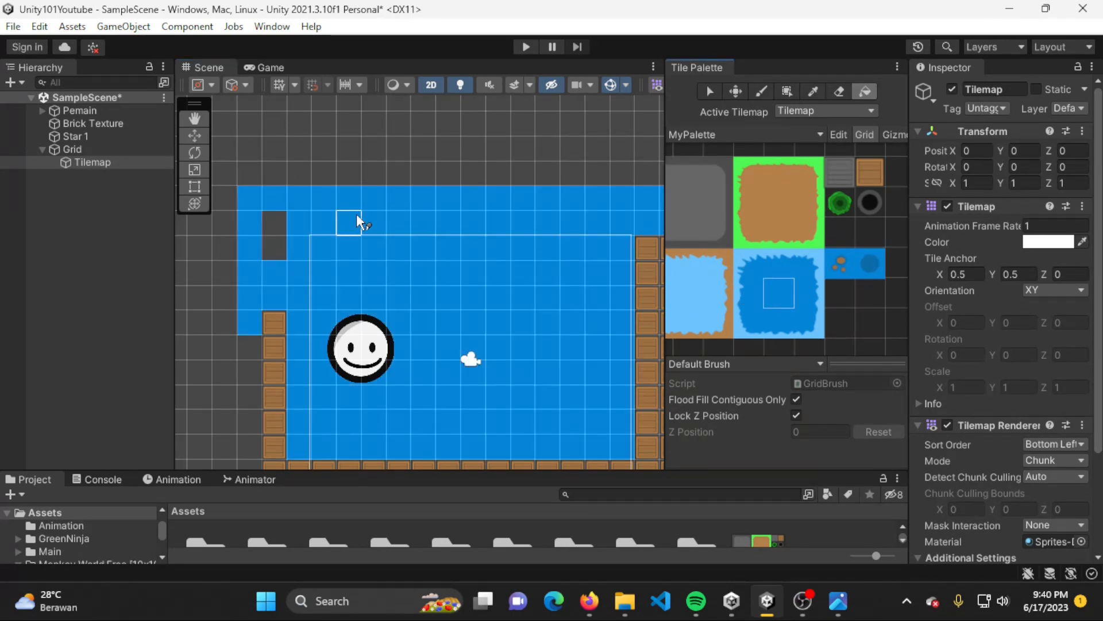
left_click(273, 236)
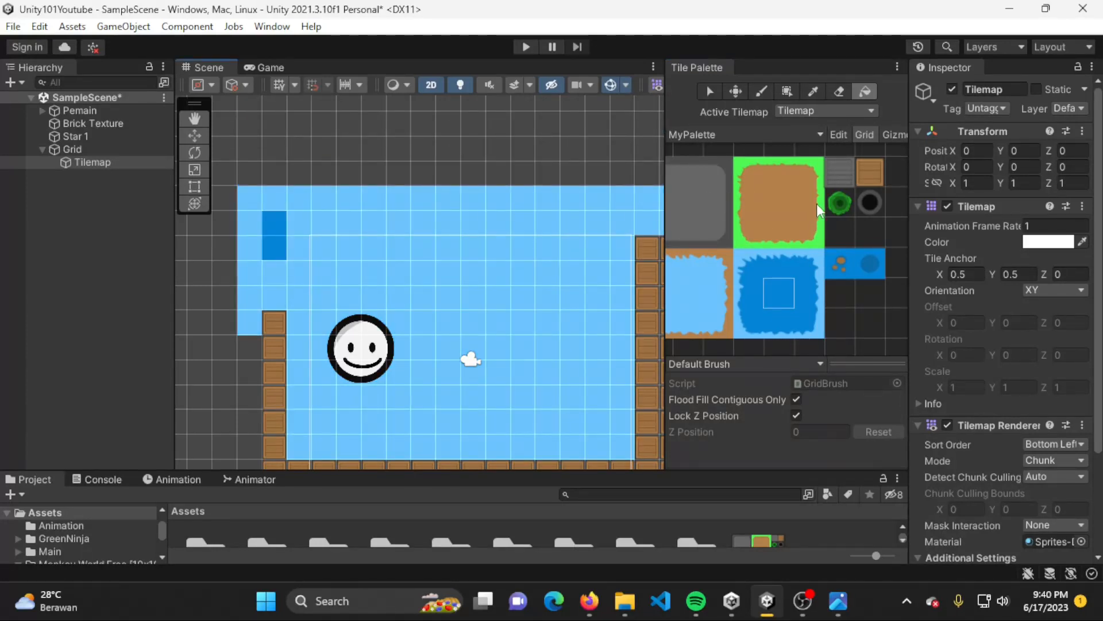
left_click(763, 90)
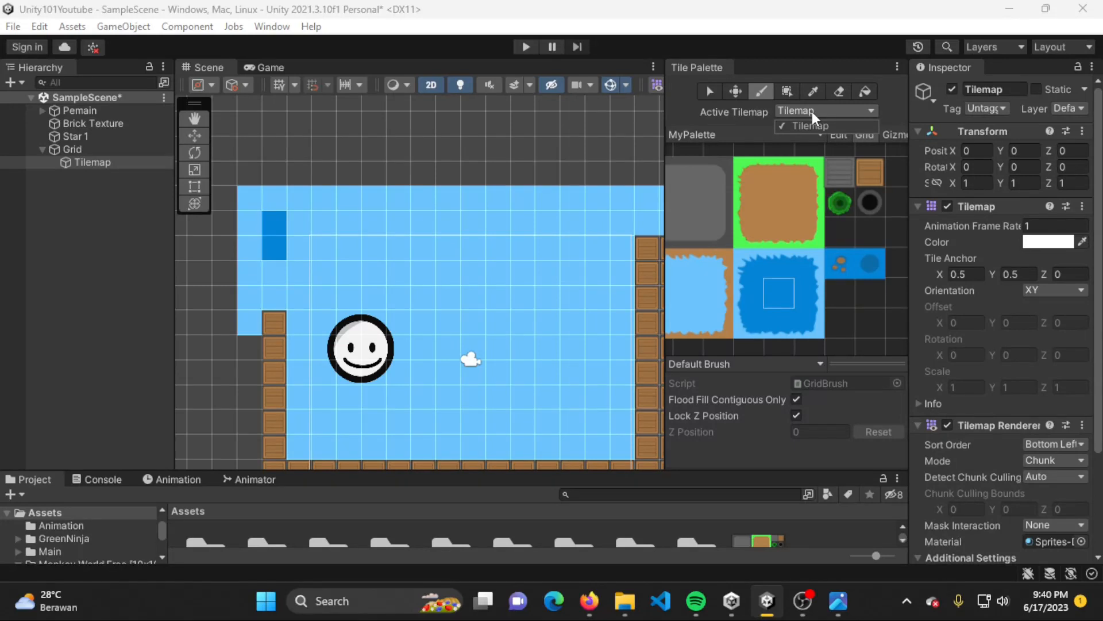
middle_click_drag(730, 203, 776, 184)
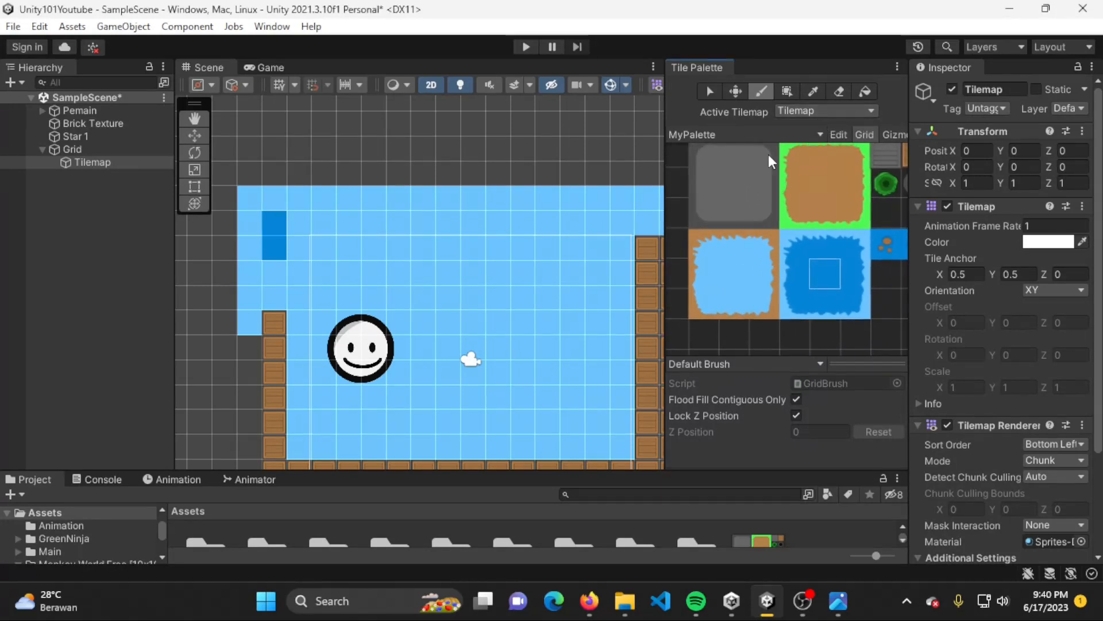
left_click(768, 132)
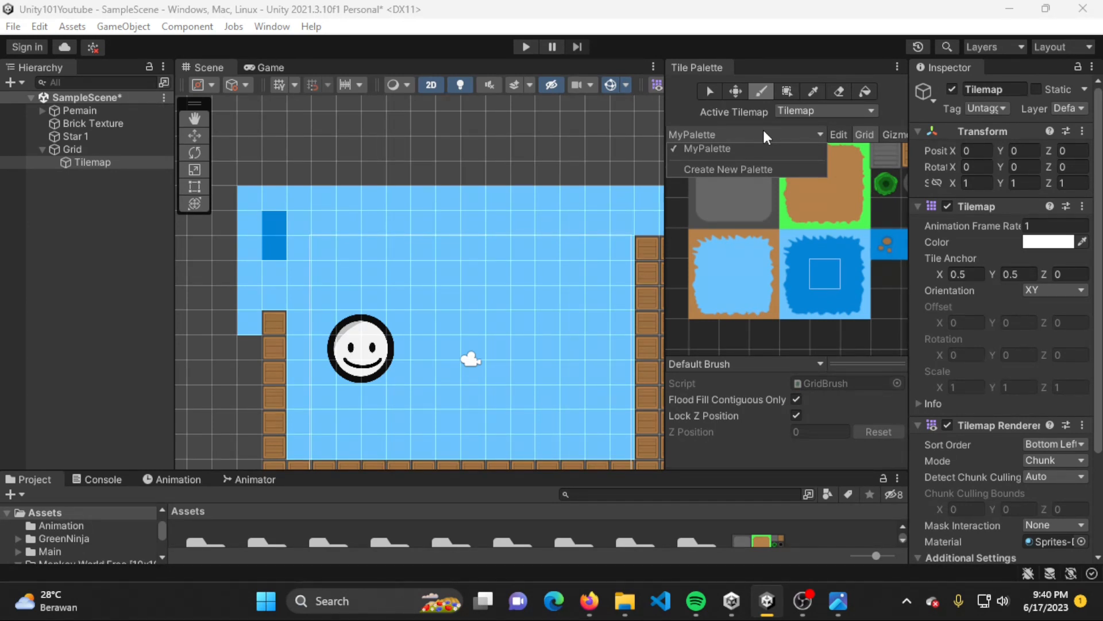
left_click(880, 215)
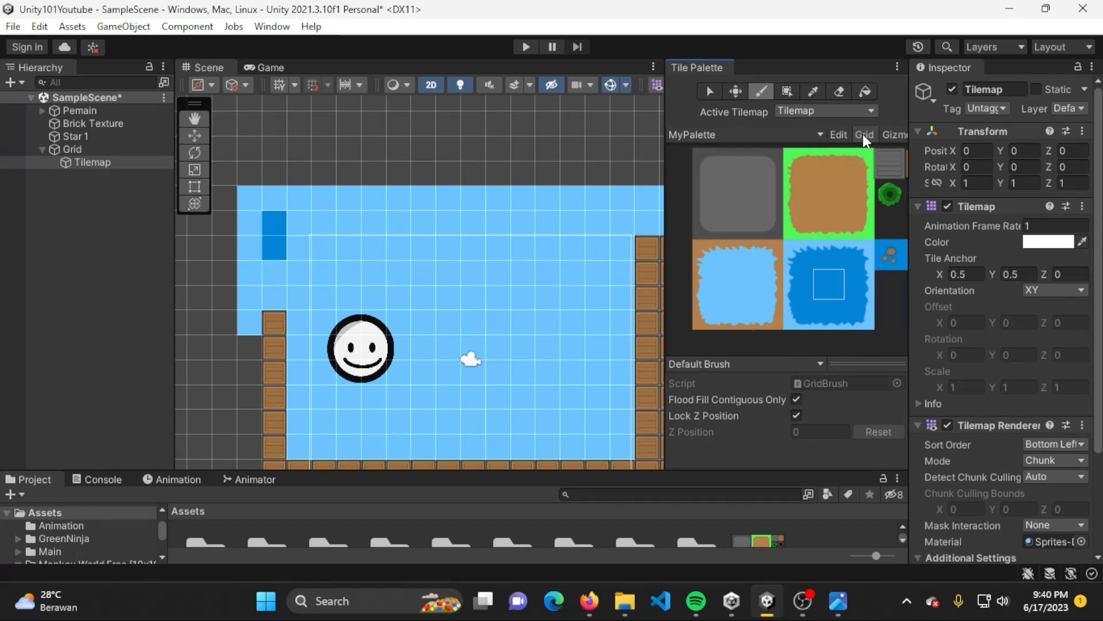
left_click(864, 133)
middle_click_drag(850, 173, 799, 199)
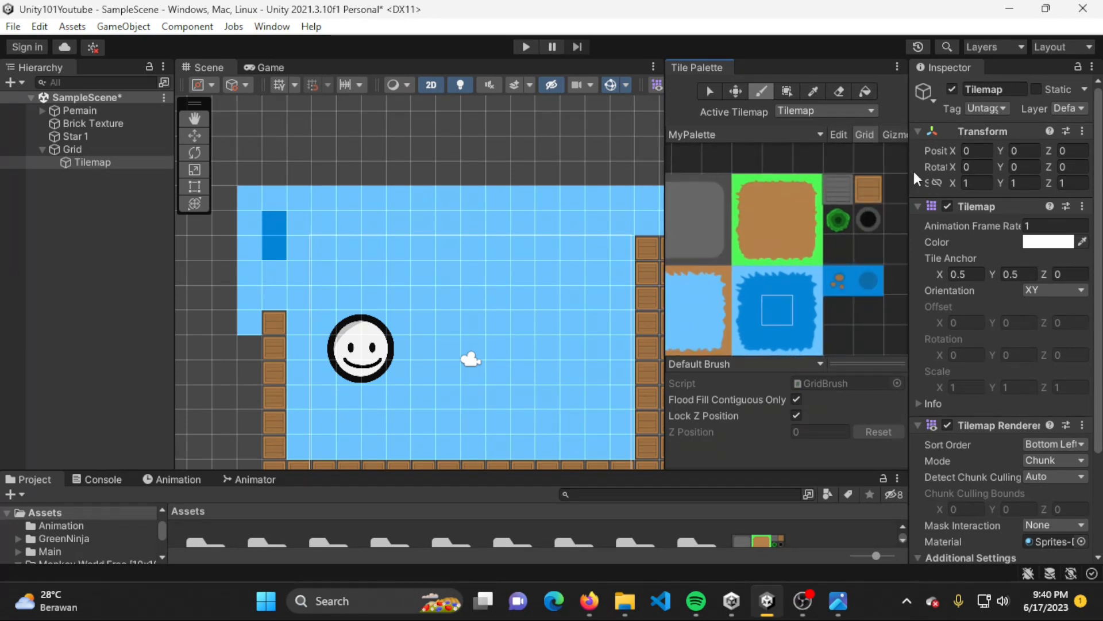
- Widen the Tile Palette panel by narrowing both the Inspector and the Scene view, bringing all palette tiles into view
left_click_drag(910, 173, 983, 183)
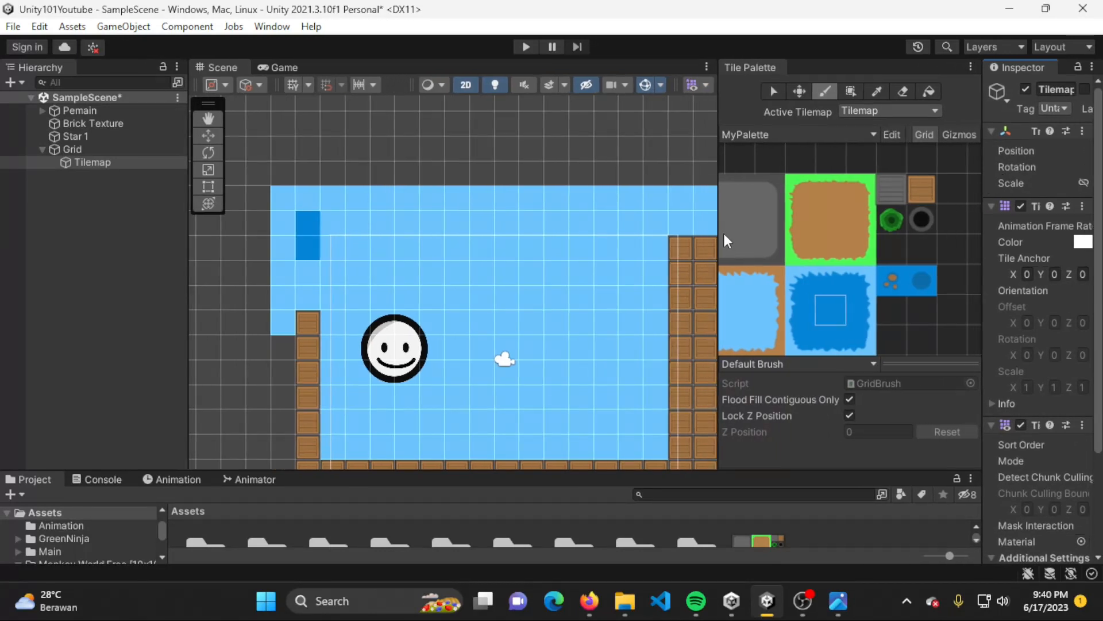
left_click_drag(719, 234, 622, 244)
middle_click_drag(739, 229, 804, 201)
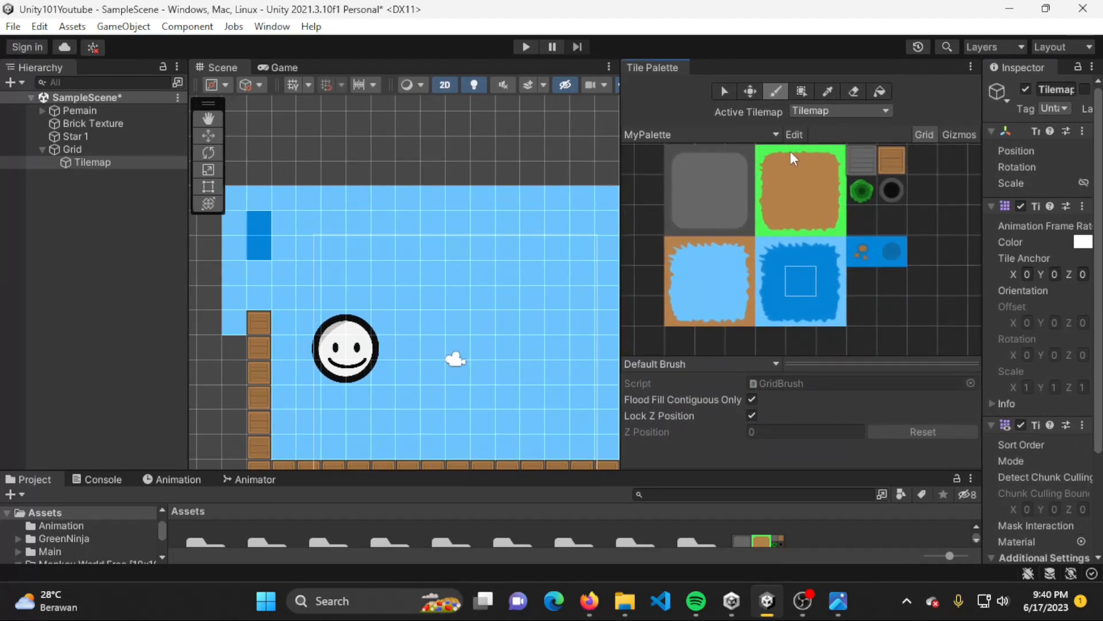
- Paint five dark-blue water tiles into the empty MyPalette cells around the lower-right water tiles and finish editing the palette
left_click(891, 310)
left_click(936, 310)
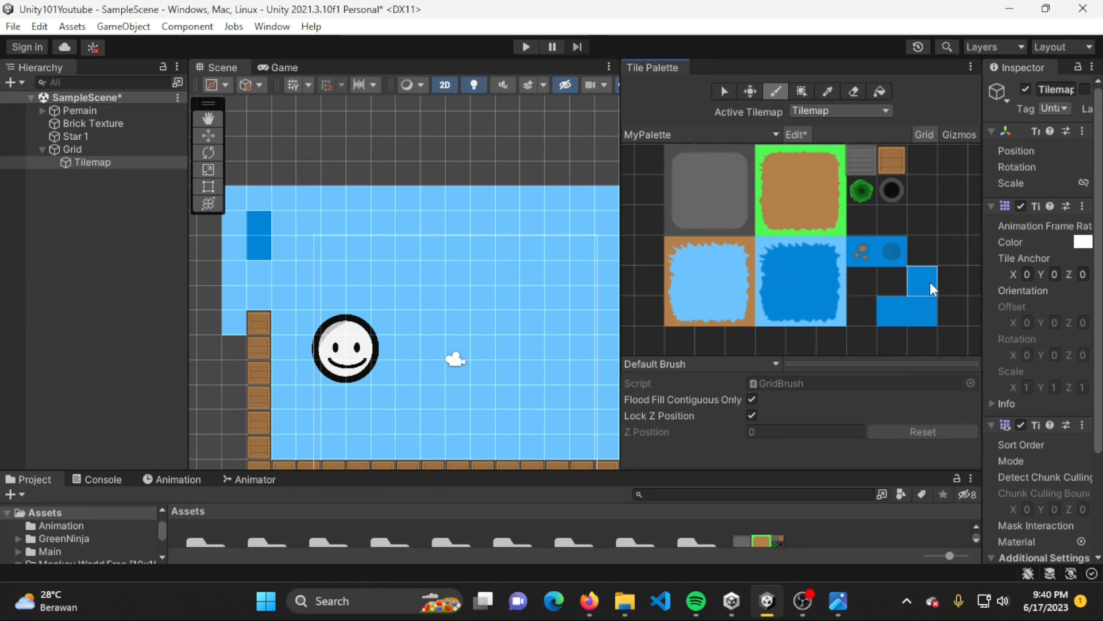
left_click(892, 280)
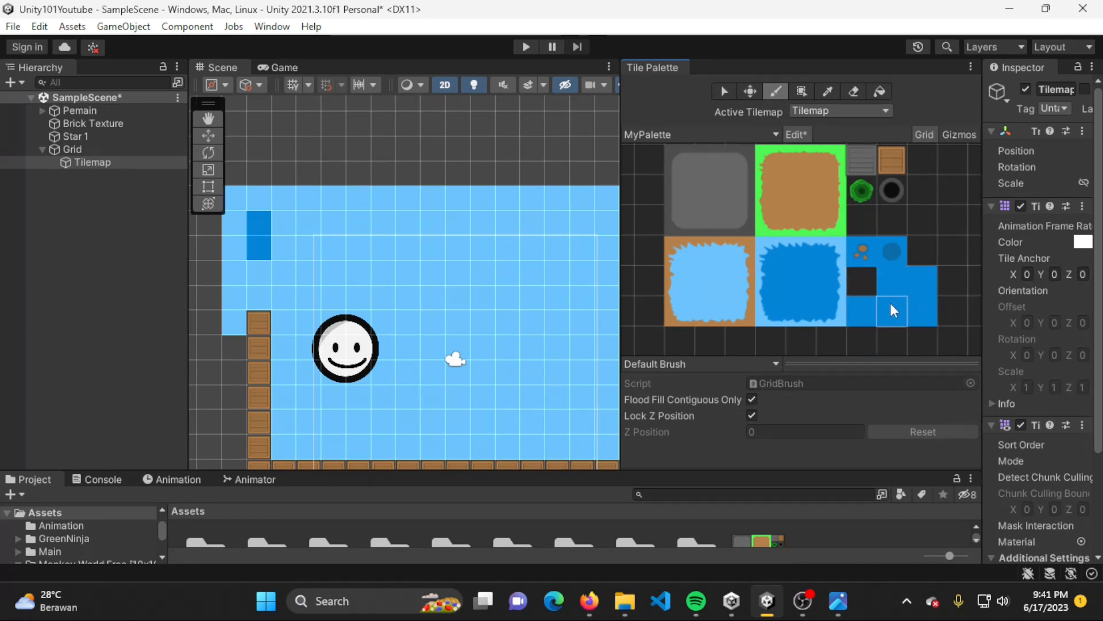
left_click(864, 281)
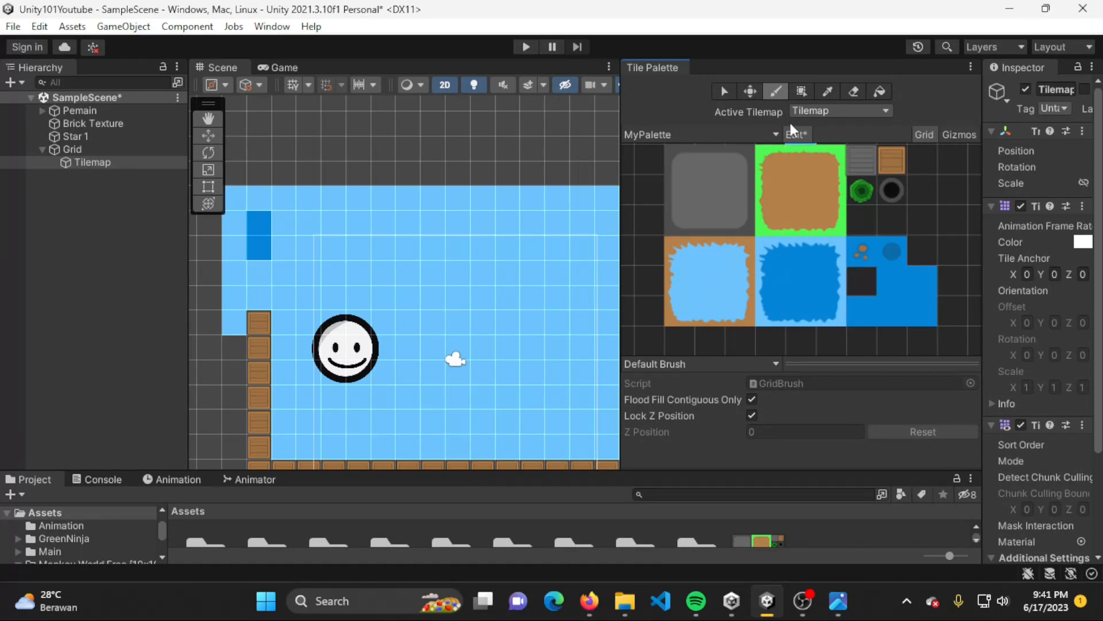
left_click(805, 133)
- Move the crate tile within MyPalette to the empty cell directly below the green bush and finish editing the palette
middle_click_drag(853, 285, 747, 288)
middle_click_drag(826, 253, 873, 256)
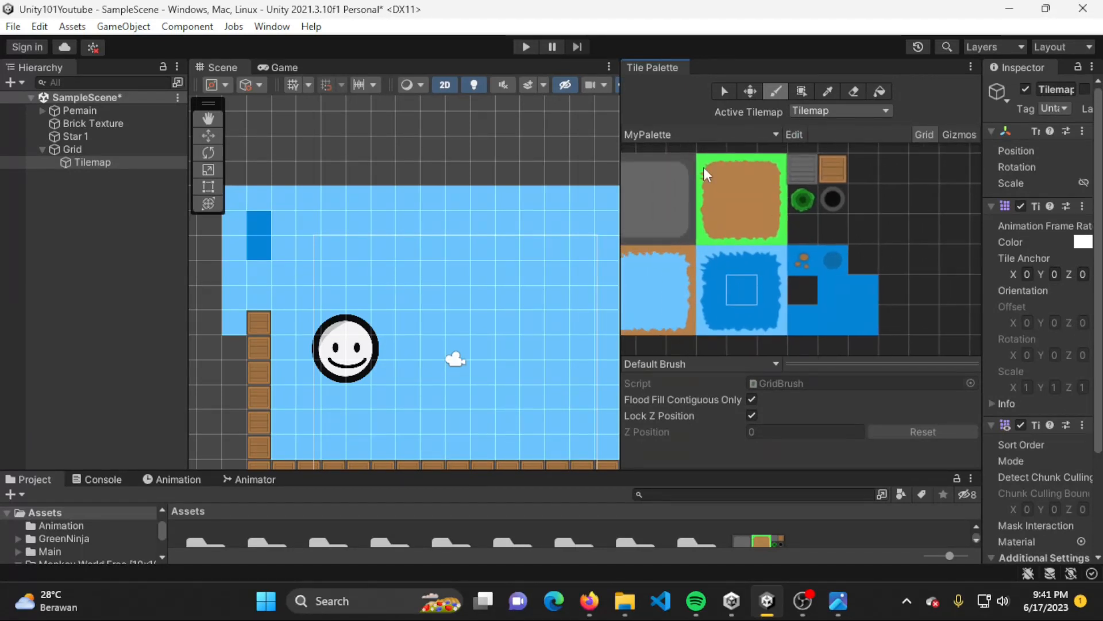
middle_click_drag(812, 284, 876, 280)
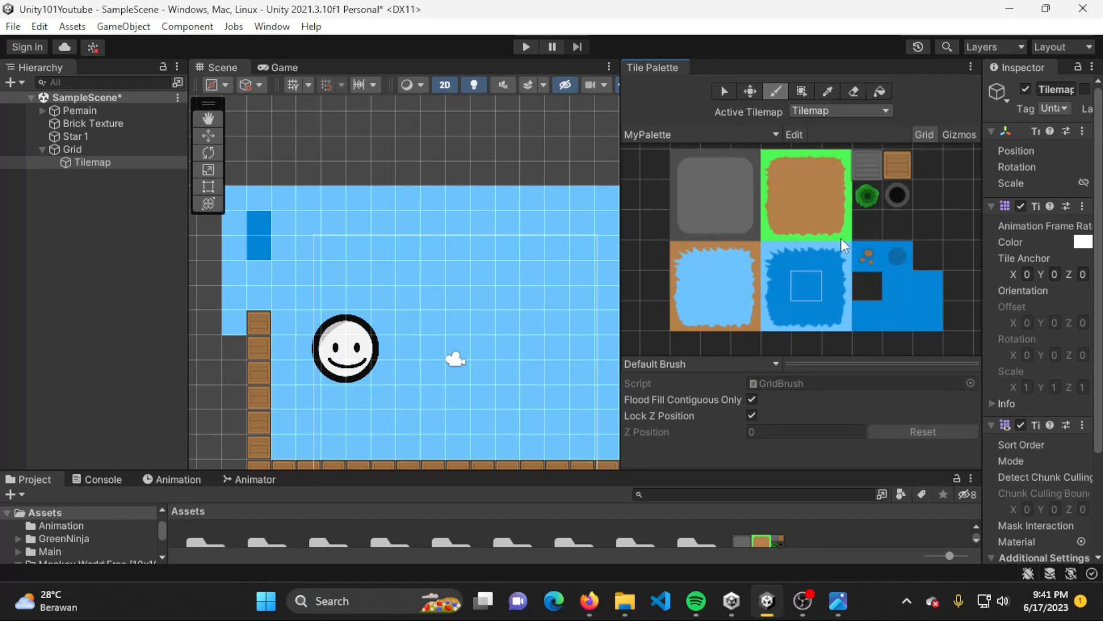
middle_click_drag(846, 201, 776, 199)
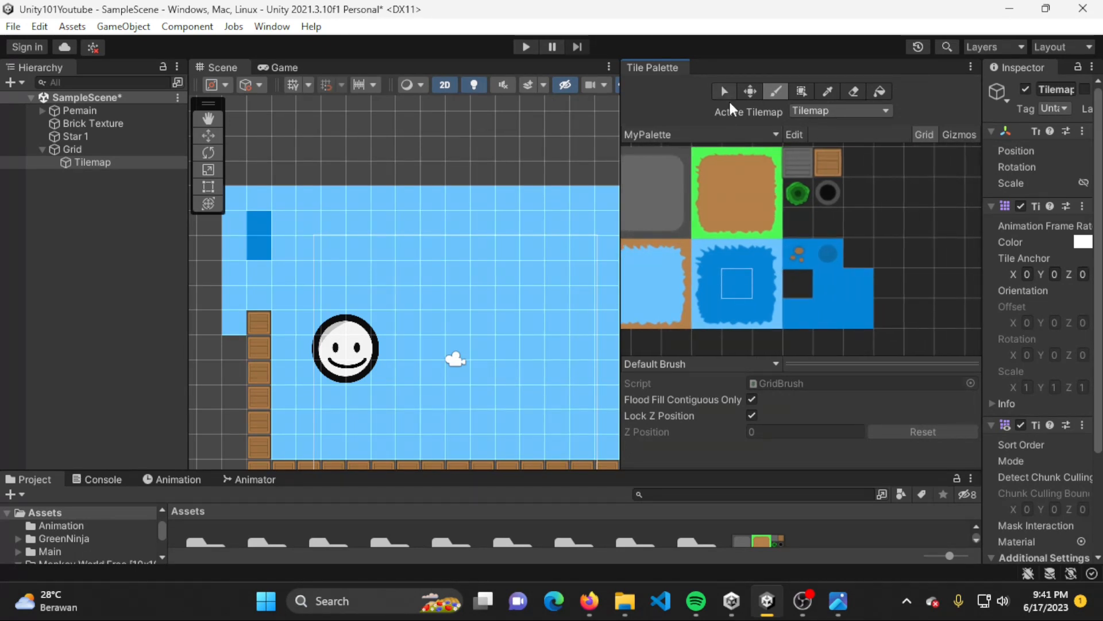
left_click(723, 92)
left_click(834, 172)
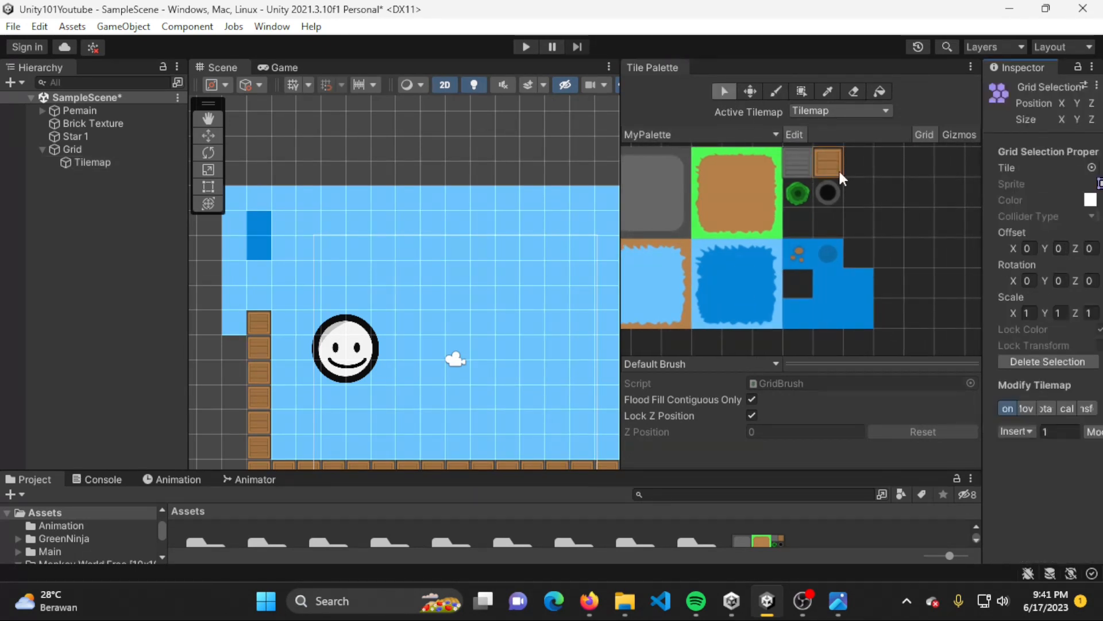
left_click(753, 90)
left_click_drag(838, 162, 874, 183)
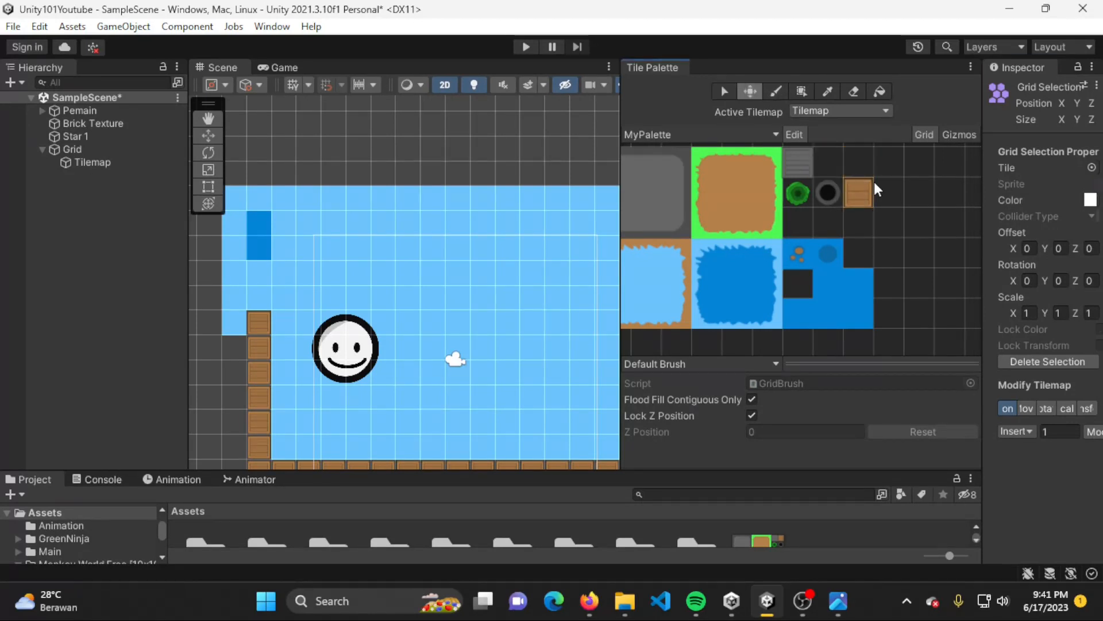
left_click_drag(844, 226, 814, 224)
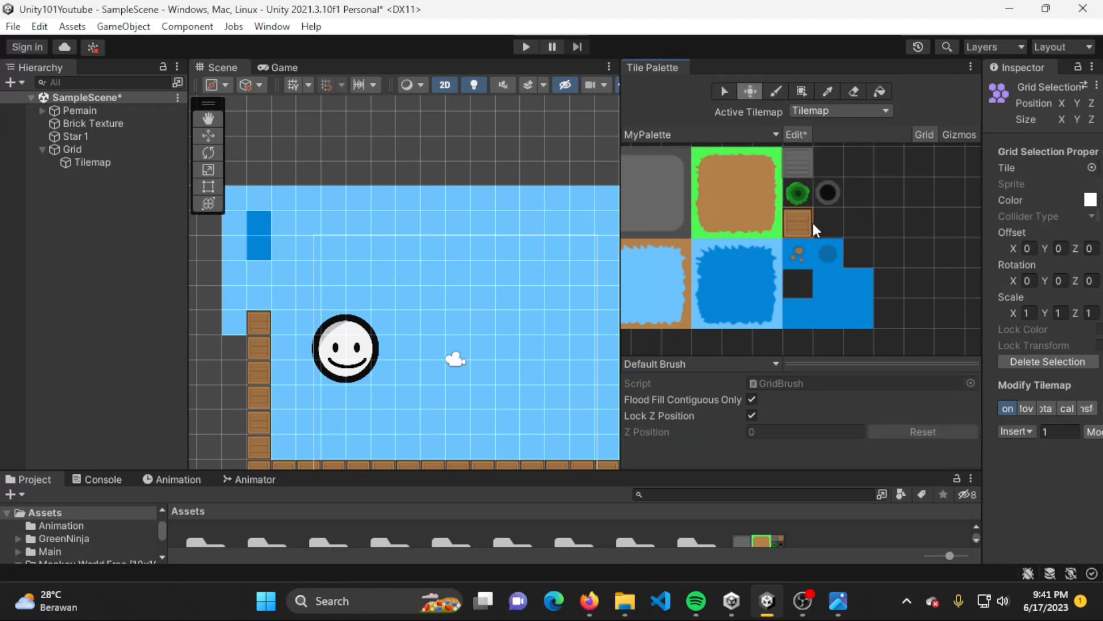
left_click(804, 134)
- Widen the Inspector panel so that its property names and values fit
middle_click_drag(868, 230, 905, 233)
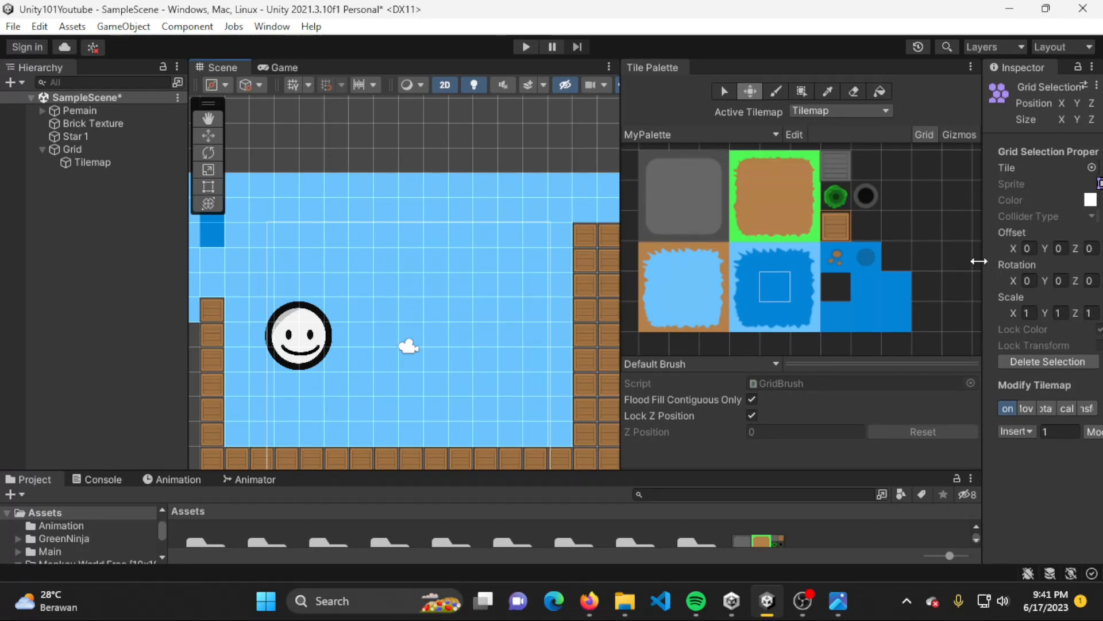
left_click_drag(984, 255, 924, 256)
middle_click_drag(350, 337, 407, 304)
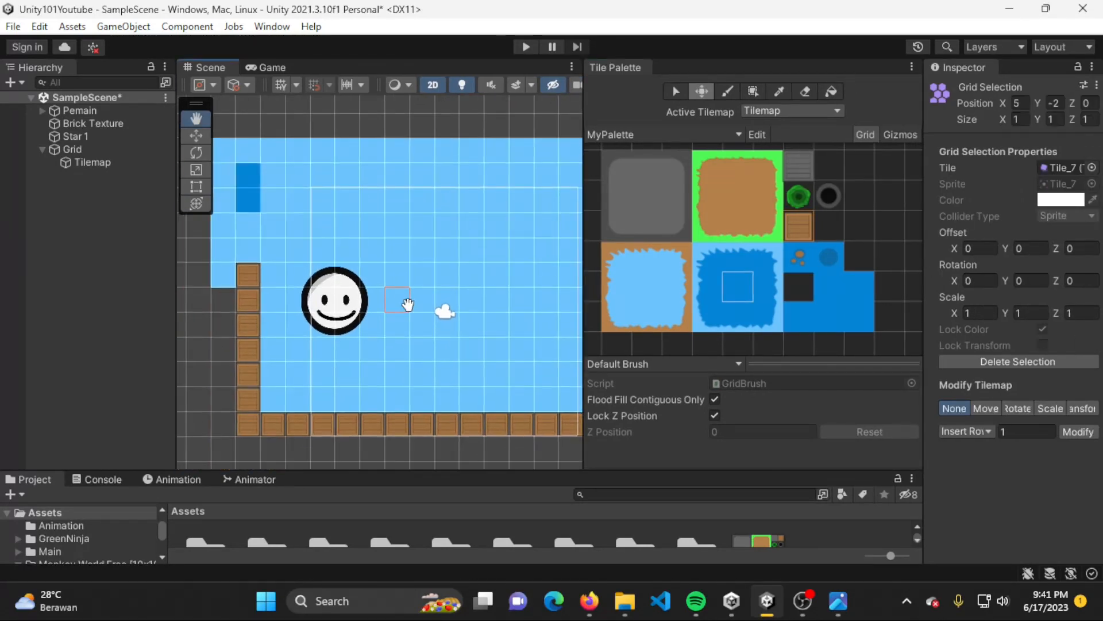
- Paint four black ring tiles from MyPalette onto the light-blue water to the right of the smiley character
left_click(831, 202)
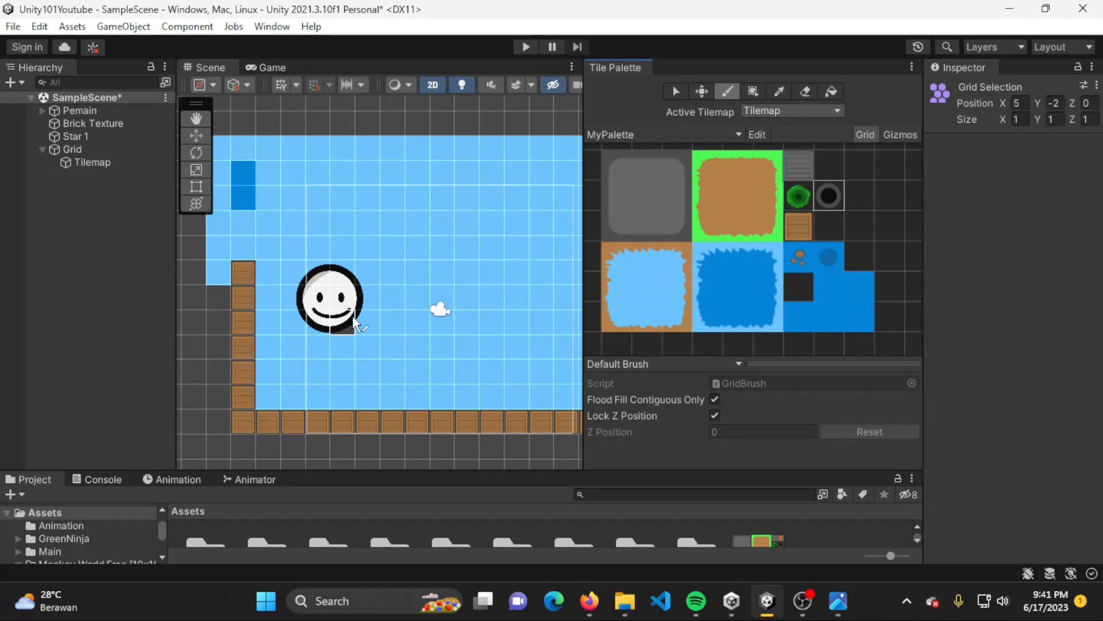
left_click(416, 249)
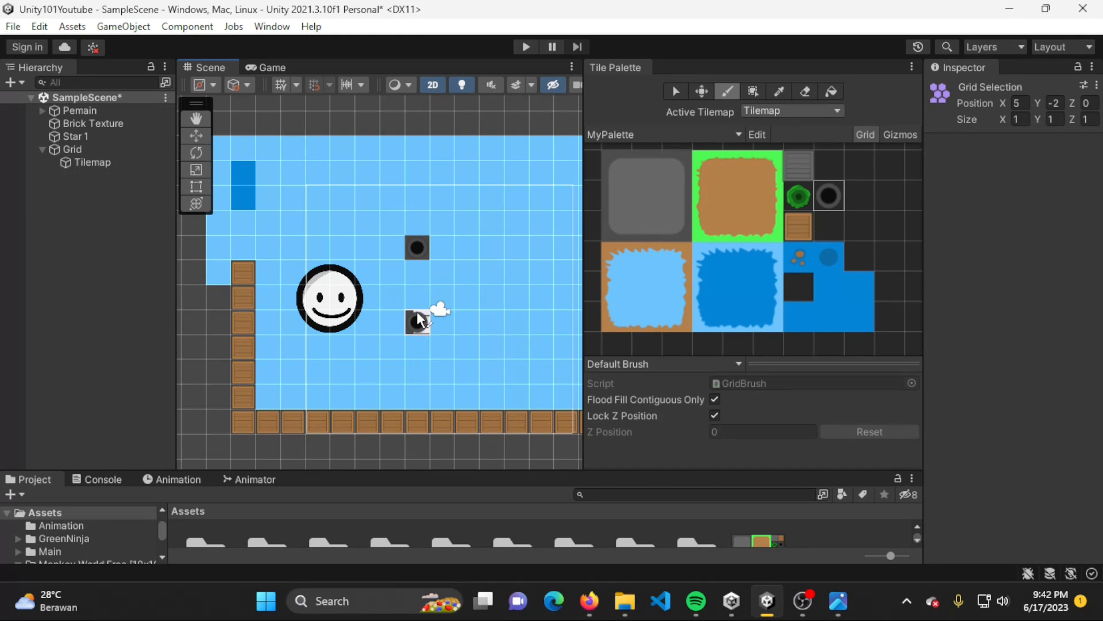
left_click(417, 315)
left_click(448, 295)
left_click(448, 274)
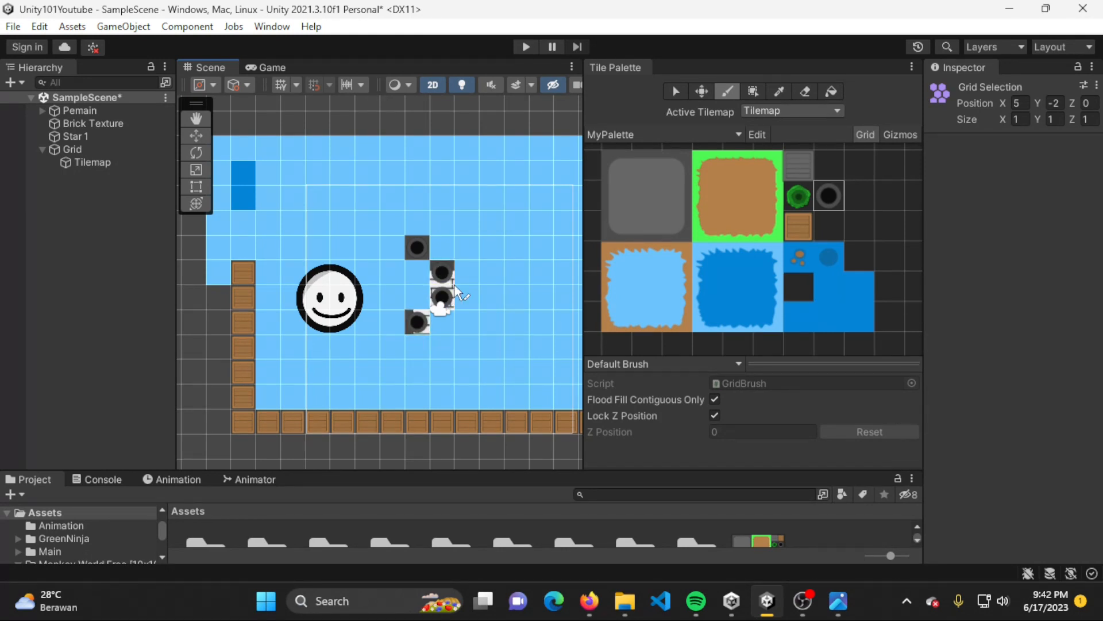
- Compare the painted ring tiles up close with the ring tile in MyPalette, examining the background around each ring
scroll(454, 284, "up", 5)
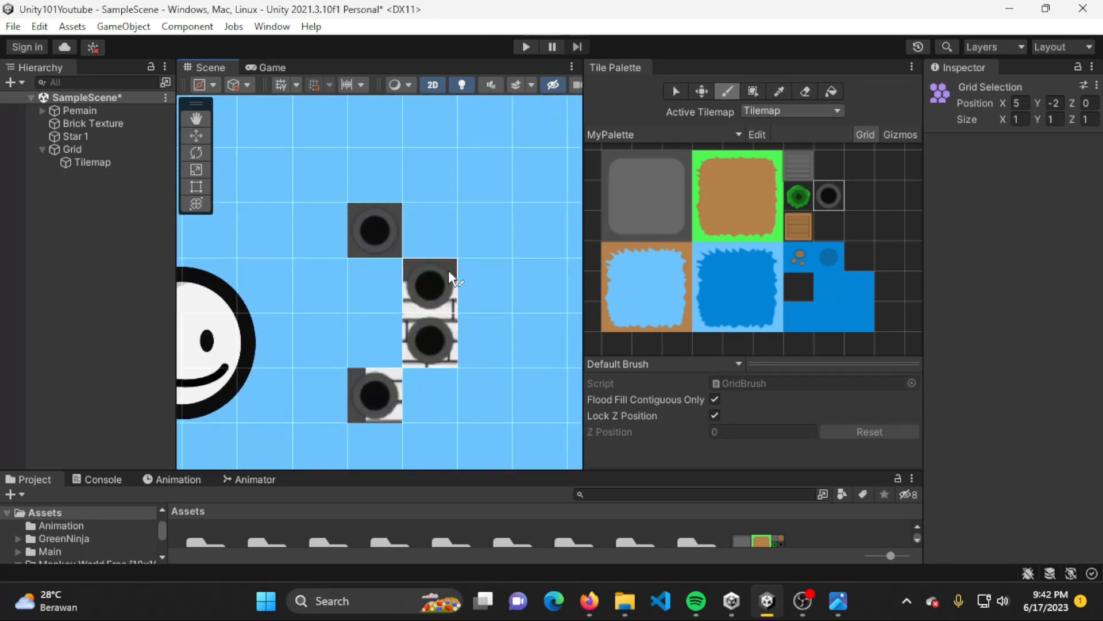
scroll(844, 196, "up", 5)
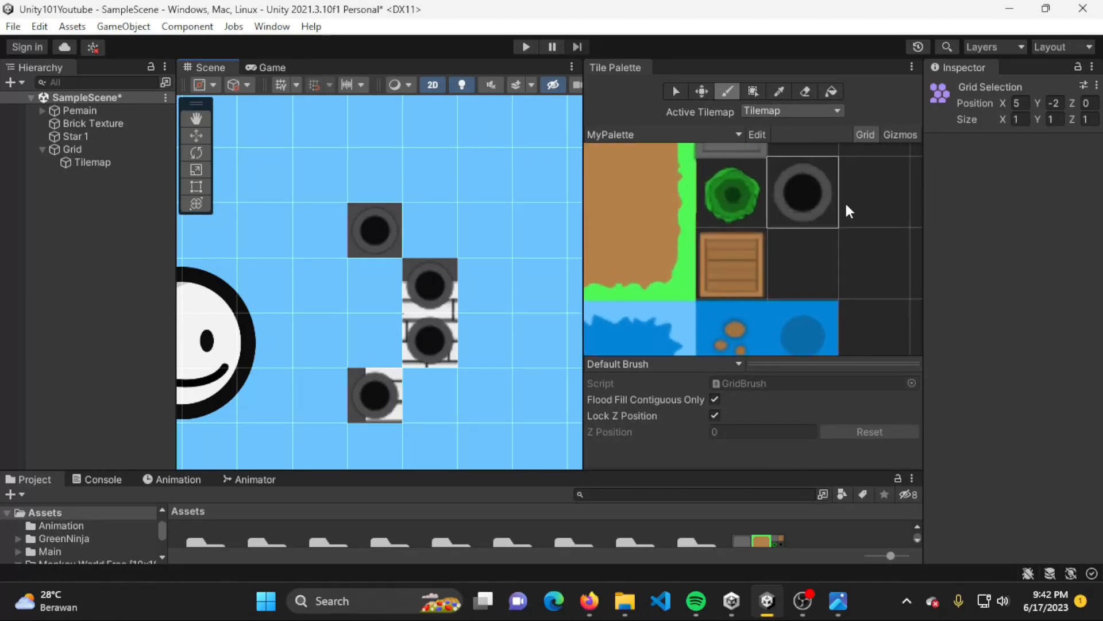
scroll(850, 198, "up", 1)
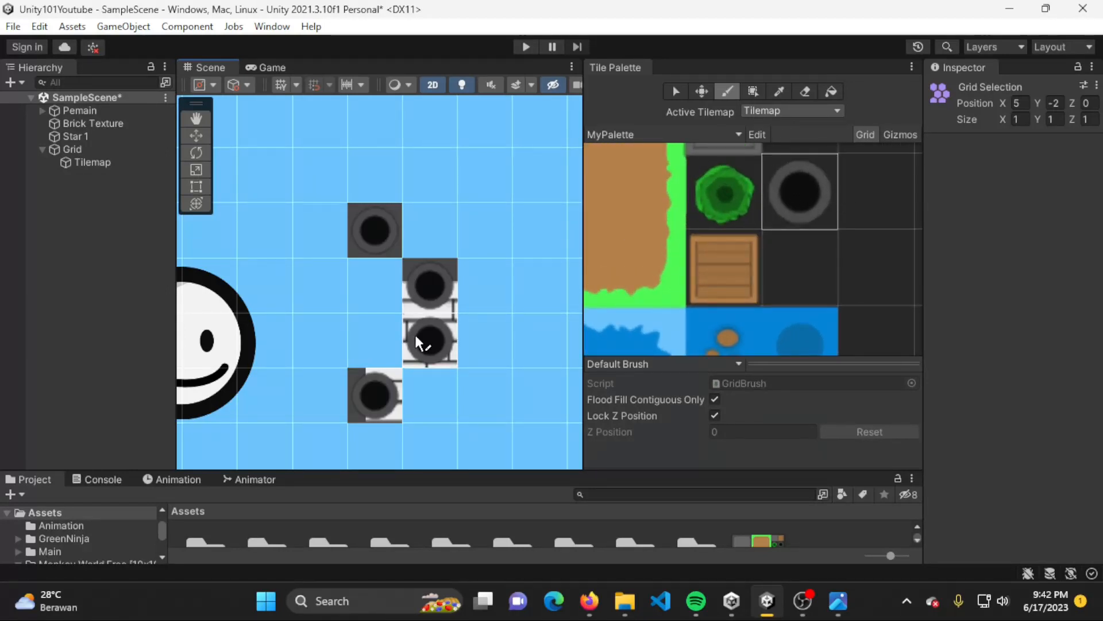
scroll(427, 346, "down", 3)
left_click(400, 415)
scroll(400, 415, "down", 4)
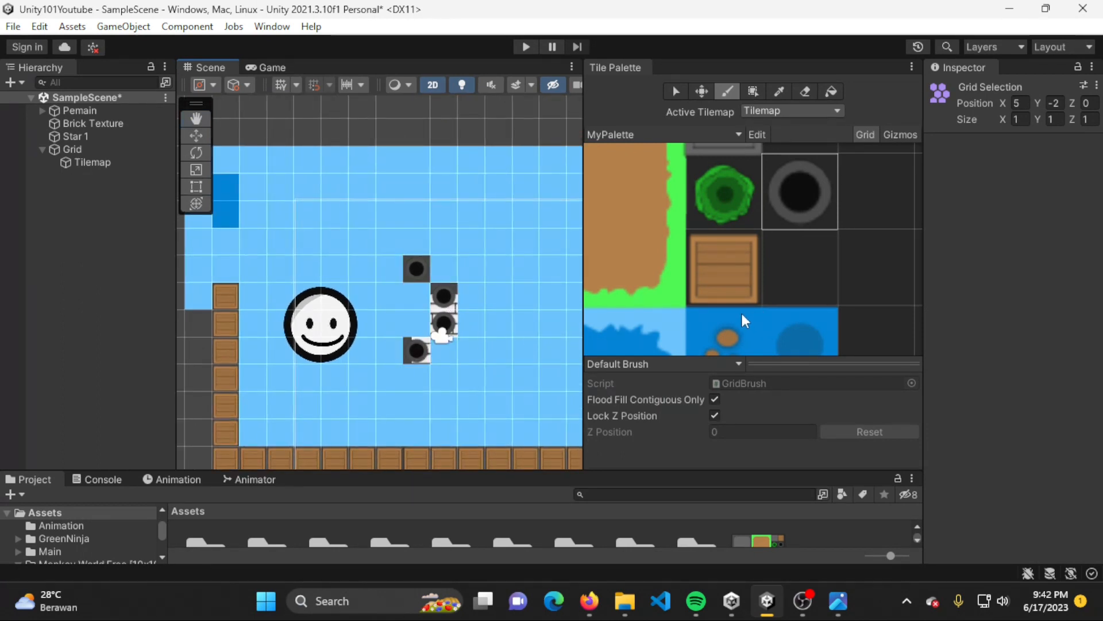
left_click(434, 350)
middle_click_drag(432, 351, 470, 314)
middle_click_drag(438, 360, 386, 378)
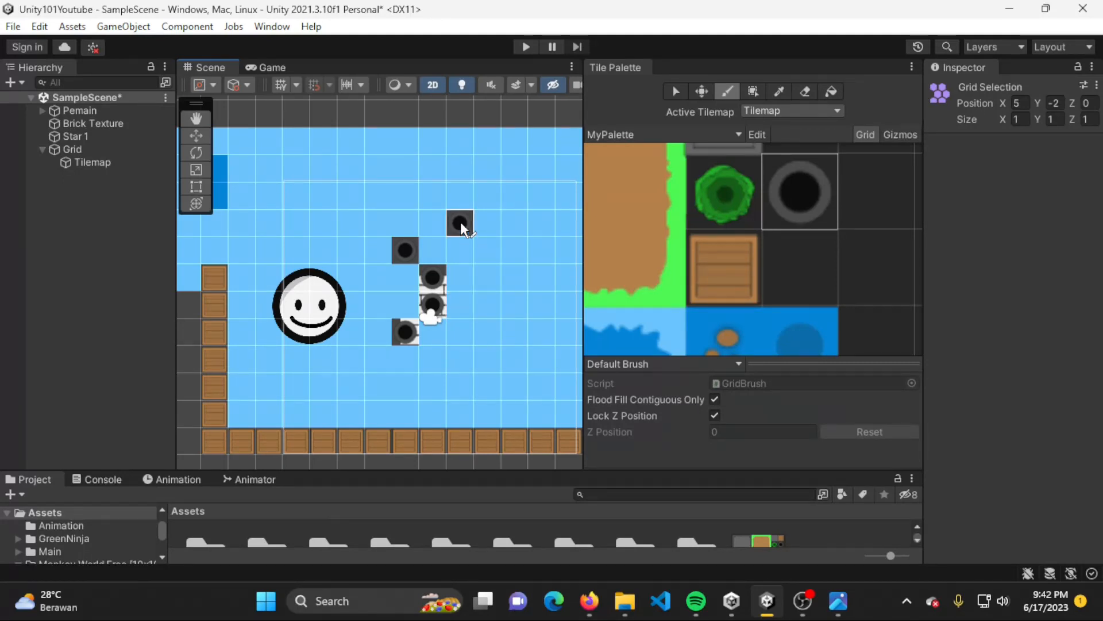
- Add a second rectangular tilemap under the Grid object and name it Layer2
left_click(101, 153)
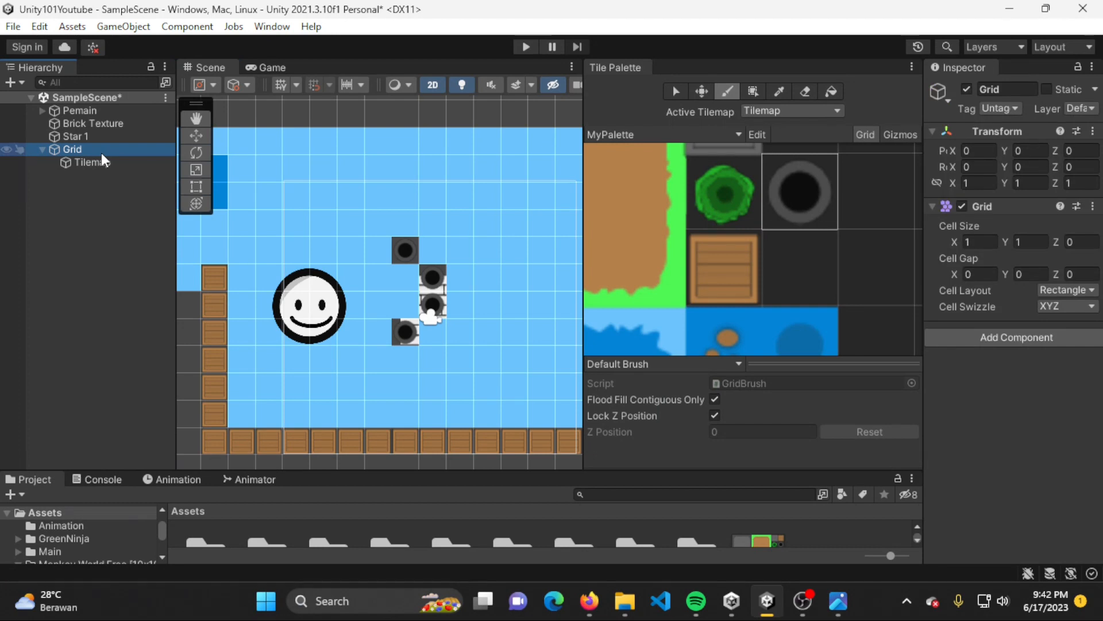
right_click(101, 153)
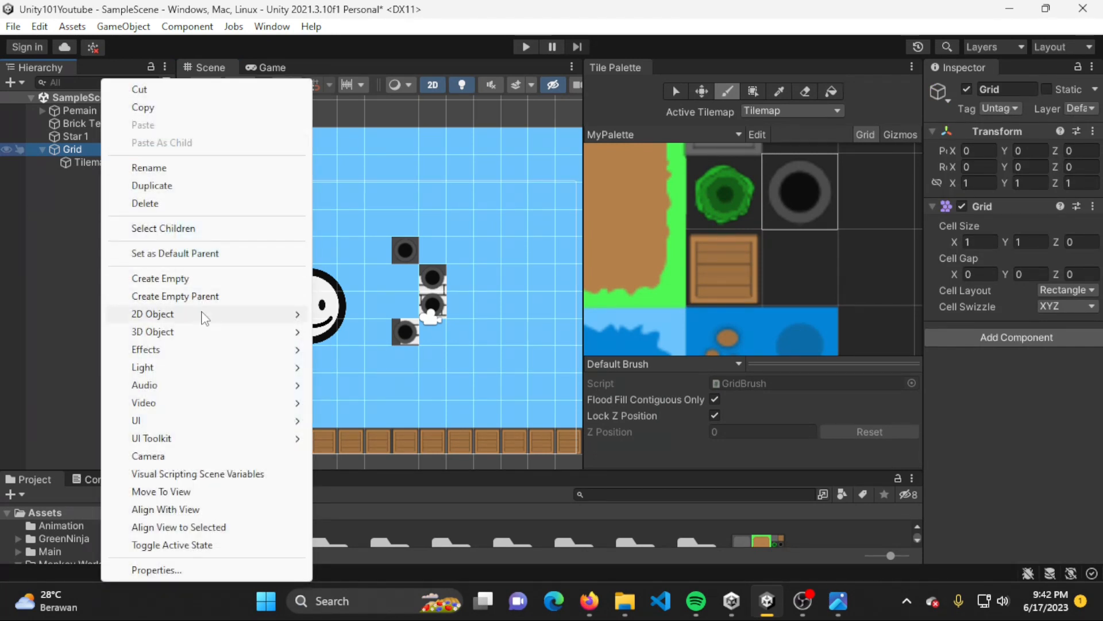
mouse_move(202, 323)
mouse_move(381, 349)
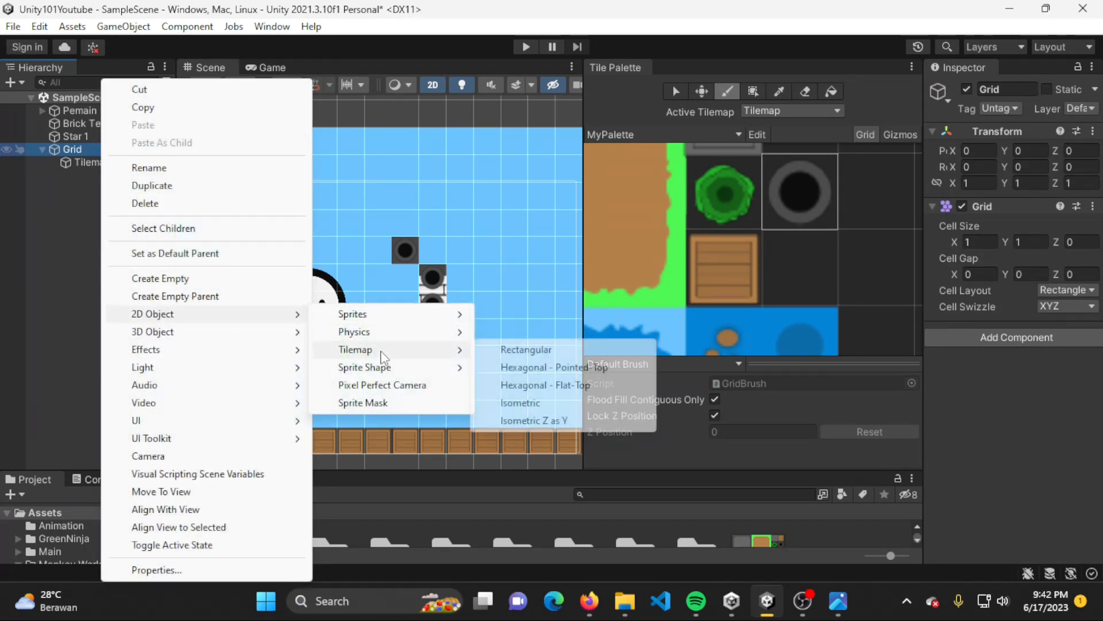
left_click(531, 348)
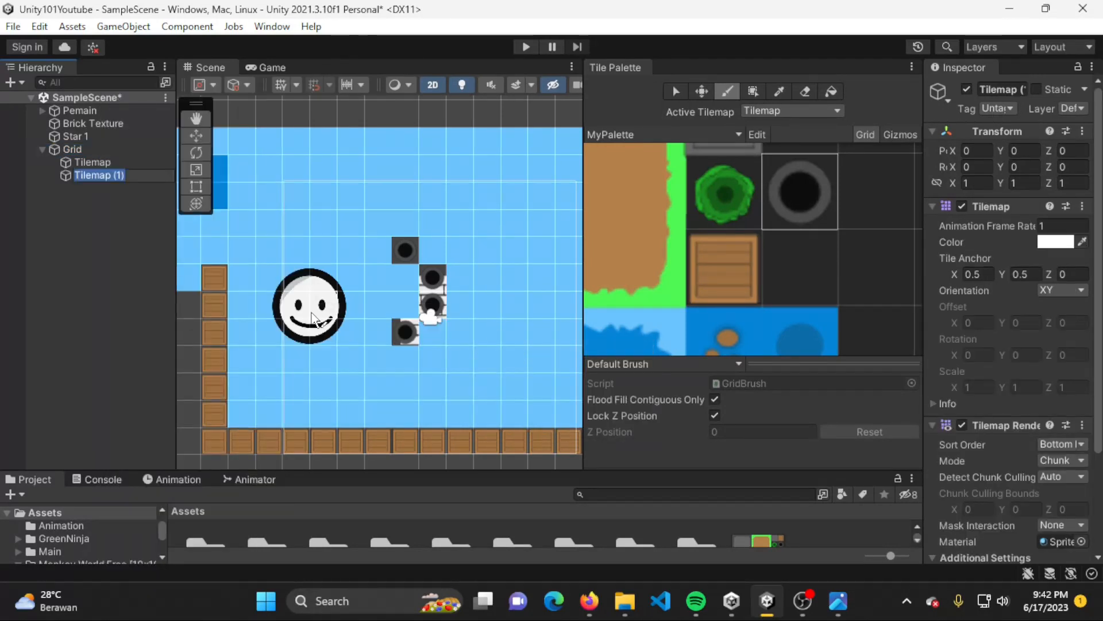
type("Layer2")
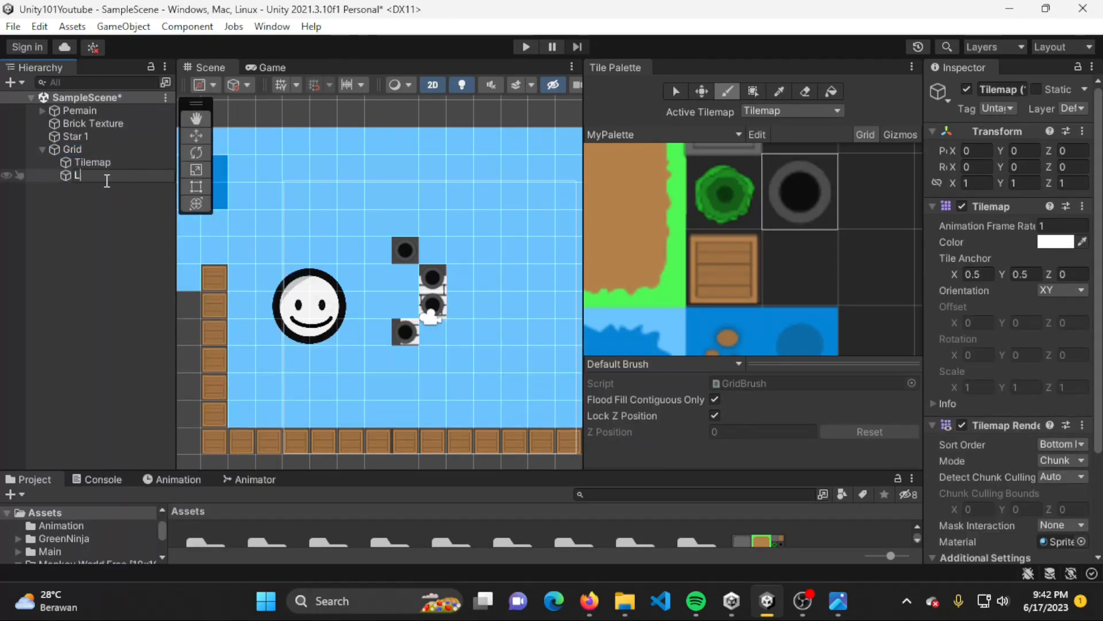
key("Return")
- Rename the original tilemap under Grid as Layer1
key("Up")
key("F2")
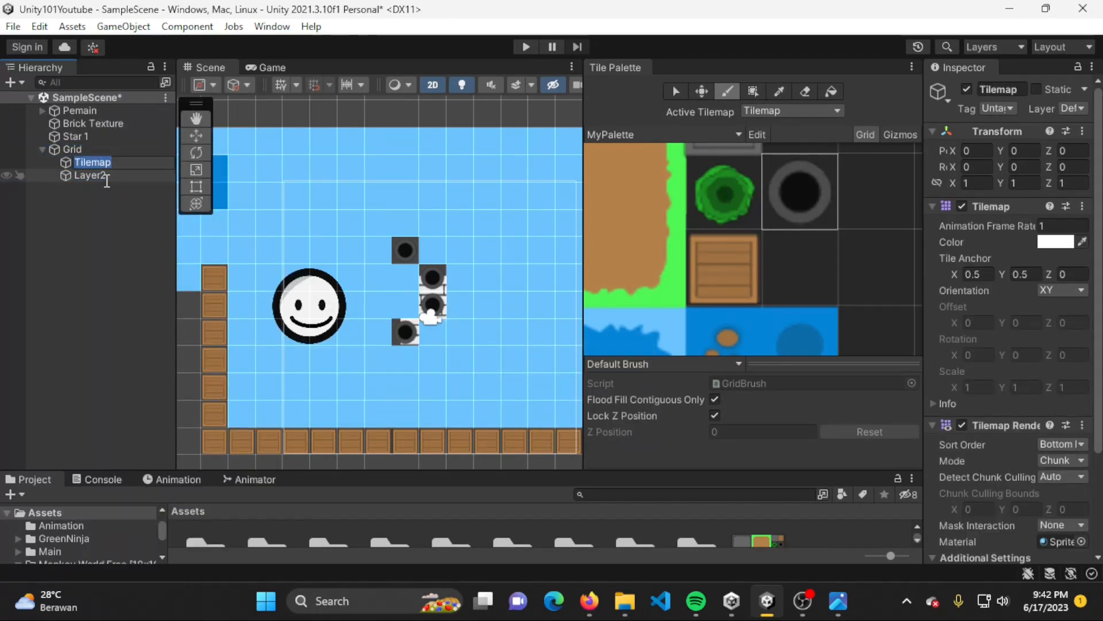
type("Layer1")
key("Return")
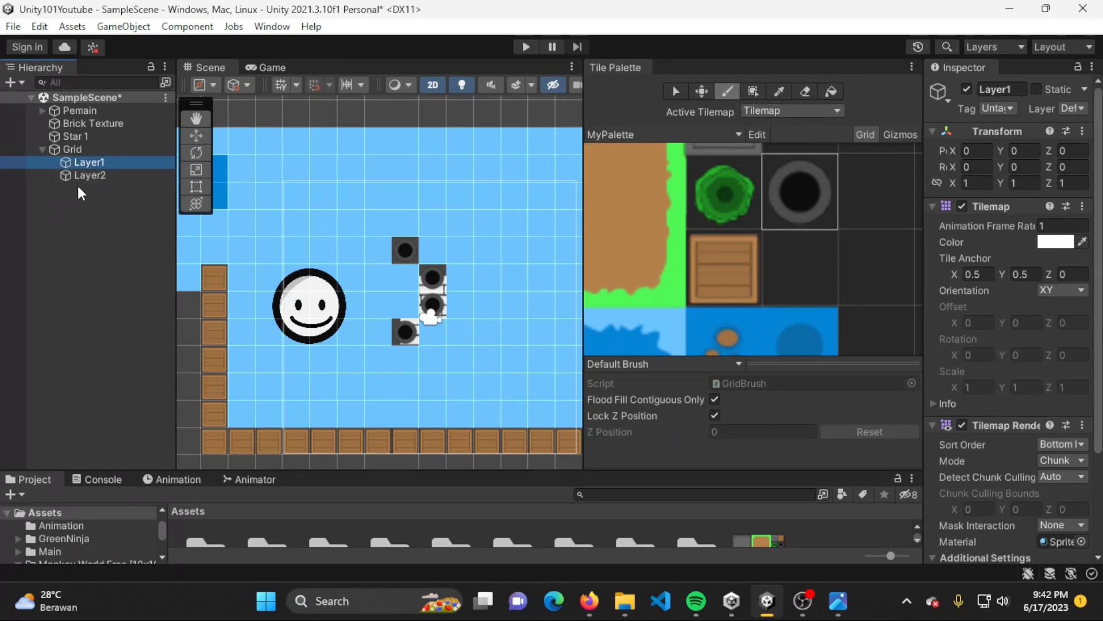
- Paint six black ring tiles on Layer2 over the water: a column of four with two more beside its middle cells
left_click(80, 177)
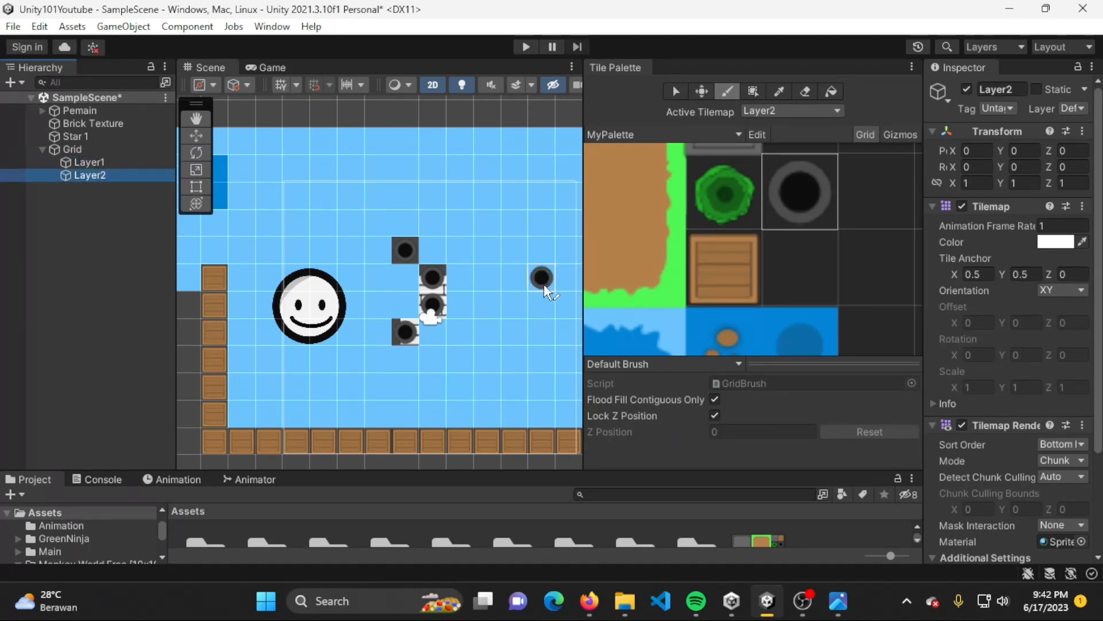
left_click_drag(485, 251, 487, 333)
left_click(540, 414)
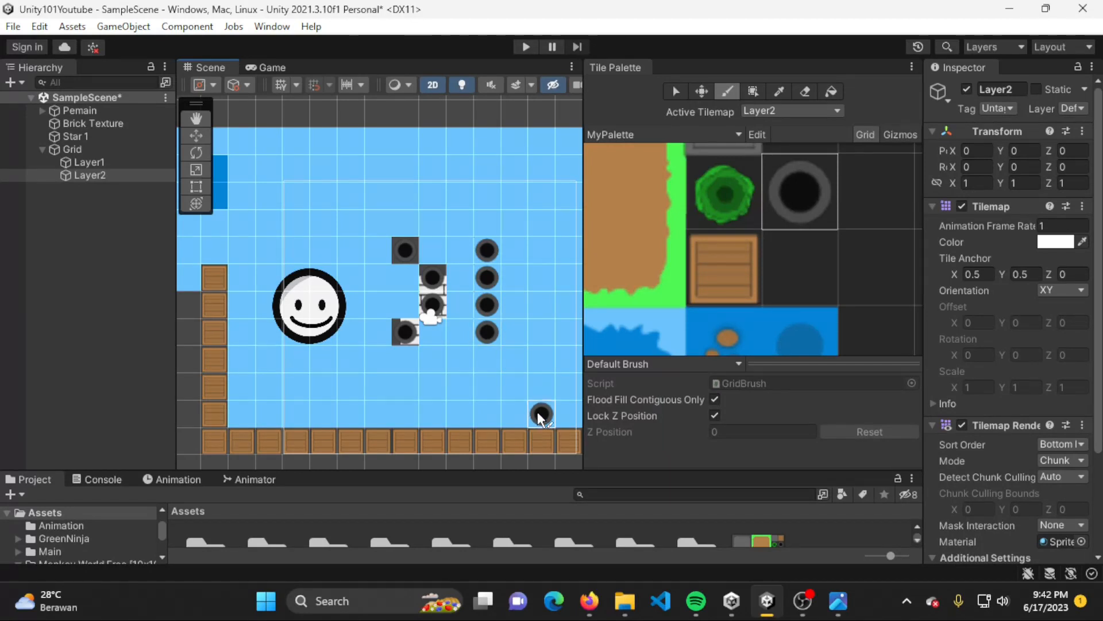
scroll(504, 285, "up", 3)
left_click_drag(504, 254, 523, 318)
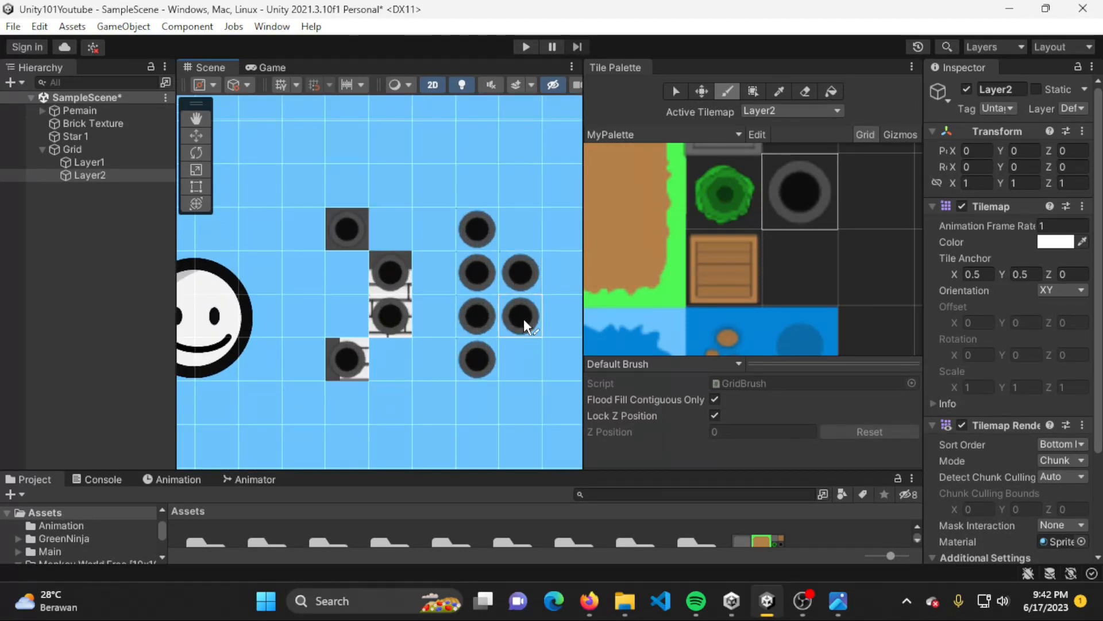
mouse_move(462, 307)
middle_mouse_down()
mouse_move(405, 320)
mouse_move(491, 262)
middle_mouse_up()
scroll(435, 310, "down", 3)
scroll(437, 308, "down", 2)
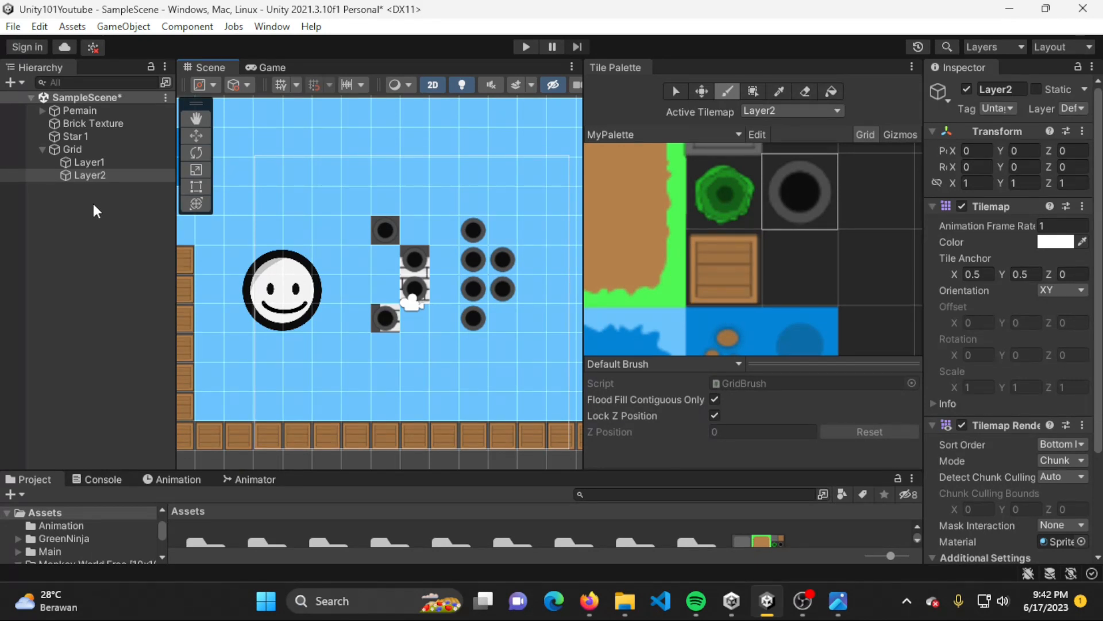